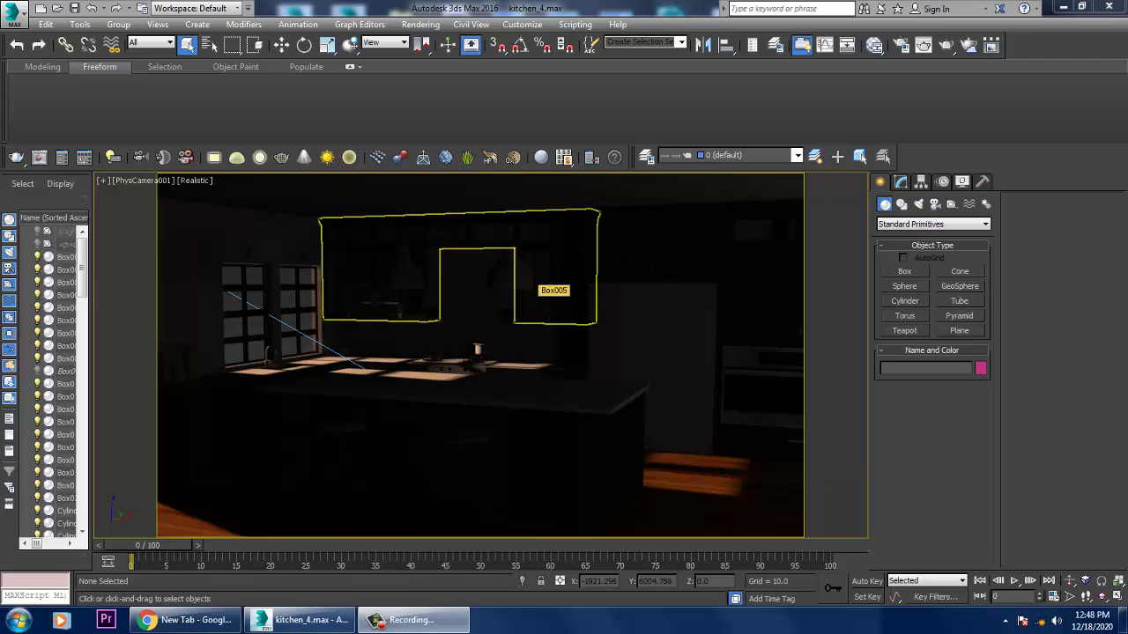
- Examine the kitchen scene from outside in a perspective view, selecting the V-Ray sun that shines through the windows
click(537, 284)
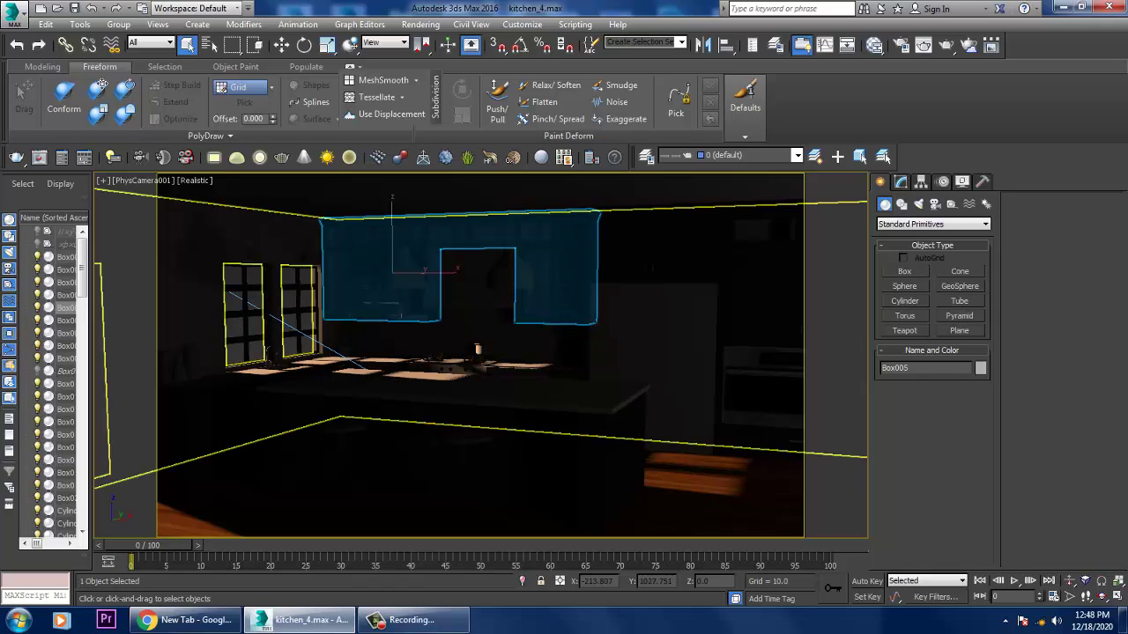
key(p)
scroll(569, 352, down, 10)
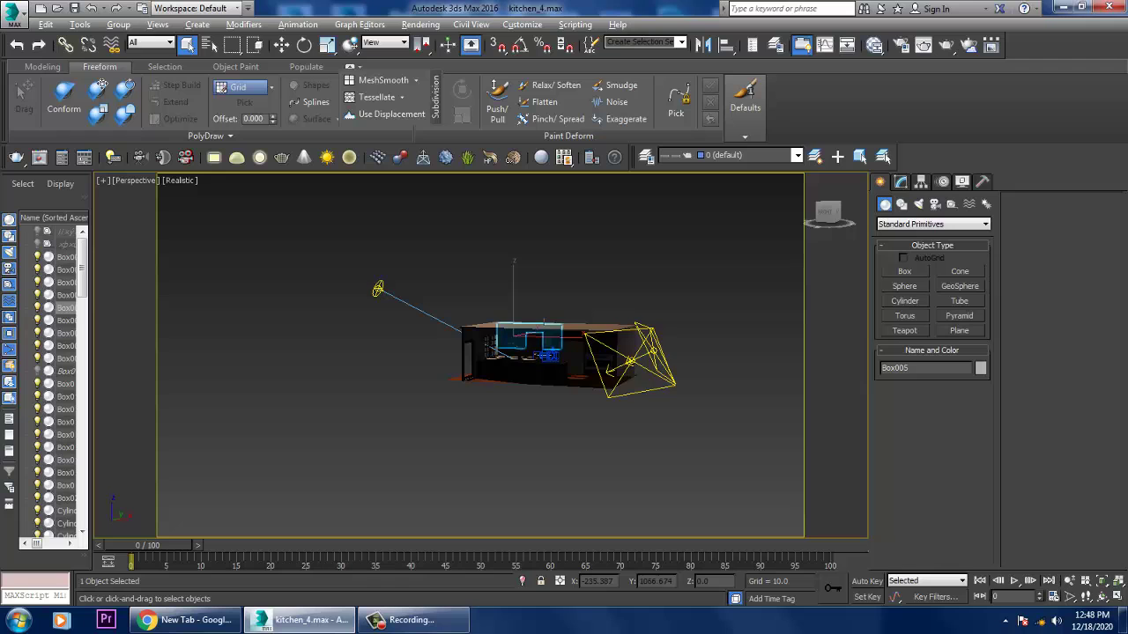
scroll(564, 405, up, 15)
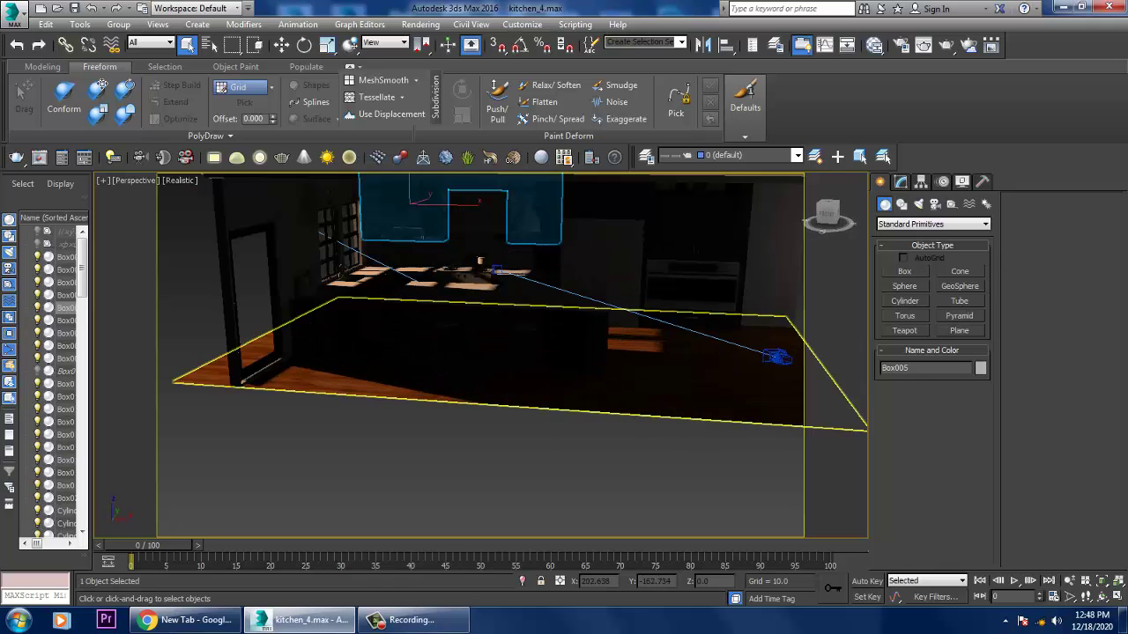
middle_drag(546, 353, 604, 379)
middle_drag(493, 366, 493, 388)
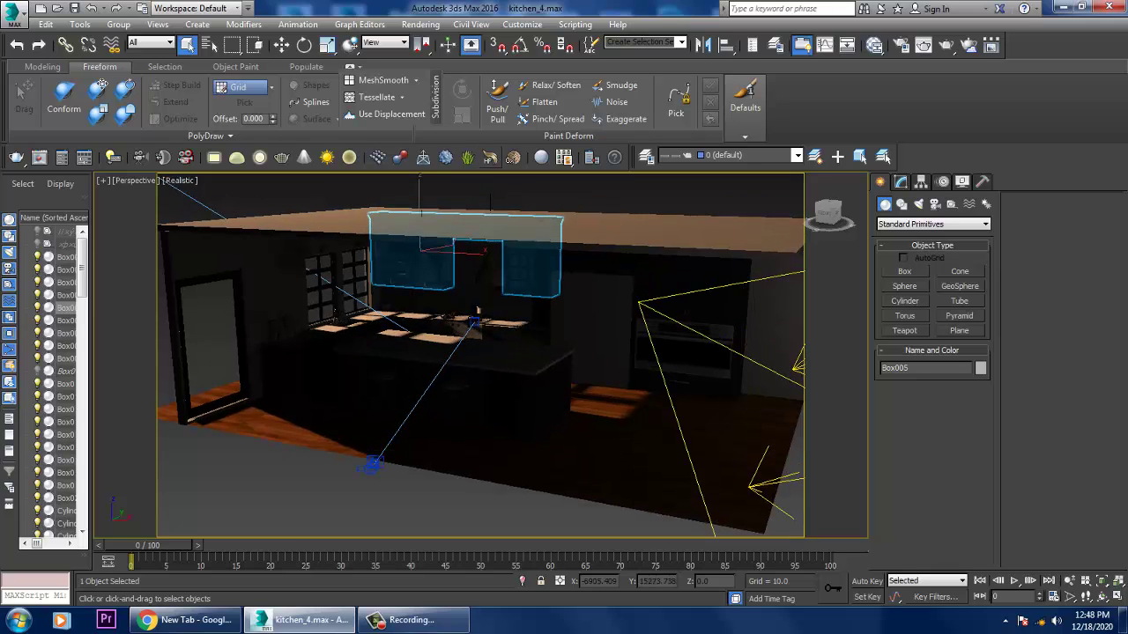
alt+middle_drag(599, 352, 594, 341)
scroll(379, 328, down, 7)
click(260, 252)
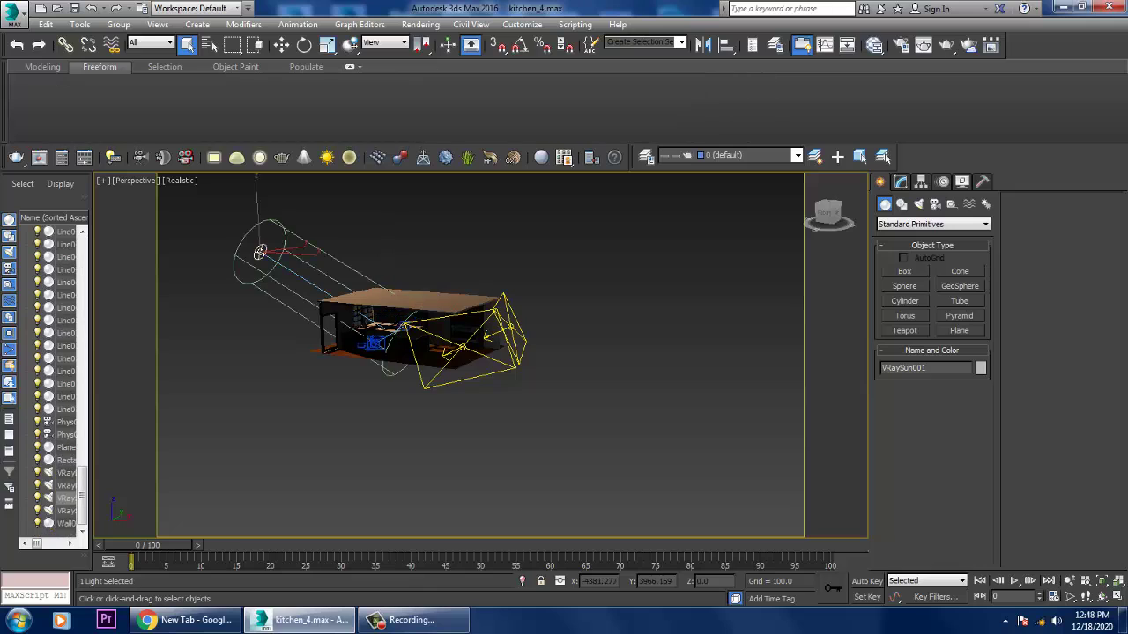
alt+middle_drag(353, 348, 387, 348)
click(526, 340)
alt+middle_drag(577, 344, 536, 354)
key(w)
click(543, 319)
click(328, 231)
scroll(502, 352, up, 5)
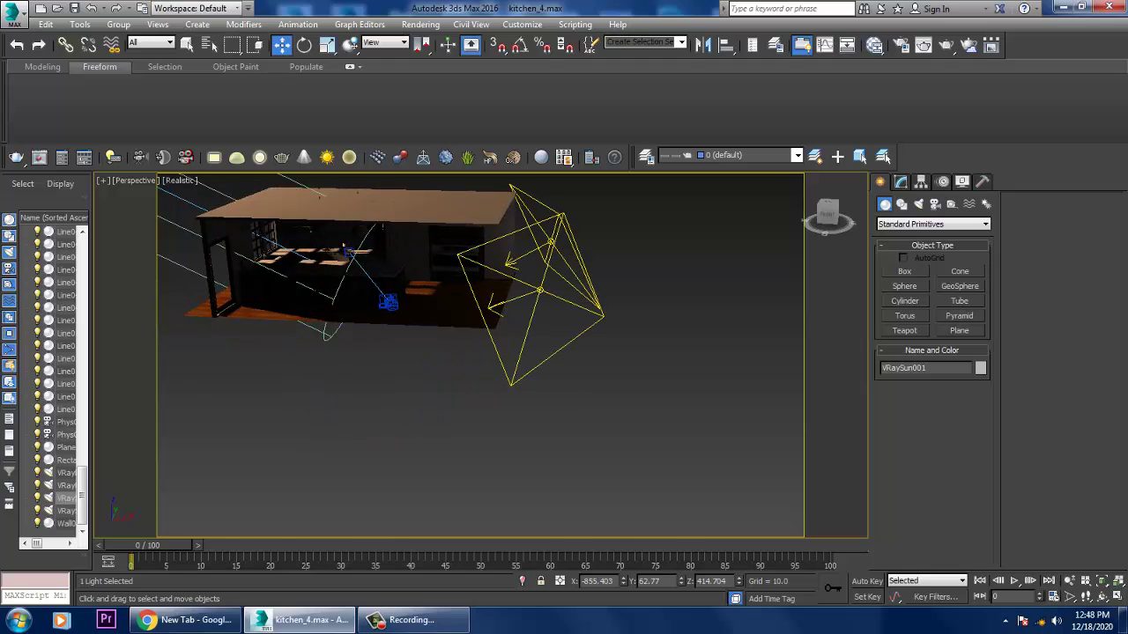
- Review the V-Ray Global switches and Global DMC settings in Render Setup, then minimize the dialog
click(421, 24)
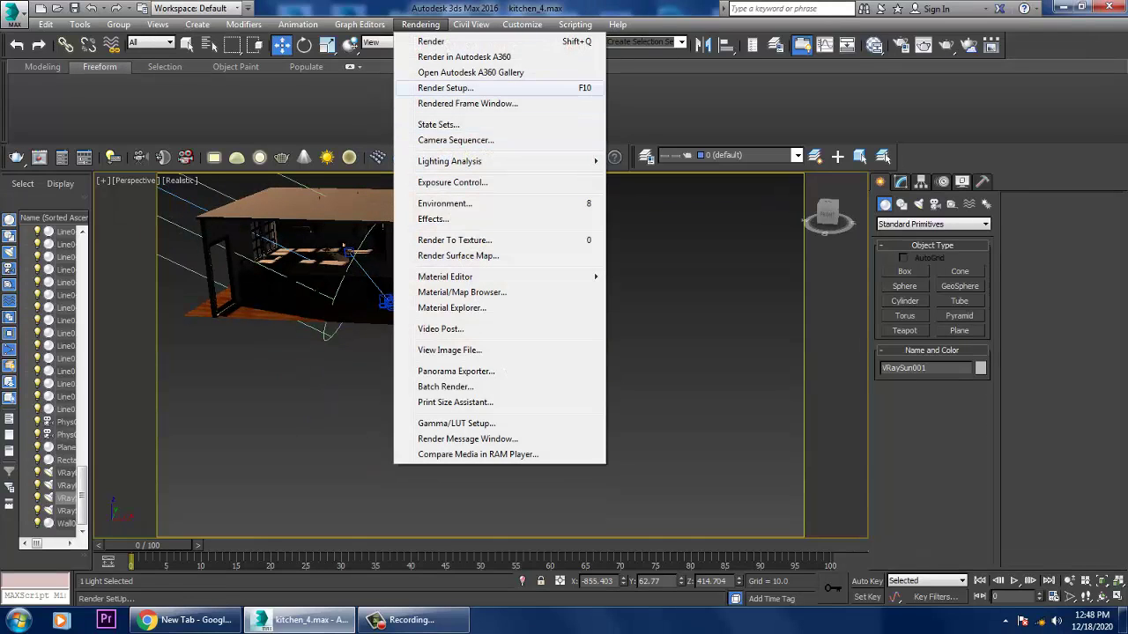
click(445, 87)
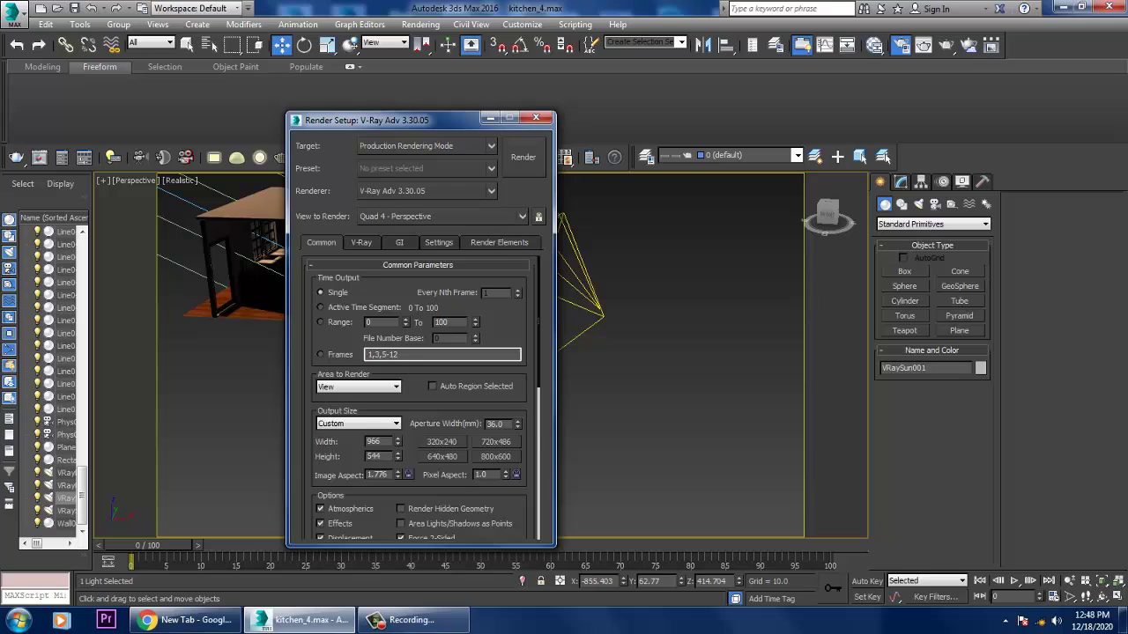
click(362, 242)
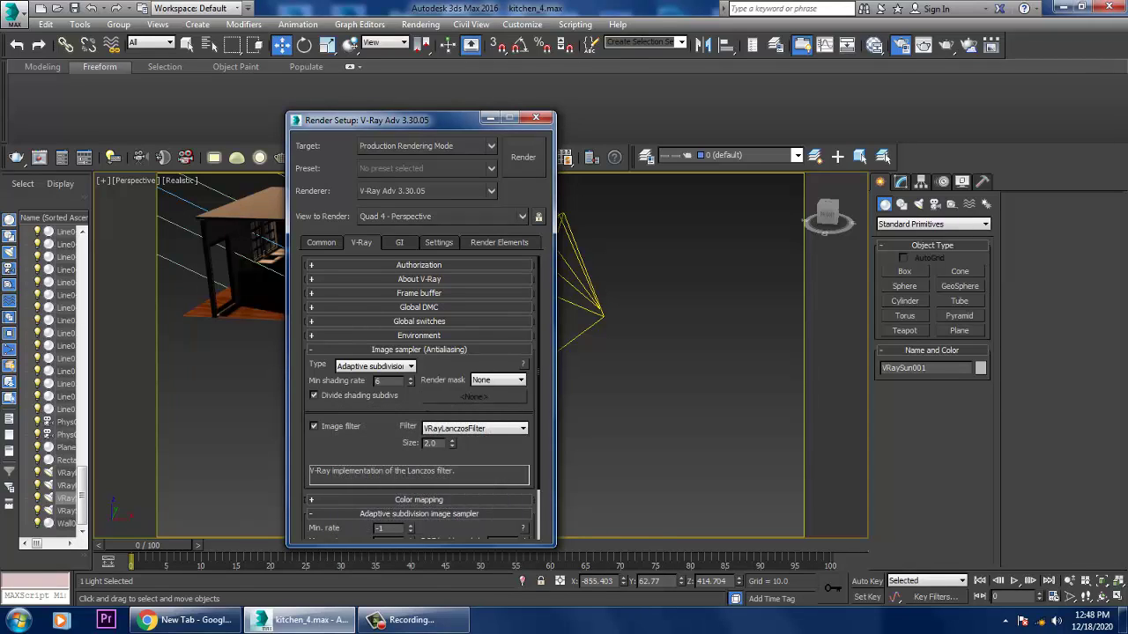
click(419, 321)
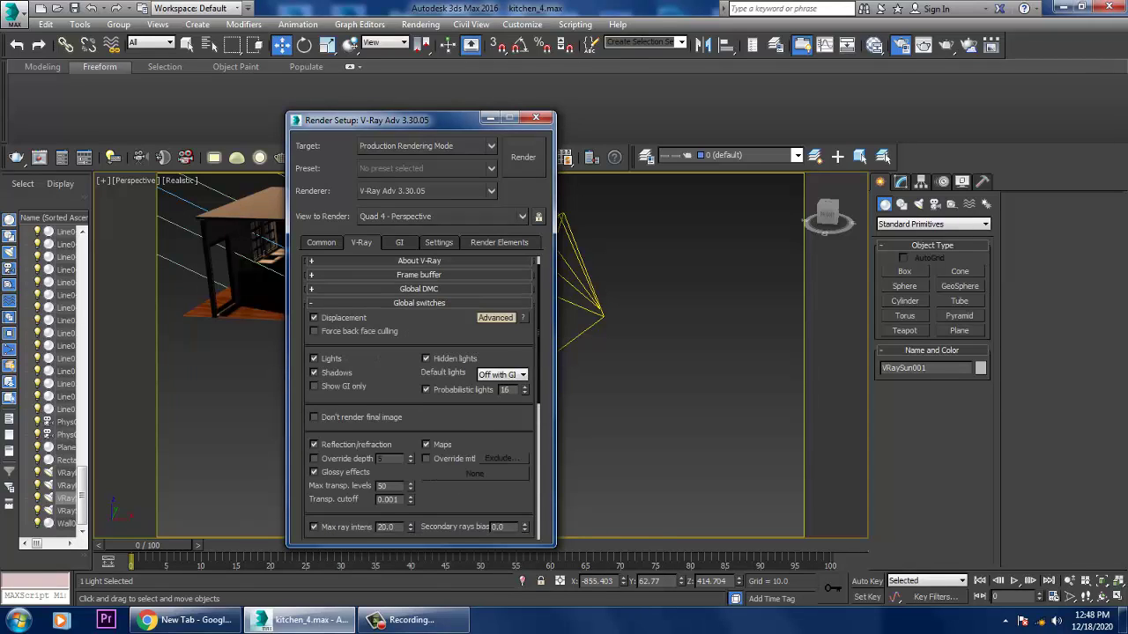
click(419, 289)
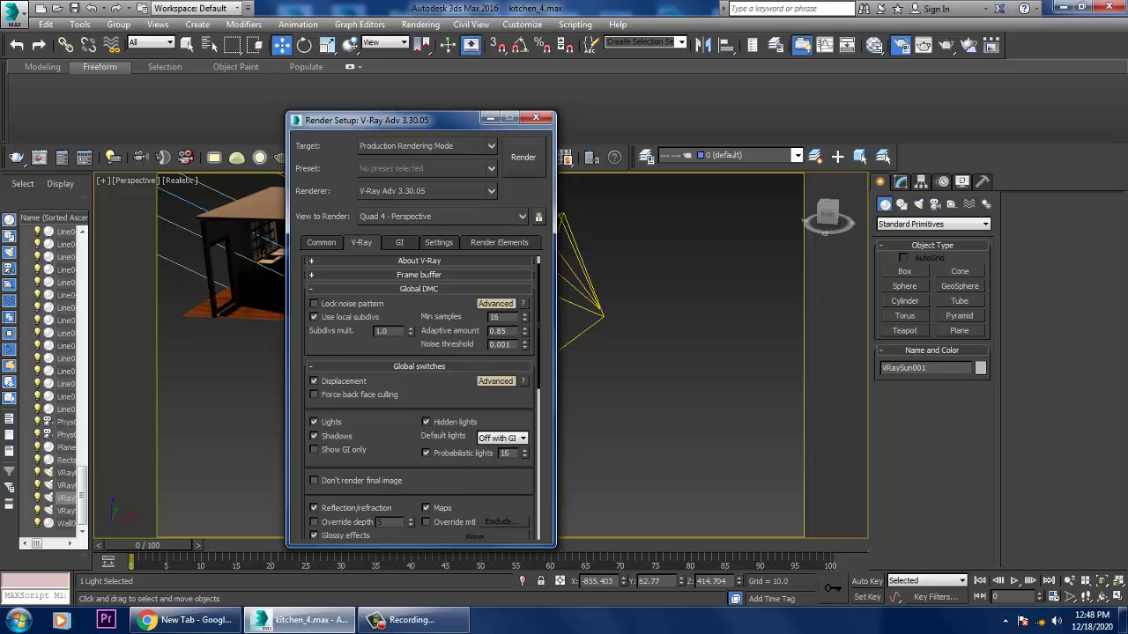
click(490, 117)
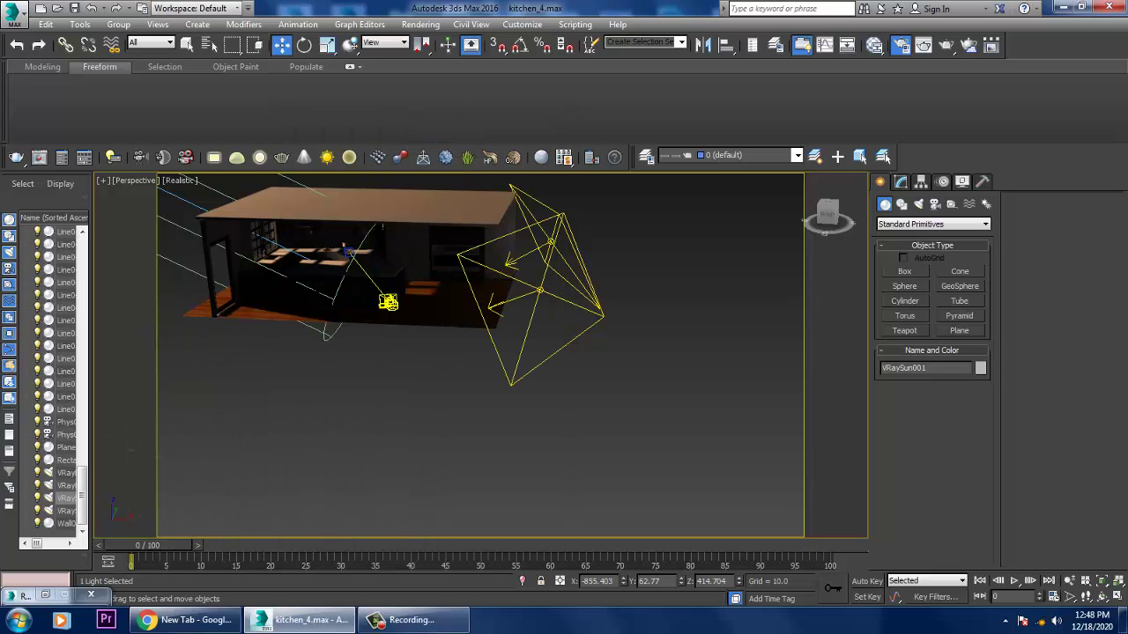
- Inspect the reflection subdivs of the VRayMtl with the bitmap diffuse map, then minimize the material editor
key(m)
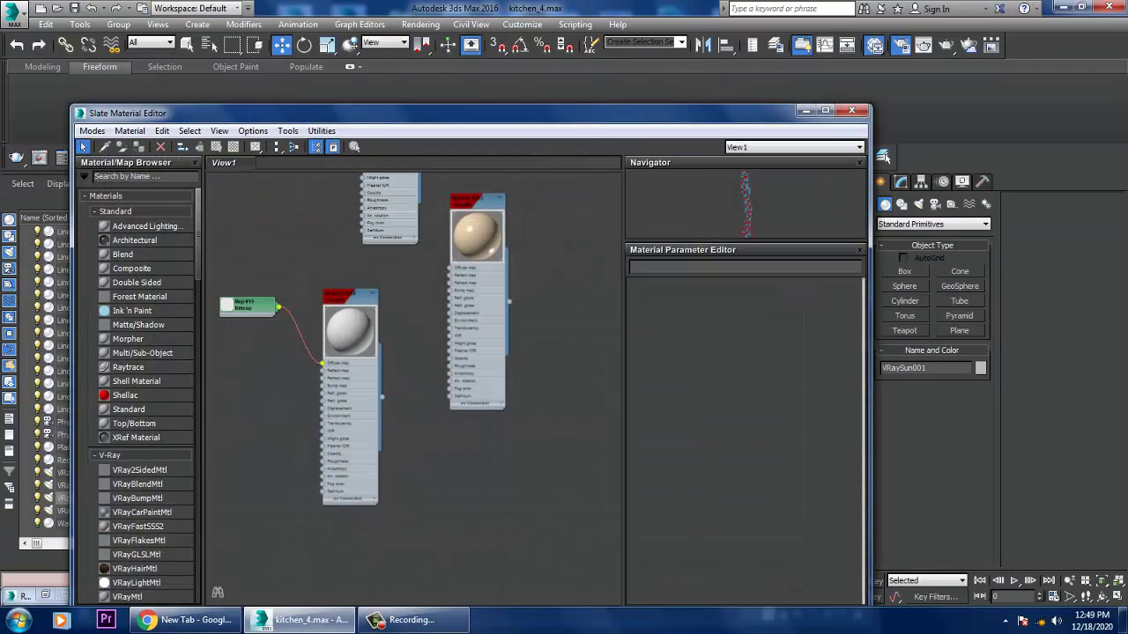
double_click(346, 297)
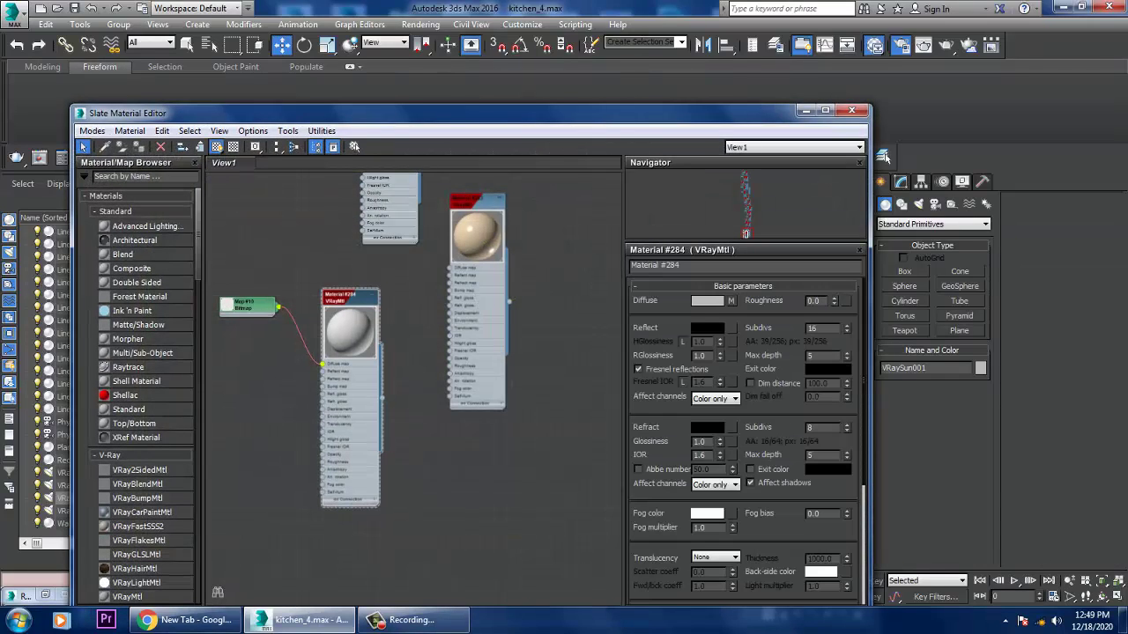
double_click(812, 328)
click(851, 110)
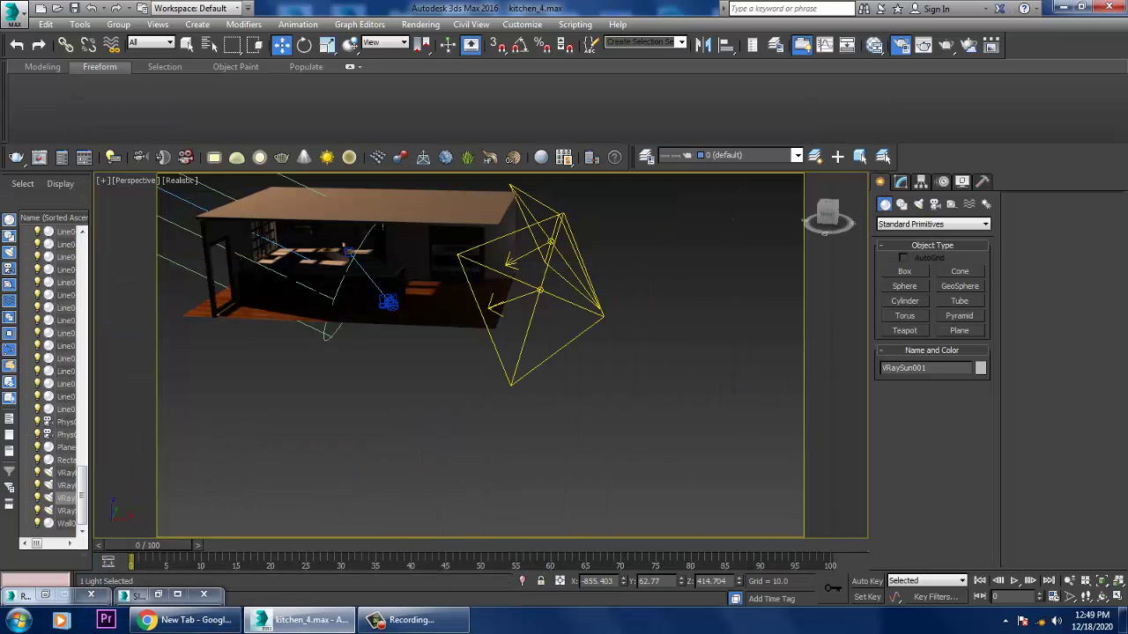
- Create a BoxGizmo atmospheric apparatus enclosing the kitchen room, about 501 long, 724 wide and 230 high
alt+middle_drag(476, 344, 423, 361)
middle_drag(352, 282, 495, 340)
scroll(467, 357, up, 3)
scroll(526, 342, up, 3)
scroll(506, 342, down, 4)
scroll(524, 348, up, 2)
scroll(498, 337, up, 2)
scroll(502, 340, down, 2)
alt+middle_drag(427, 357, 410, 360)
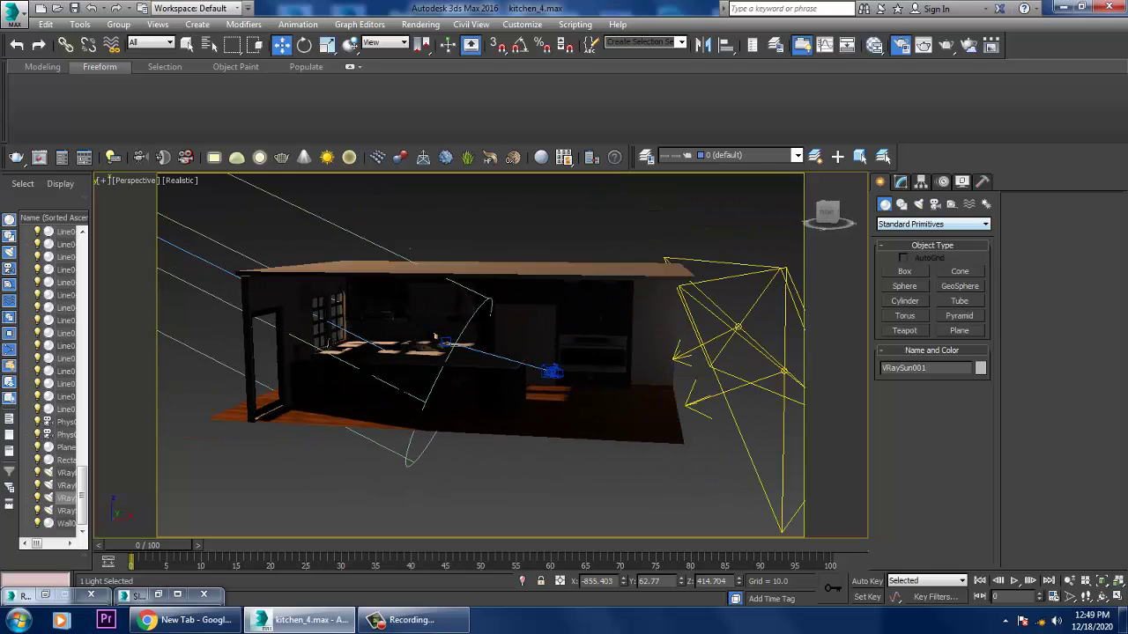
click(952, 204)
click(933, 224)
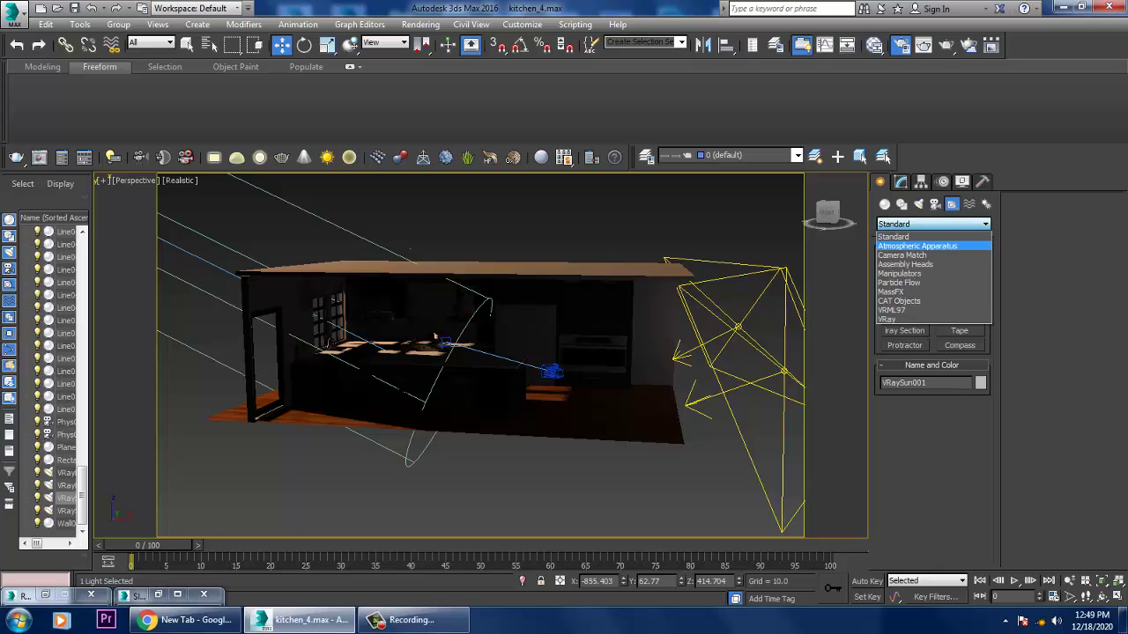
click(920, 242)
click(905, 271)
alt+middle_drag(494, 353, 529, 363)
drag(614, 335, 343, 423)
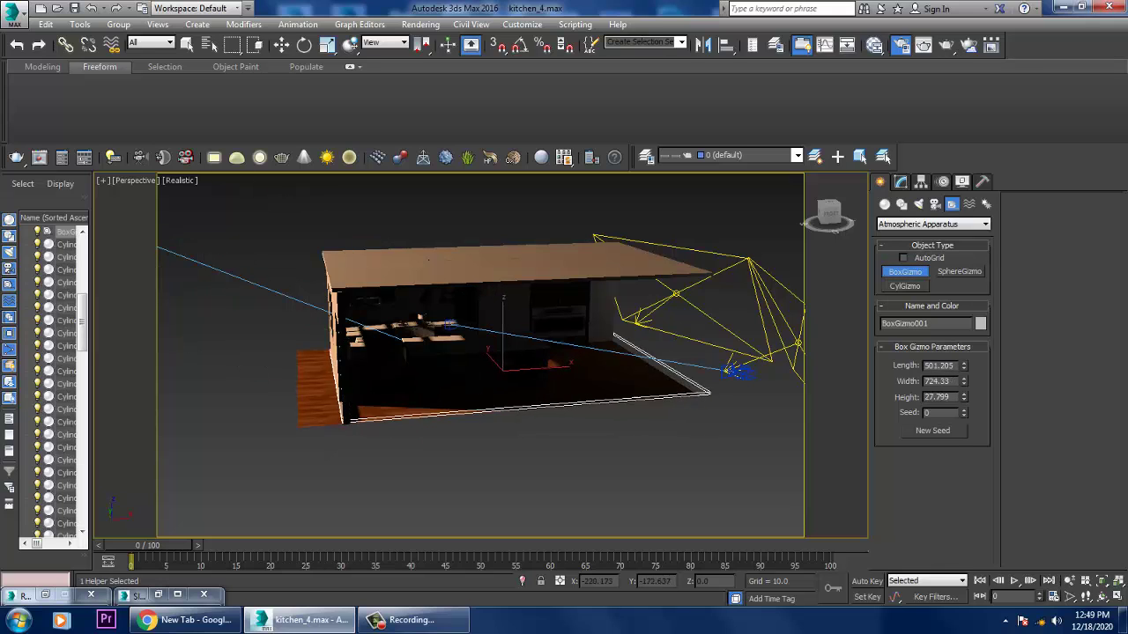
alt+middle_drag(529, 352, 436, 337)
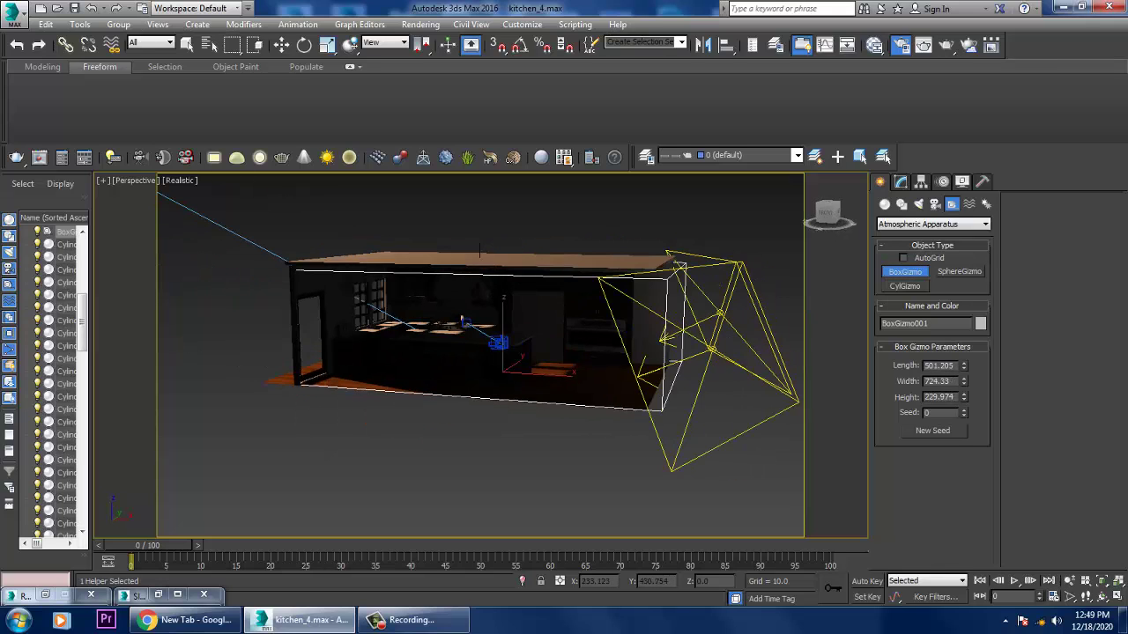
- Scale the box gizmo slightly along its X axis to fit the room
key(w)
alt+middle_drag(507, 309, 560, 321)
key(r)
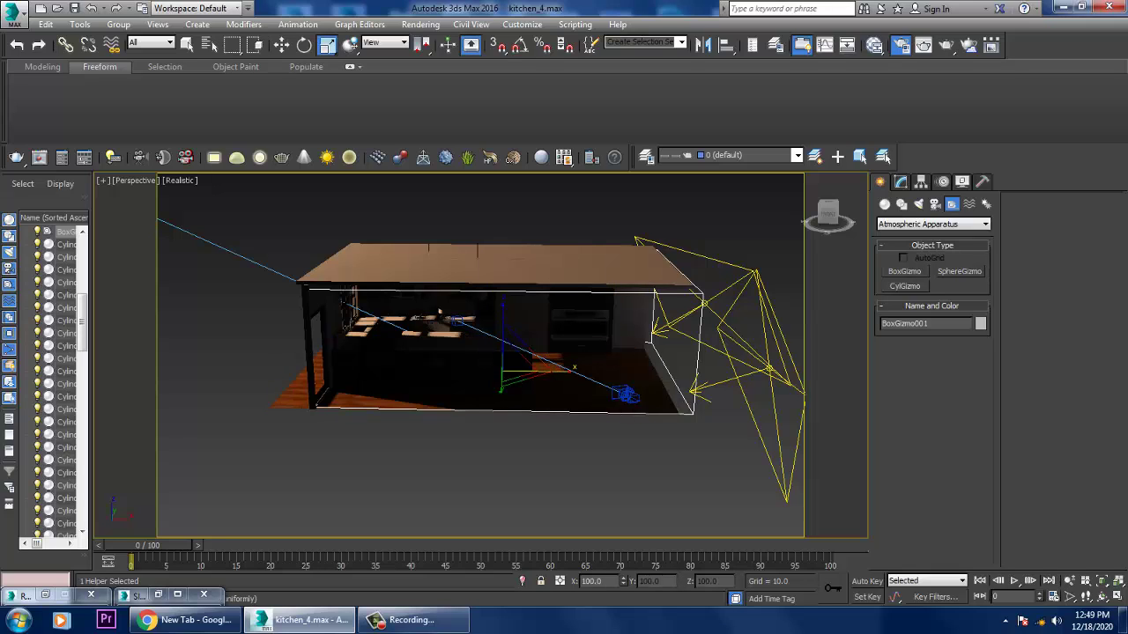
drag(564, 371, 534, 371)
key(w)
alt+middle_drag(534, 371, 491, 374)
scroll(503, 361, up, 4)
scroll(600, 405, down, 4)
scroll(600, 406, up, 4)
scroll(428, 309, down, 8)
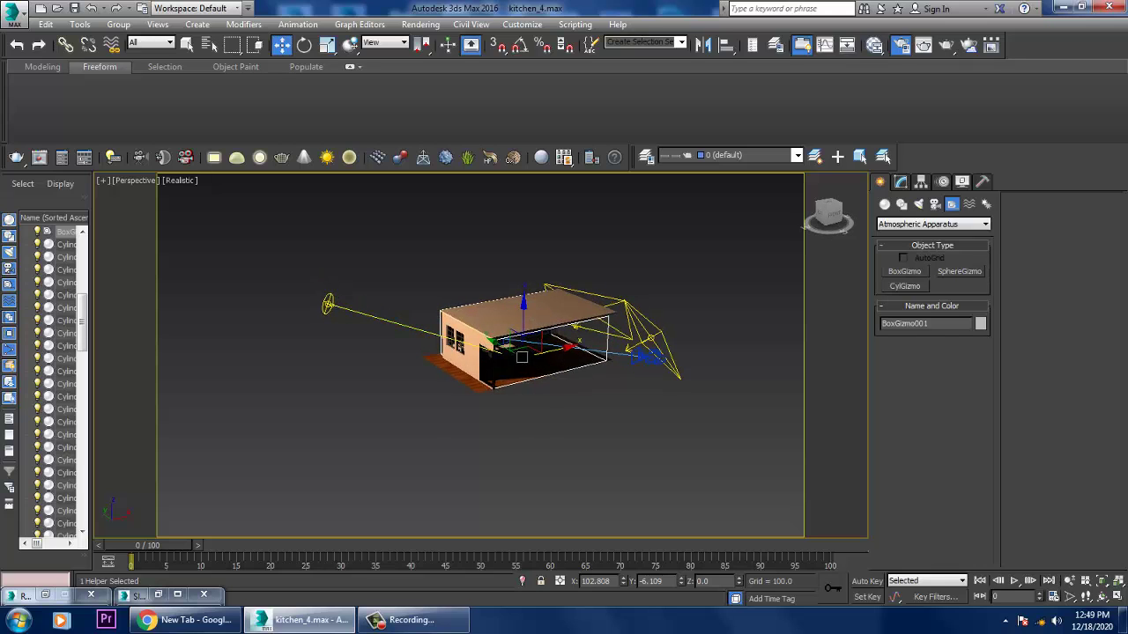
- Select the V-Ray sun and add a VRayEnvironmentFog atmosphere effect in the Environment settings
click(328, 304)
click(420, 24)
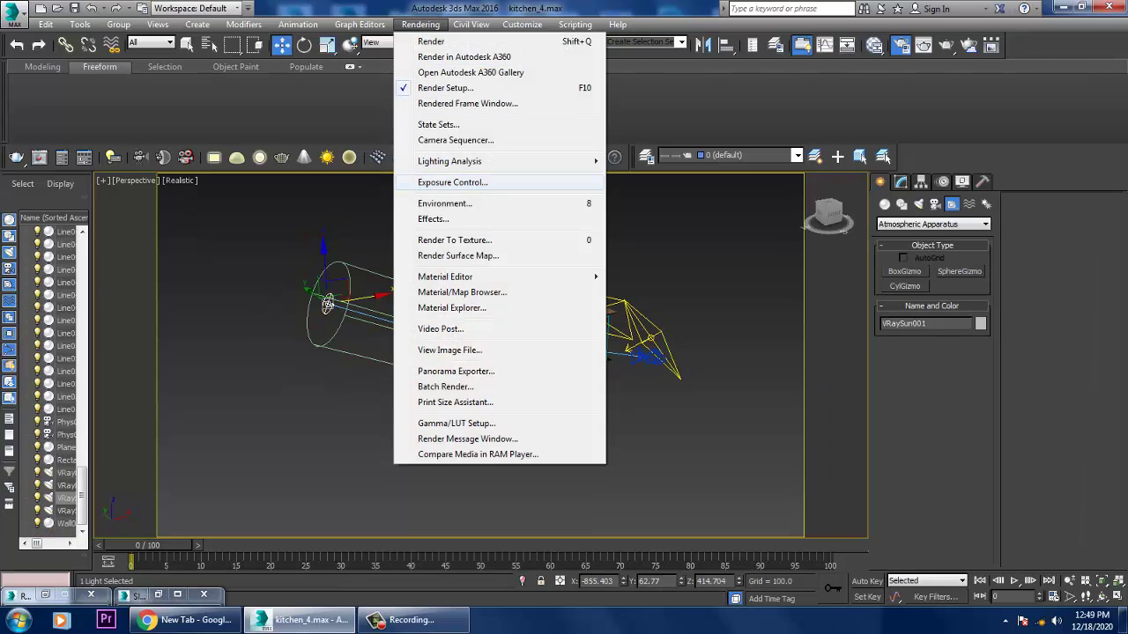
click(445, 204)
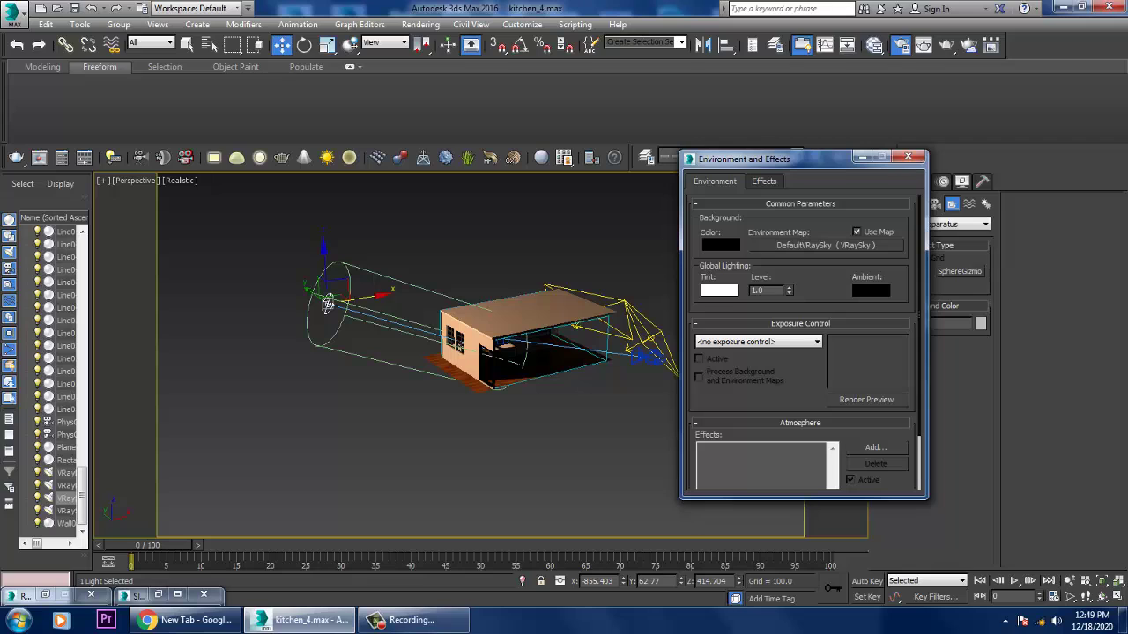
drag(767, 158, 784, 69)
click(890, 356)
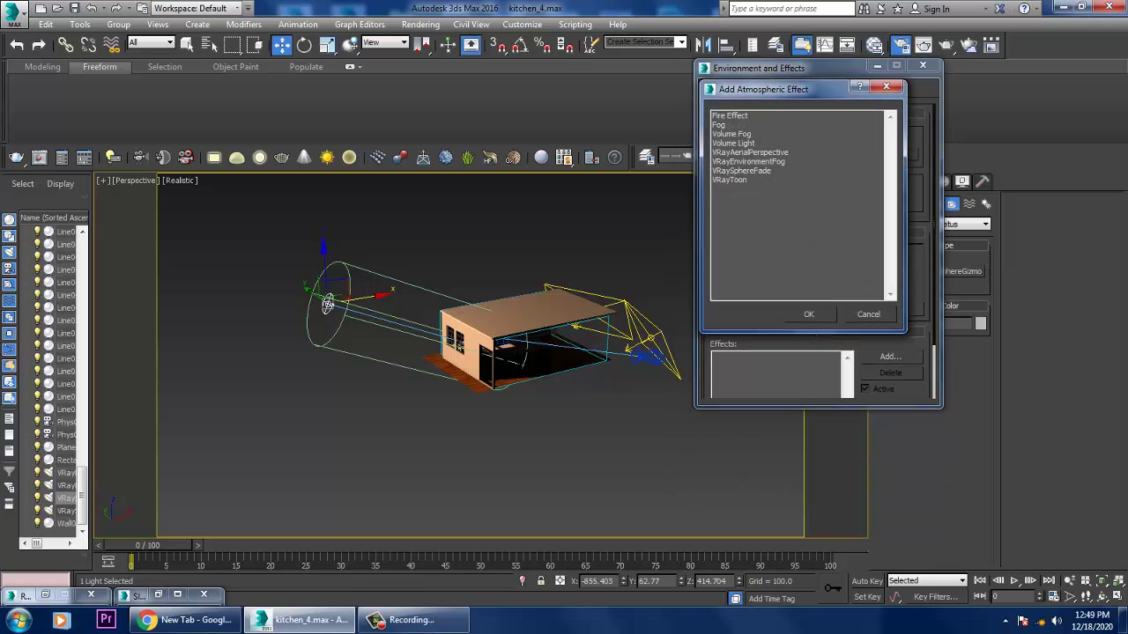
double_click(748, 161)
- Set the environment fog's distance to 500
scroll(819, 251, down, 5)
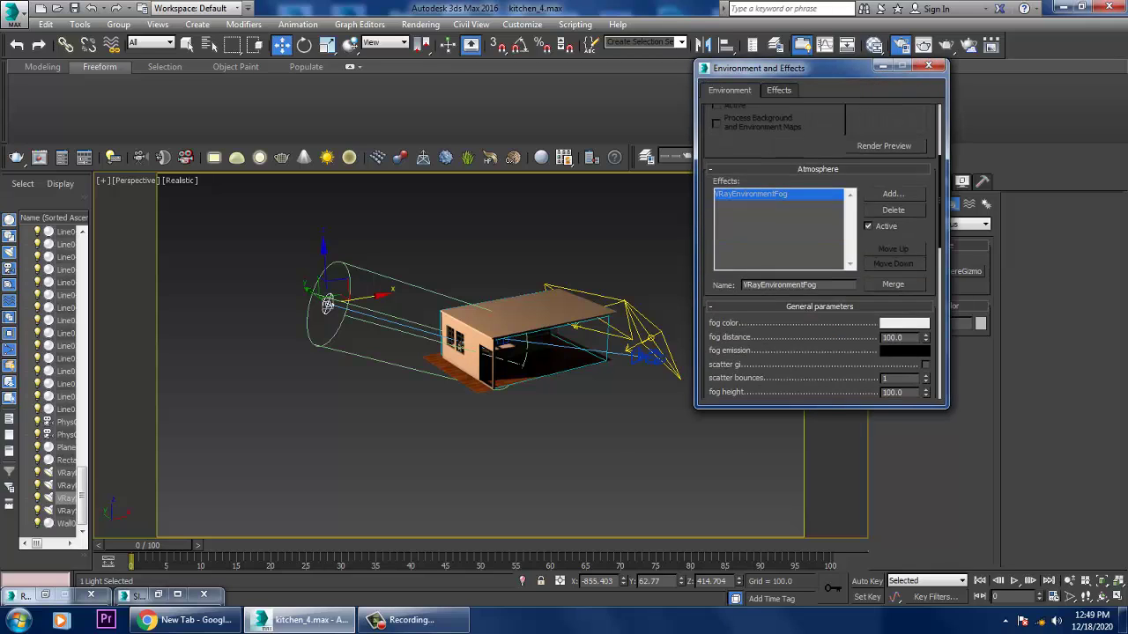
scroll(820, 251, down, 2)
scroll(819, 251, up, 2)
drag(925, 229, 926, 199)
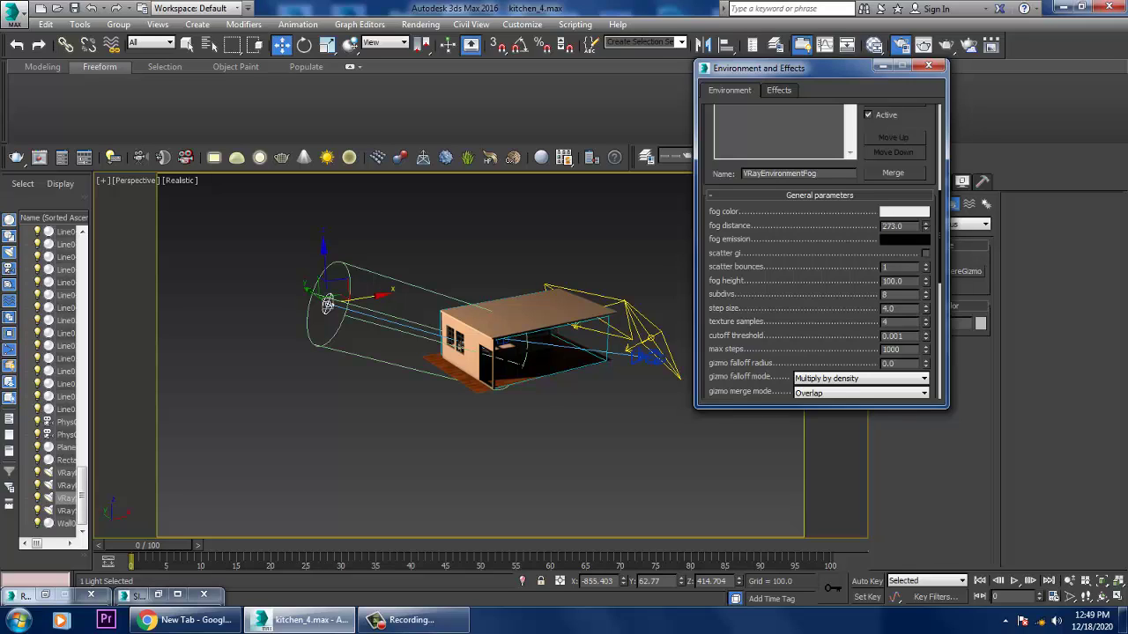
double_click(893, 226)
text(500)
key(Return)
- Set the environment fog's subdivs to 9 and its step size to 4.162
click(925, 293)
click(925, 306)
click(925, 306)
click(925, 305)
- Add the V-Ray sun to the lights of the VRayEnvironmentFog nodes by picking it in the scene
scroll(819, 251, down, 6)
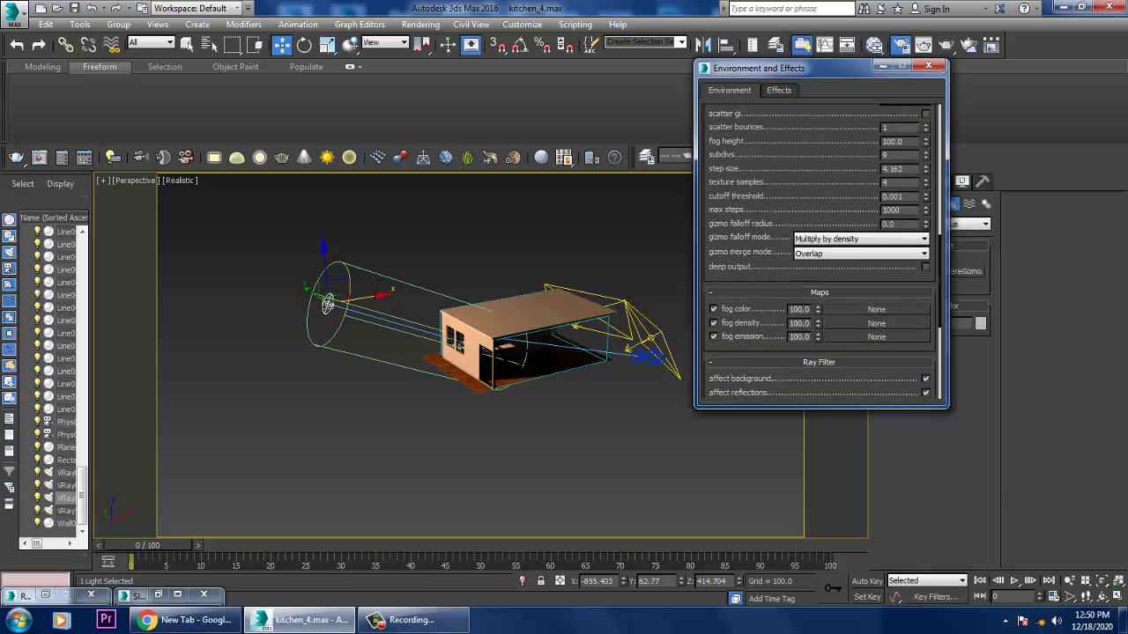
scroll(819, 251, down, 3)
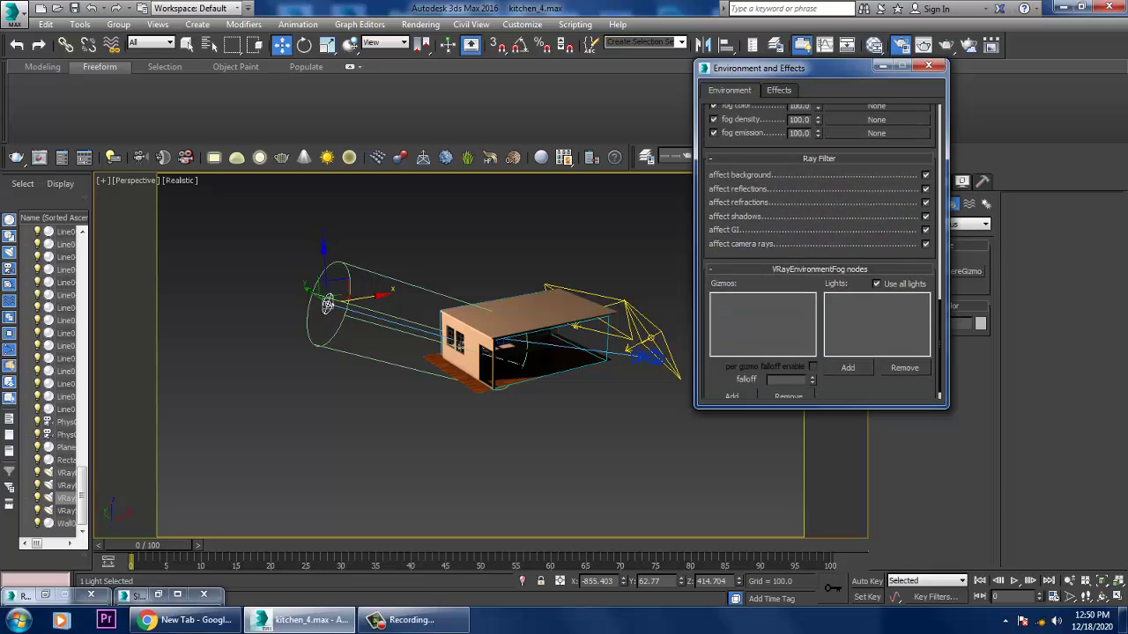
click(847, 368)
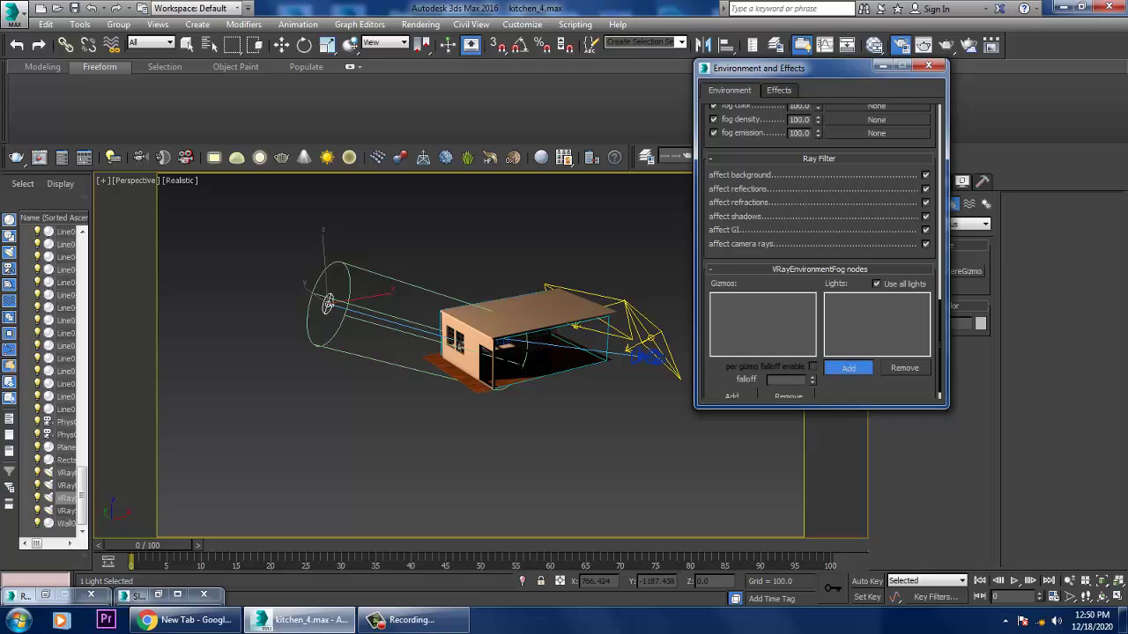
right_click(581, 344)
middle_drag(581, 344, 499, 345)
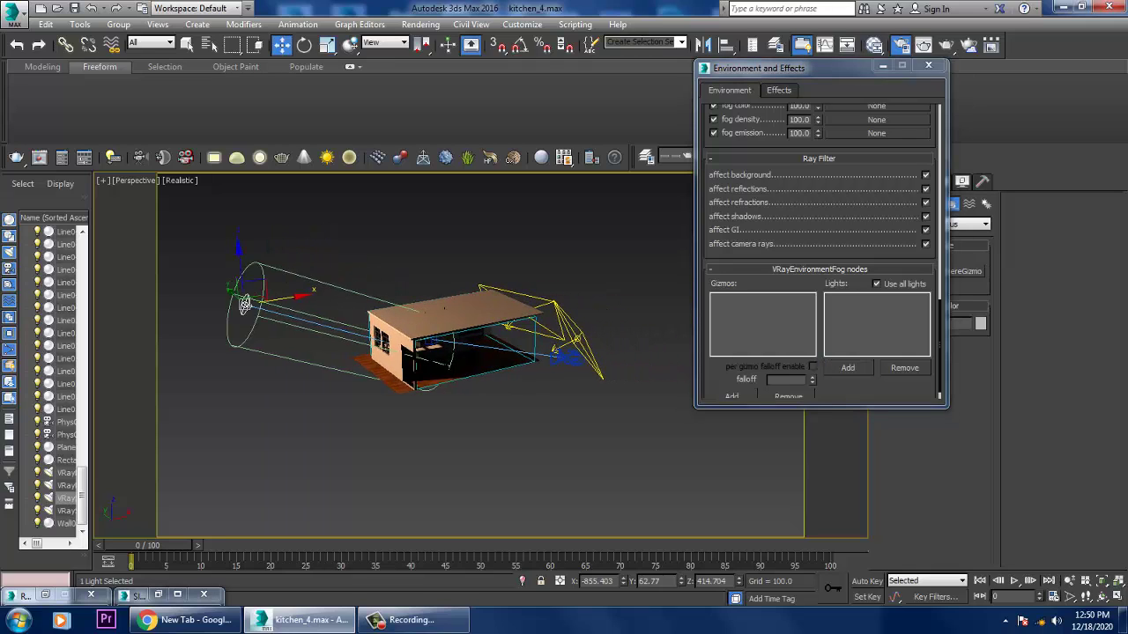
scroll(499, 345, up, 3)
click(499, 377)
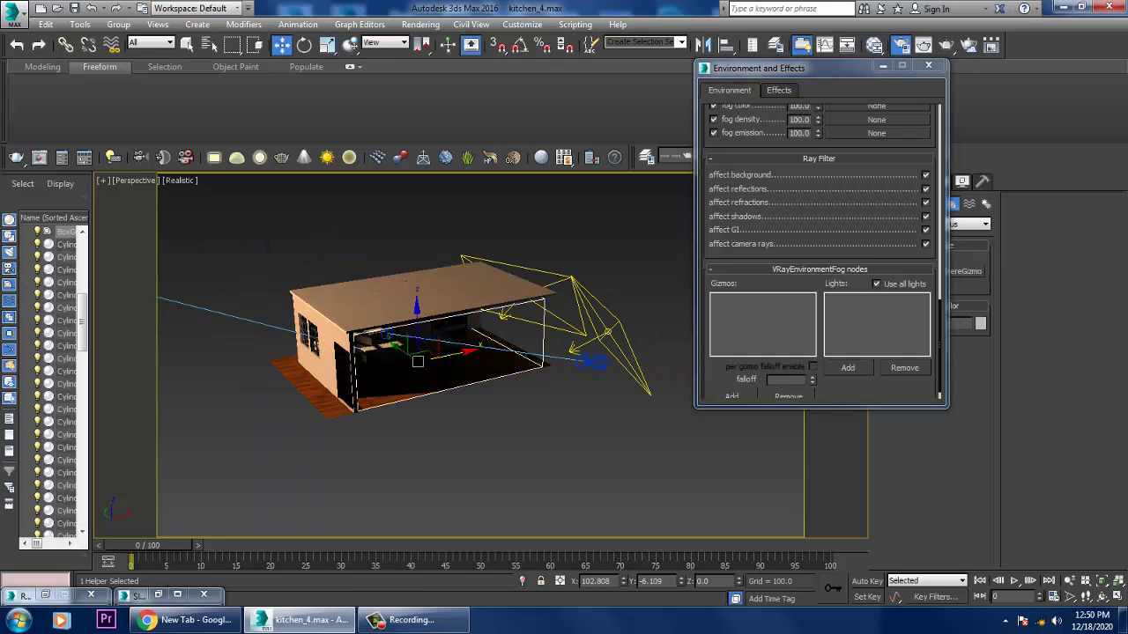
click(847, 367)
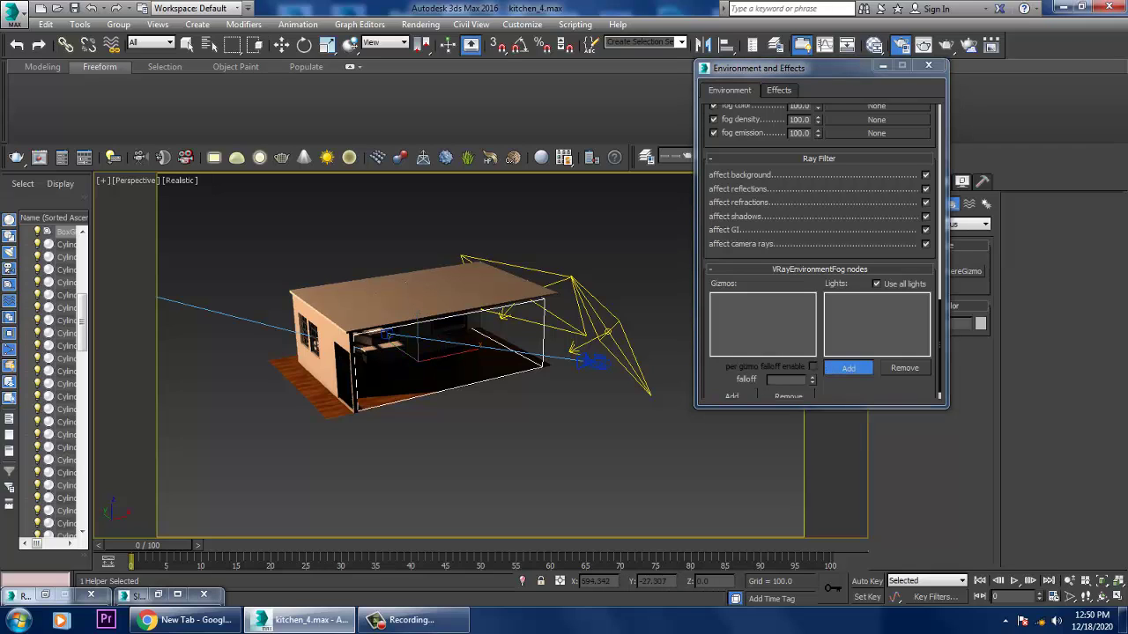
middle_drag(264, 296, 341, 309)
click(166, 292)
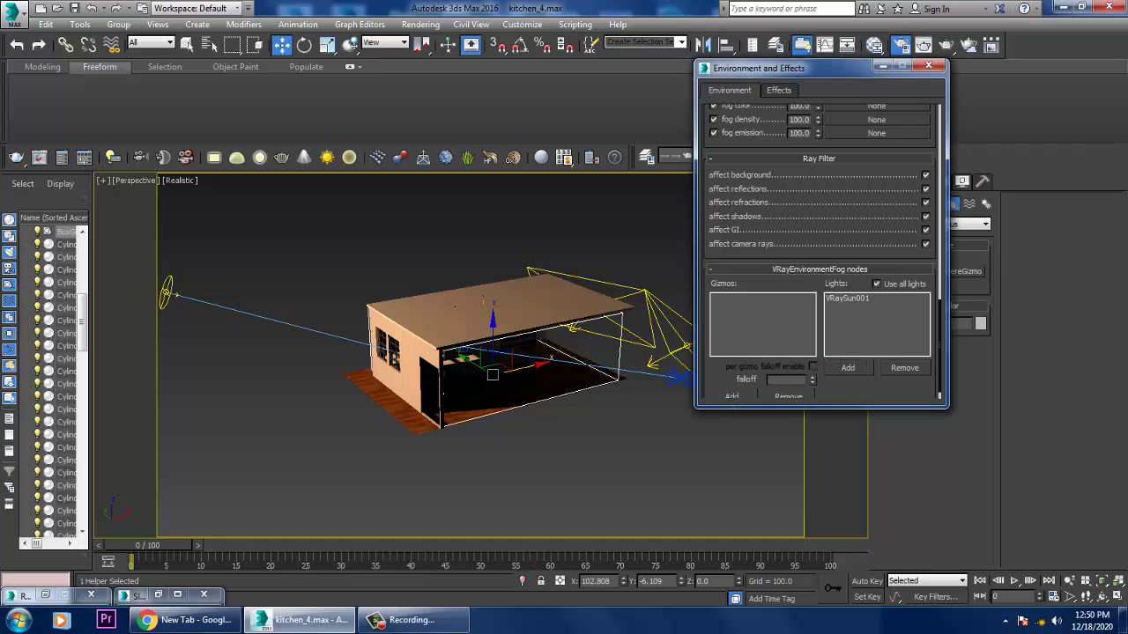
- Add the room's box gizmo to the gizmos of the VRayEnvironmentFog nodes
scroll(820, 251, down, 1)
click(732, 379)
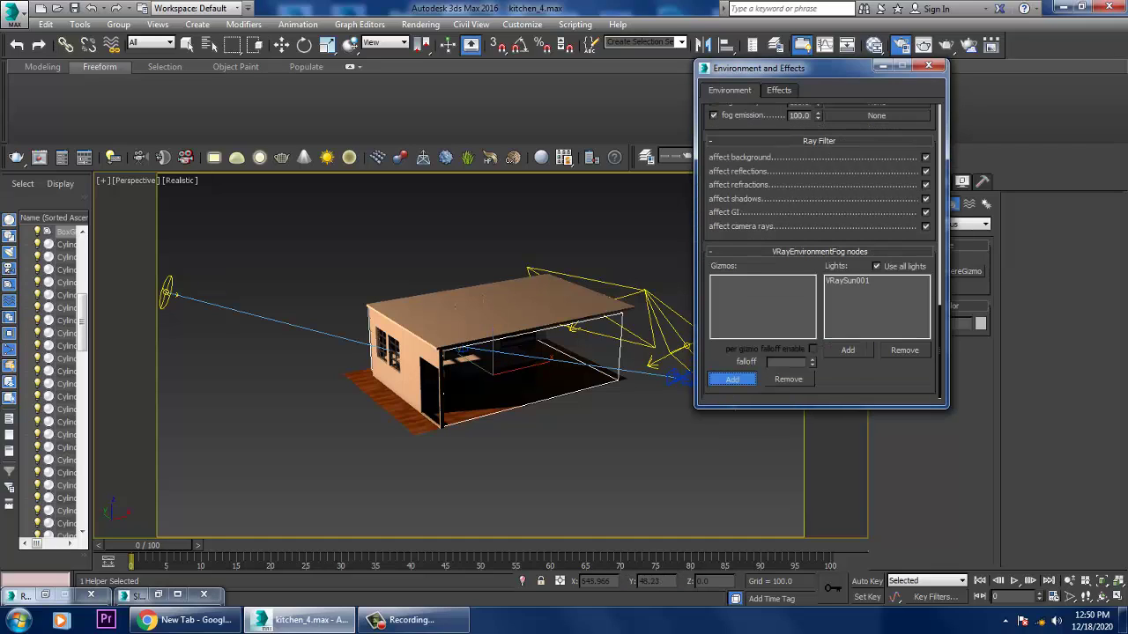
click(619, 375)
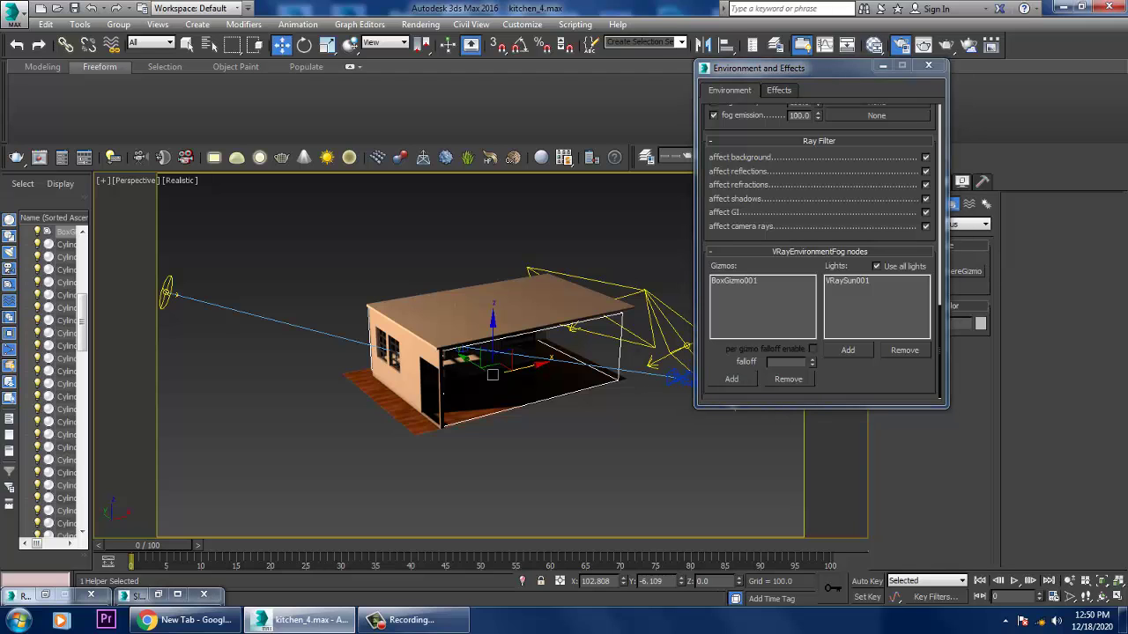
- Test-render the kitchen's camera view with the environment fog, then stop the render and close the frame buffer
alt+middle_drag(495, 346, 383, 314)
middle_drag(383, 314, 449, 348)
scroll(609, 304, up, 5)
alt+middle_drag(564, 363, 604, 361)
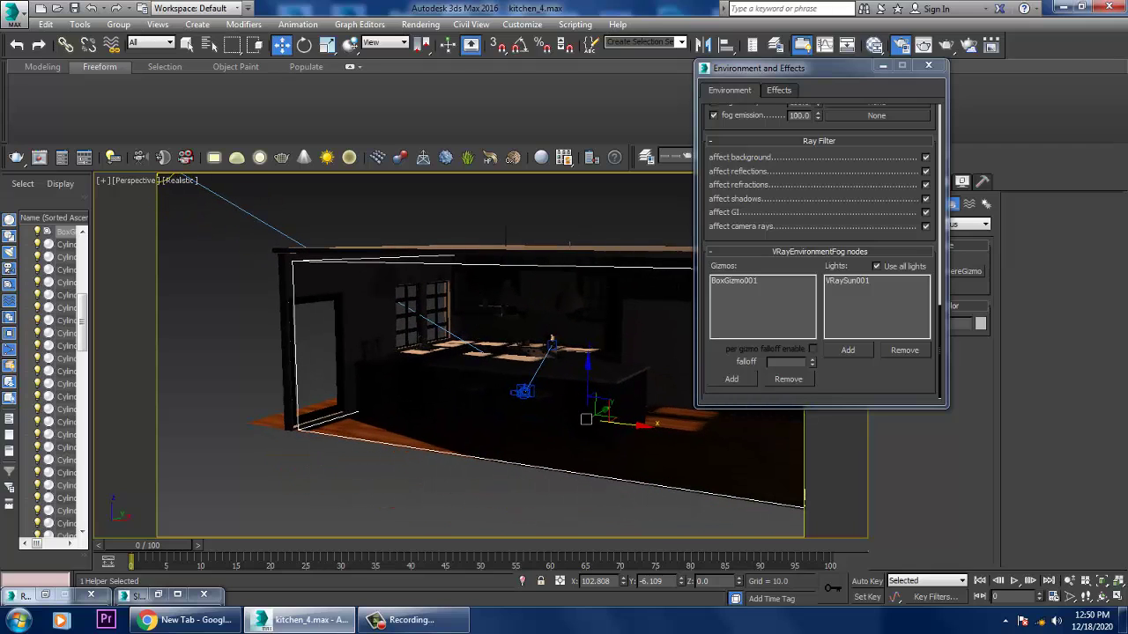
alt+middle_drag(534, 381, 515, 353)
scroll(521, 375, up, 2)
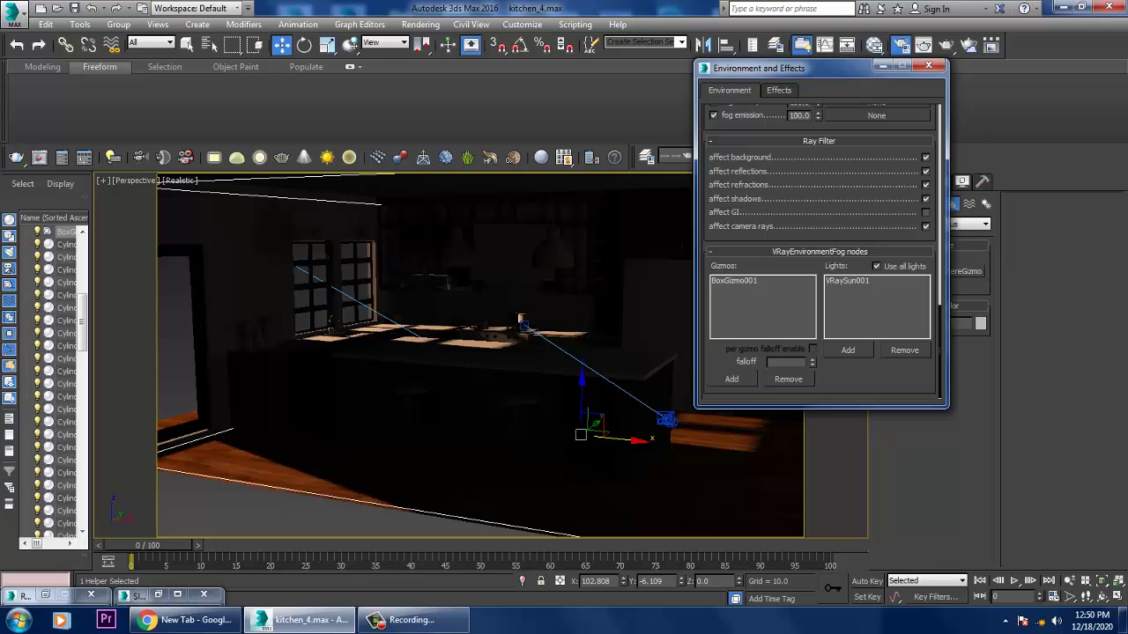
click(883, 66)
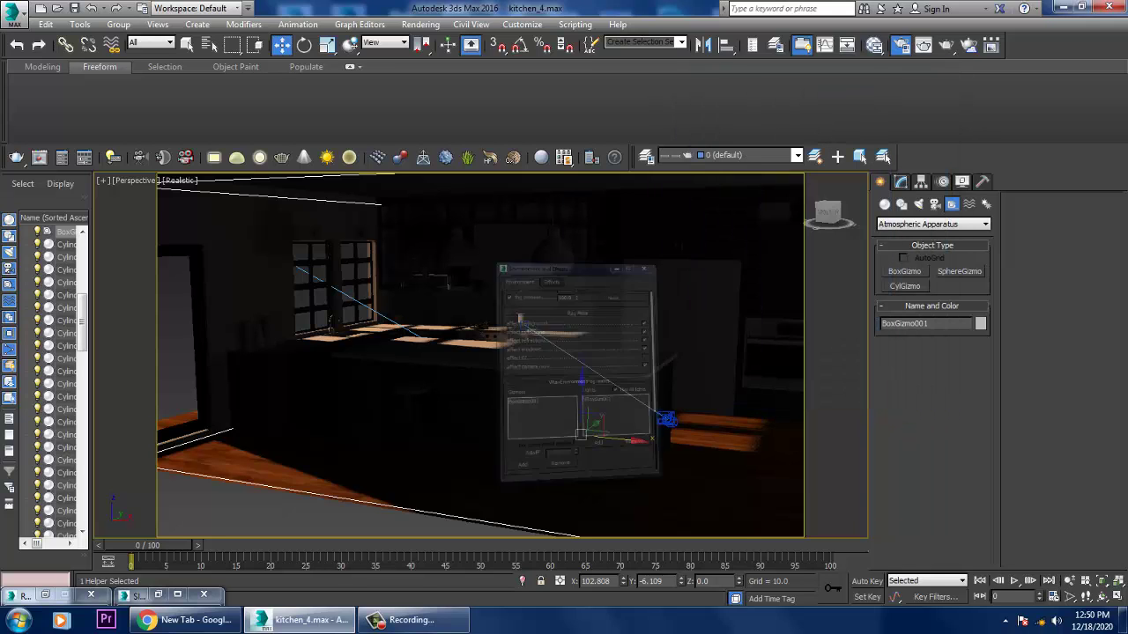
key(c)
click(420, 24)
click(437, 35)
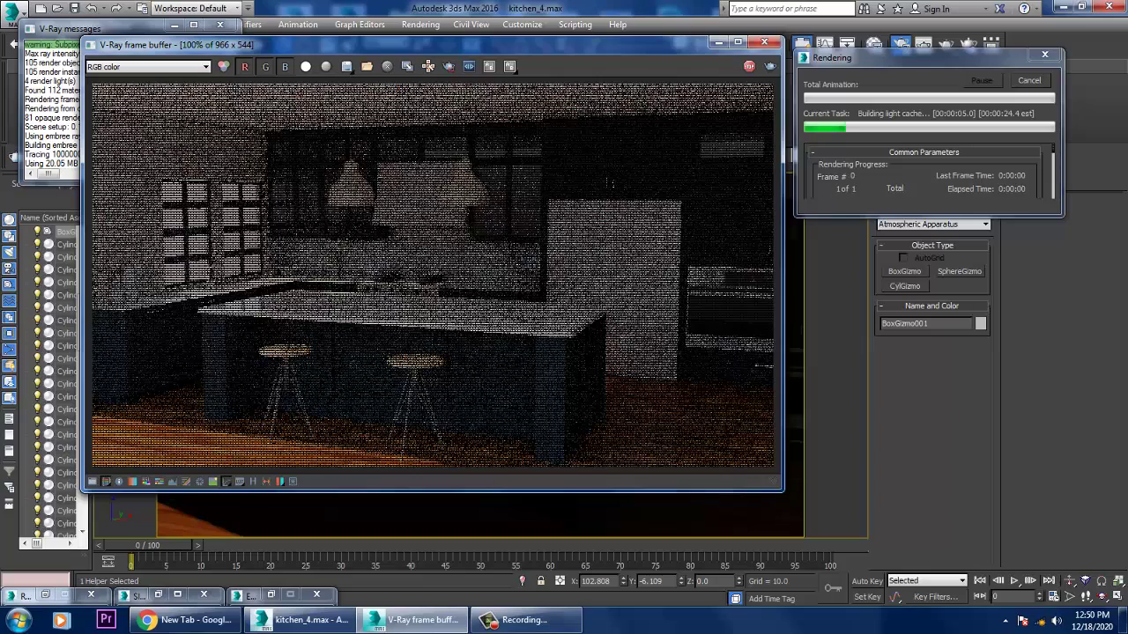
key(Escape)
click(764, 43)
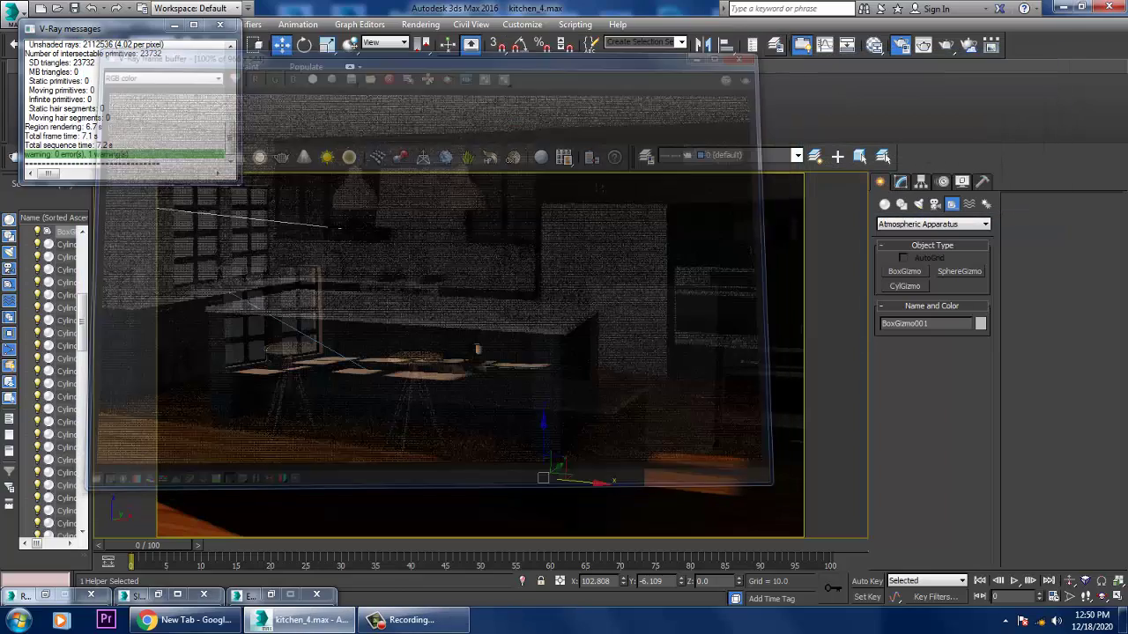
- Disable global illumination in the V-Ray render setup
click(420, 24)
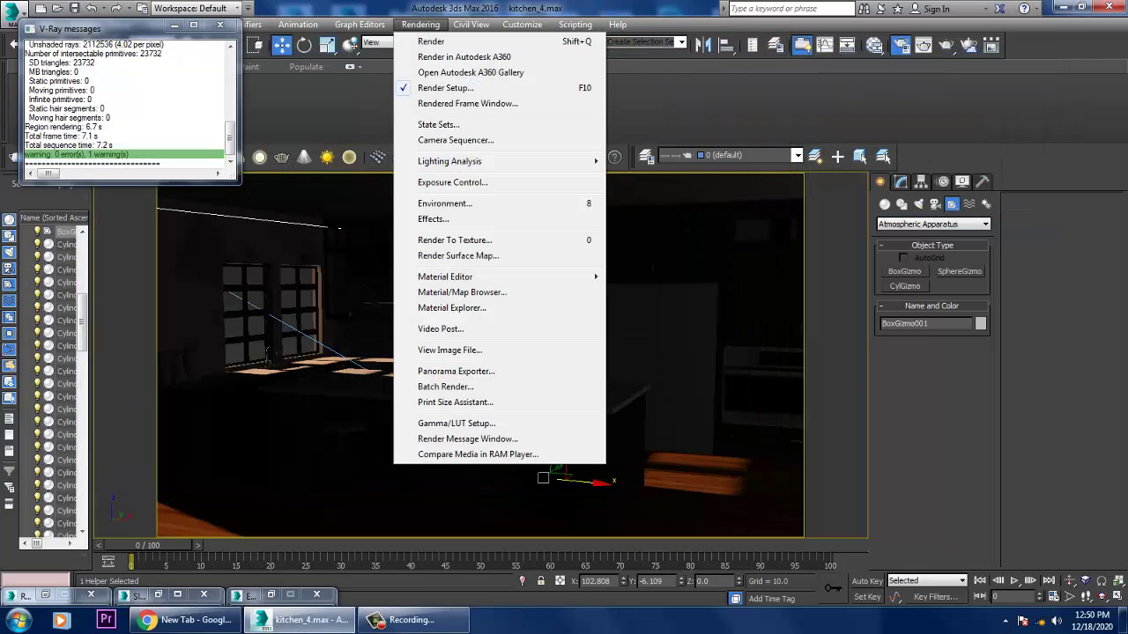
click(446, 88)
click(421, 25)
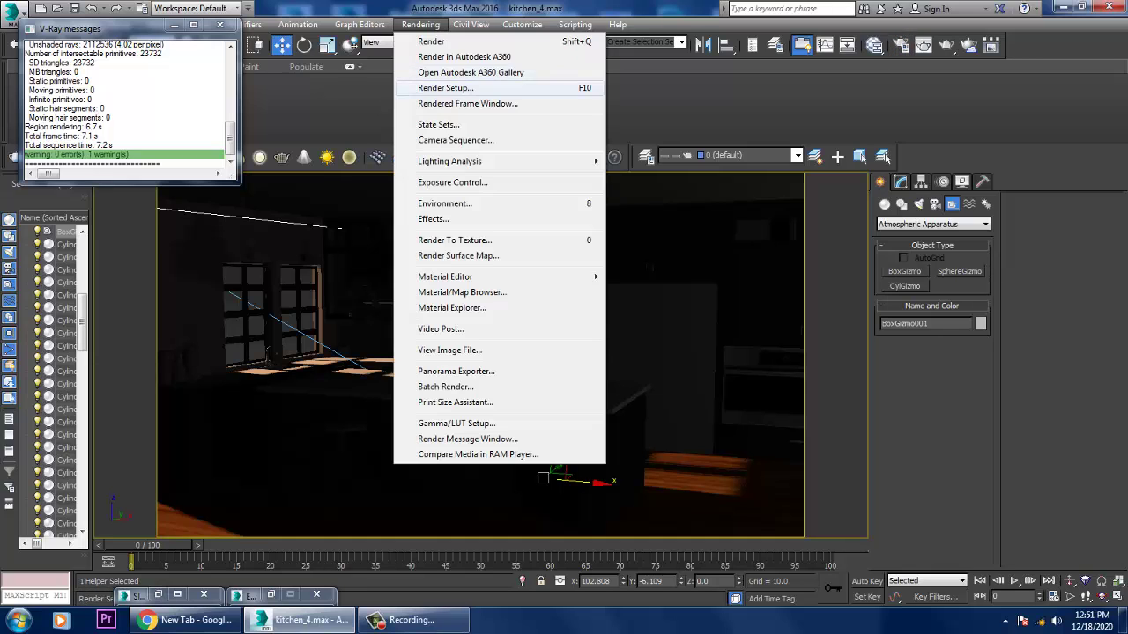
click(445, 87)
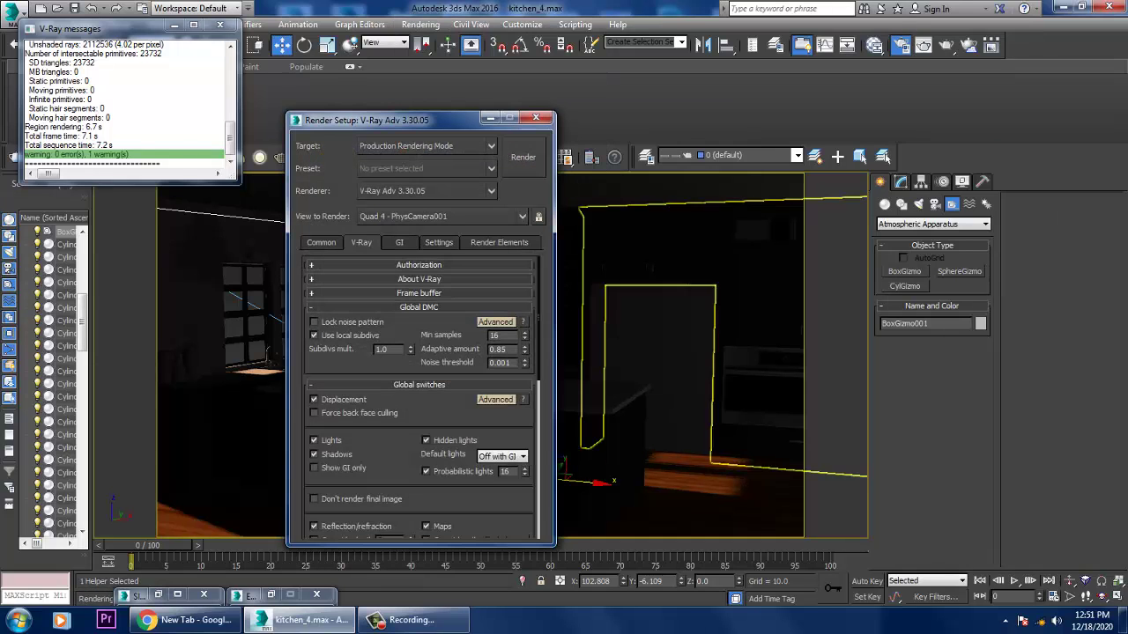
click(399, 243)
click(315, 279)
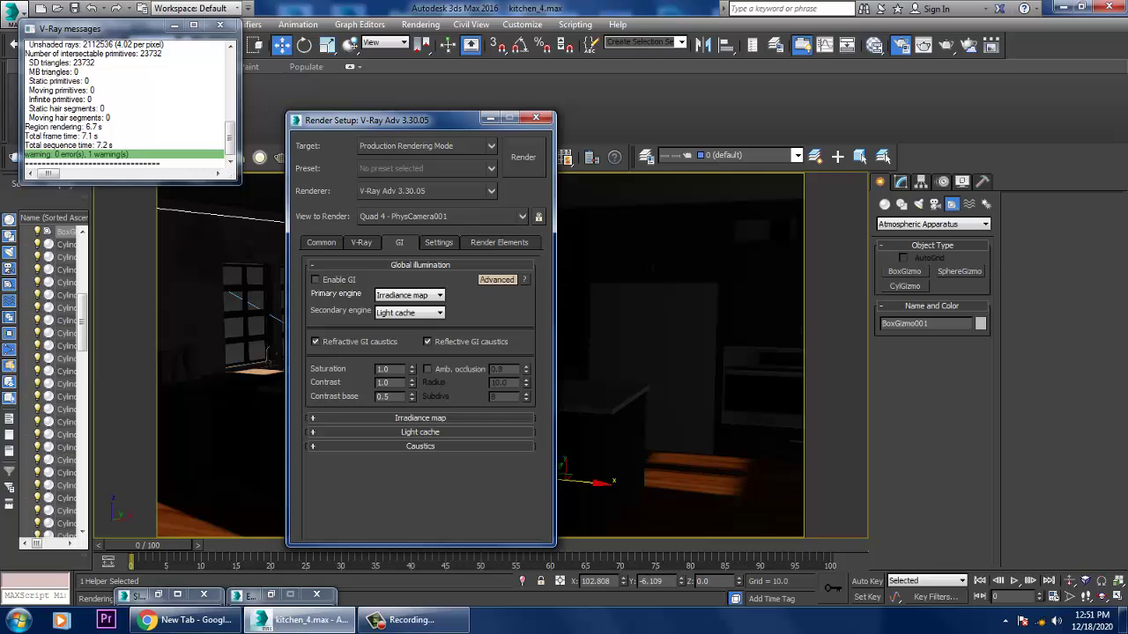
- Test-render the camera view without global illumination, stop the render, and re-enable global illumination
click(523, 158)
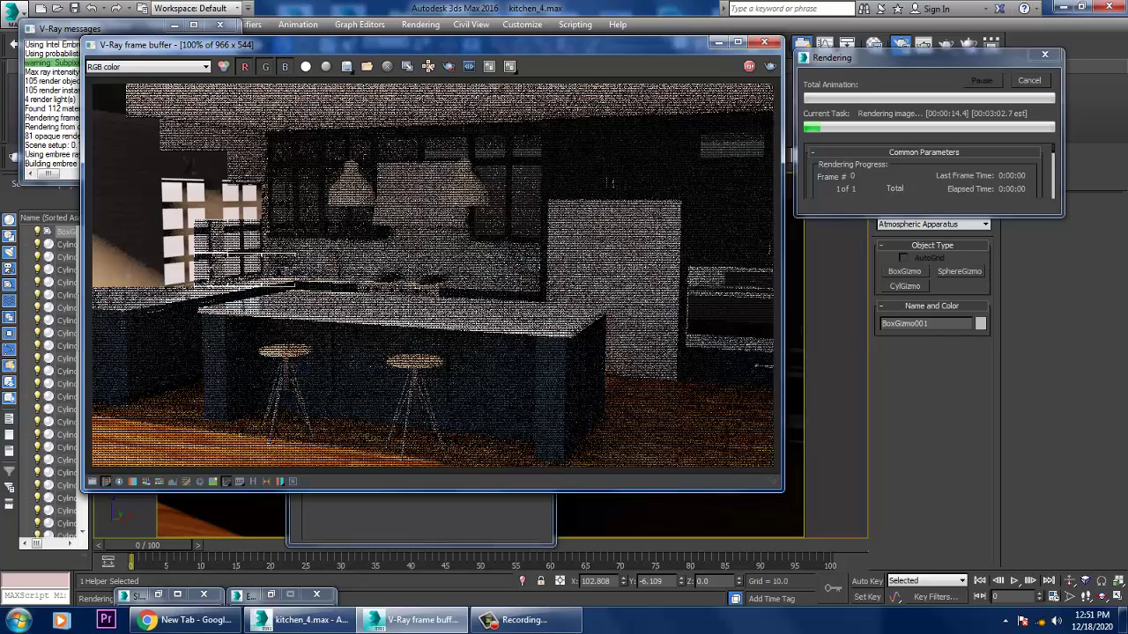
key(Escape)
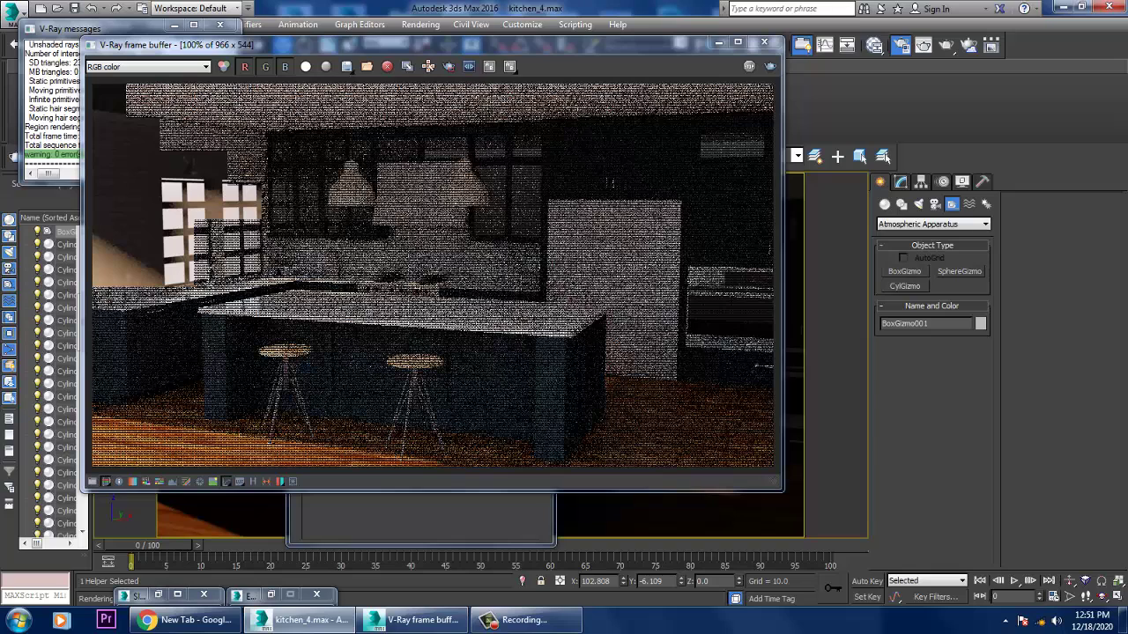
click(764, 43)
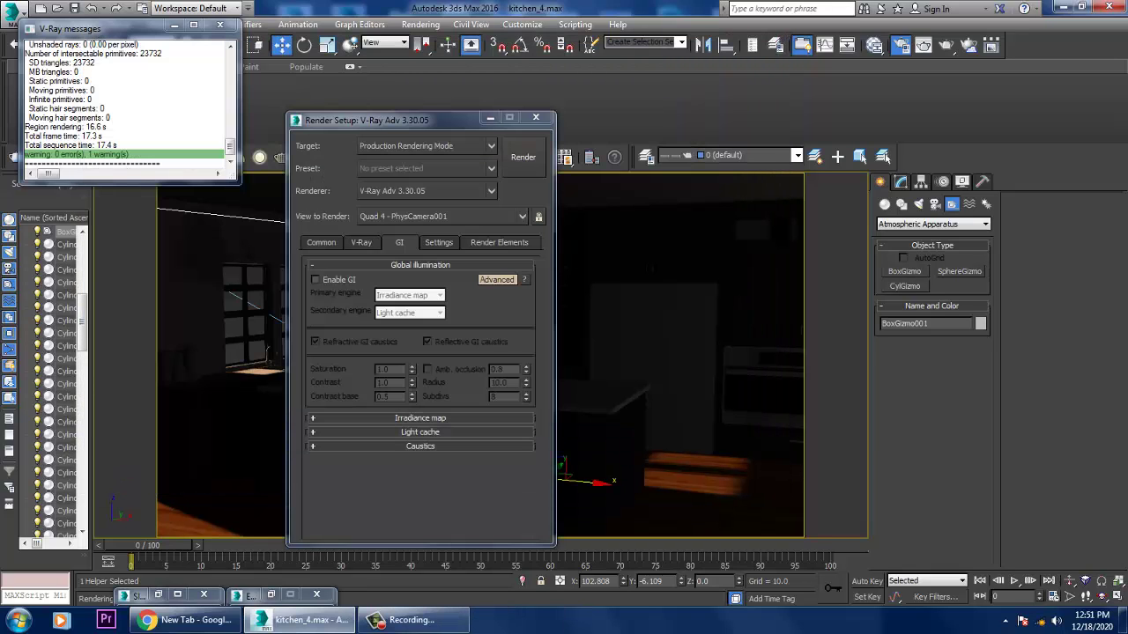
click(315, 280)
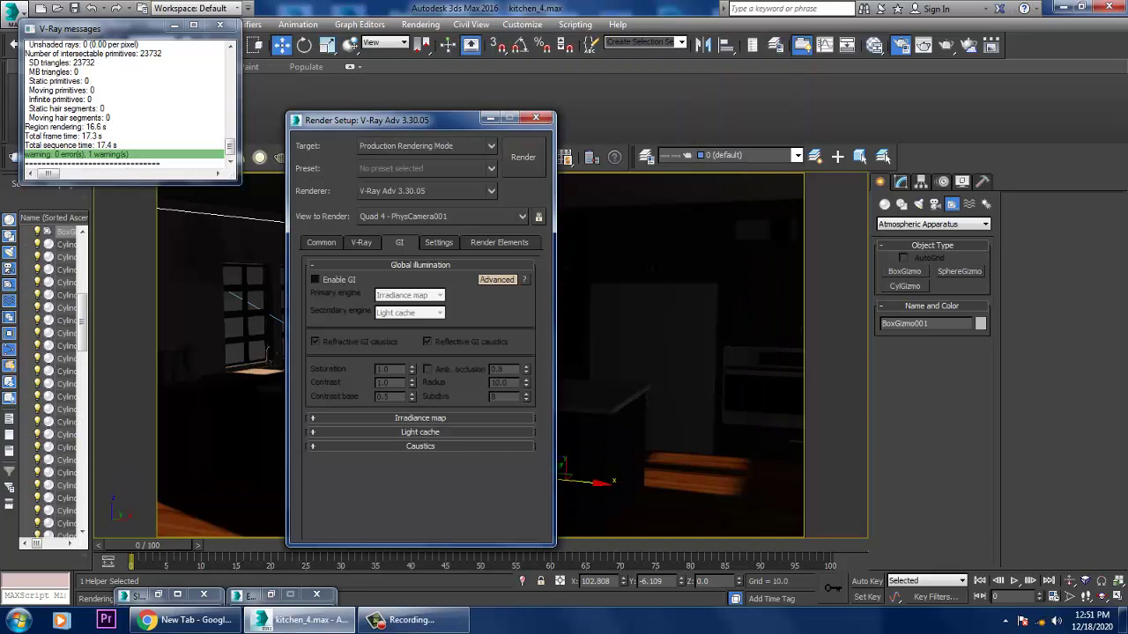
click(490, 117)
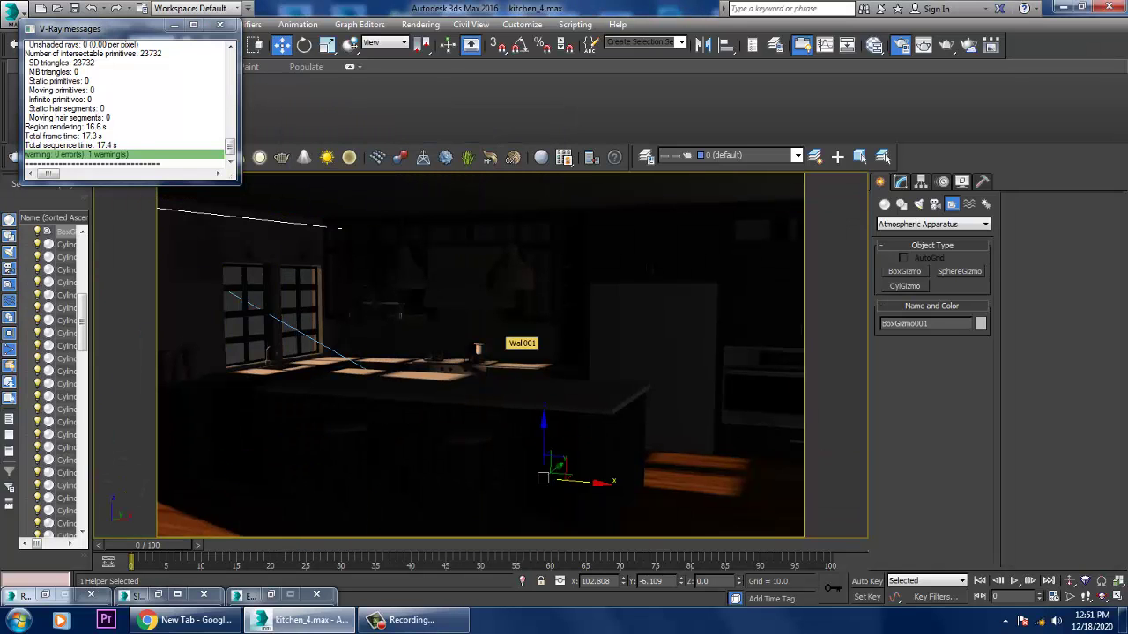
- Select the V-Ray sun in the perspective view and check the environment fog's gizmo and light lists
key(p)
scroll(500, 353, down, 10)
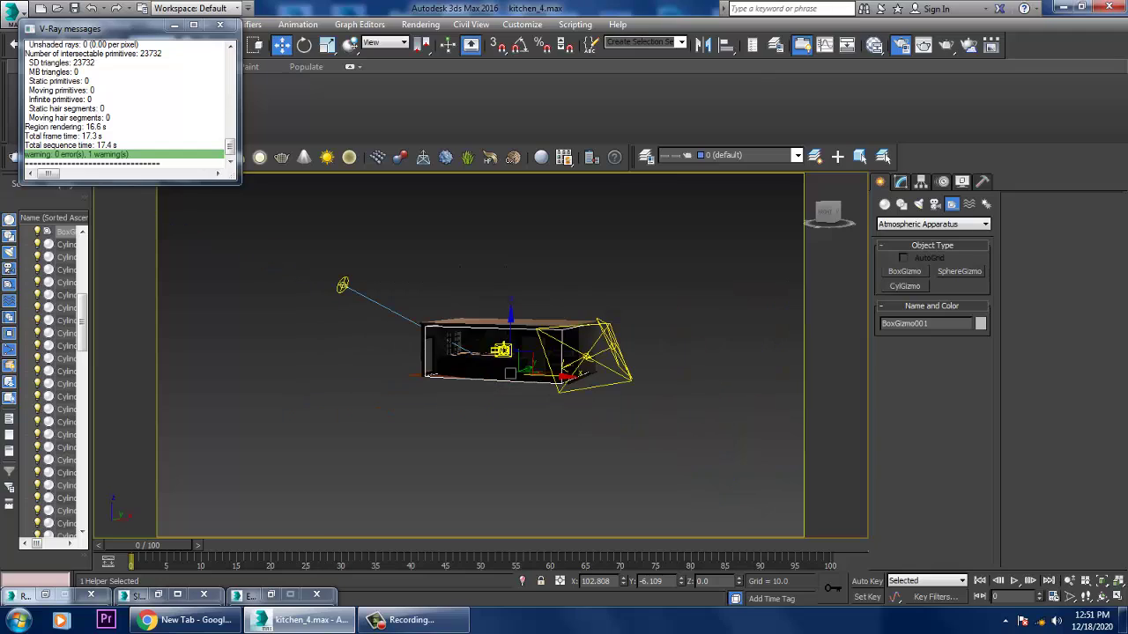
click(343, 284)
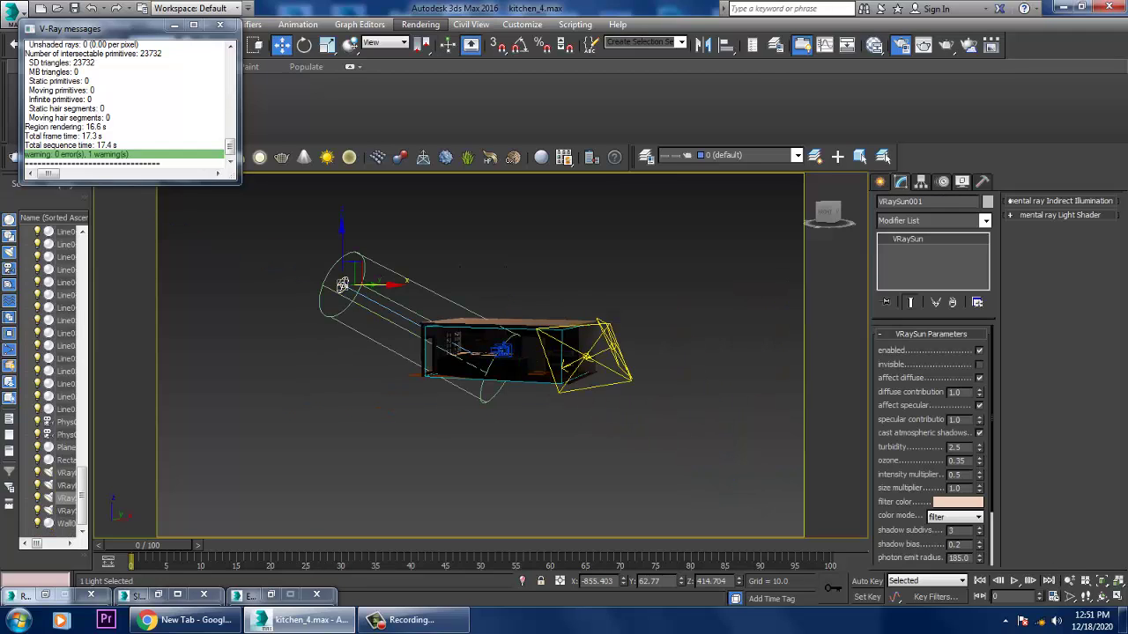
click(421, 24)
click(445, 204)
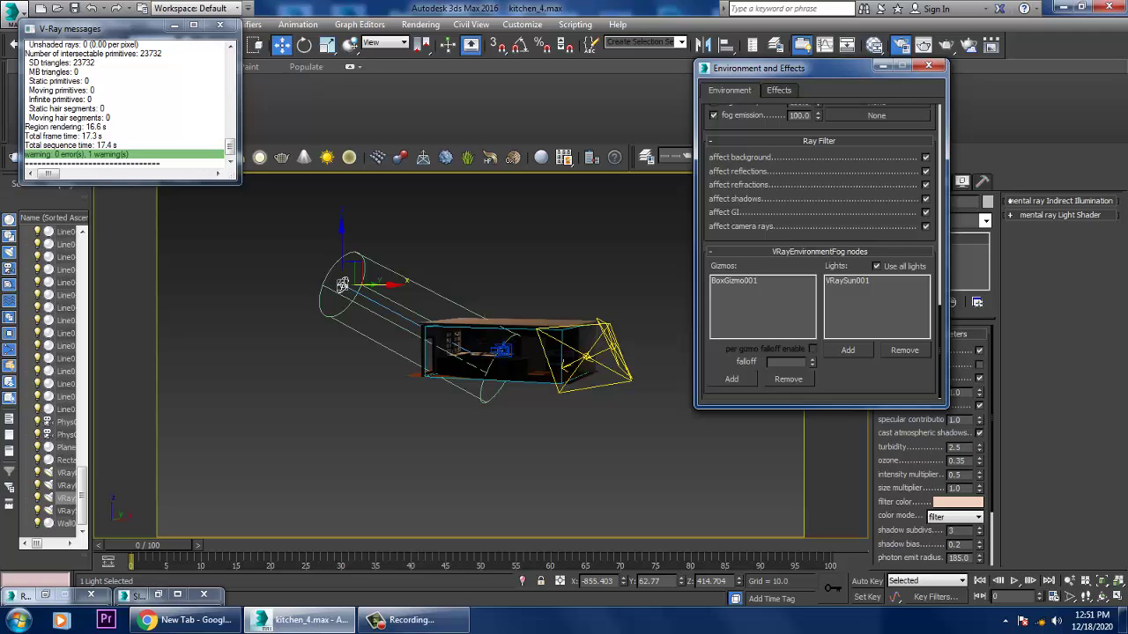
click(927, 66)
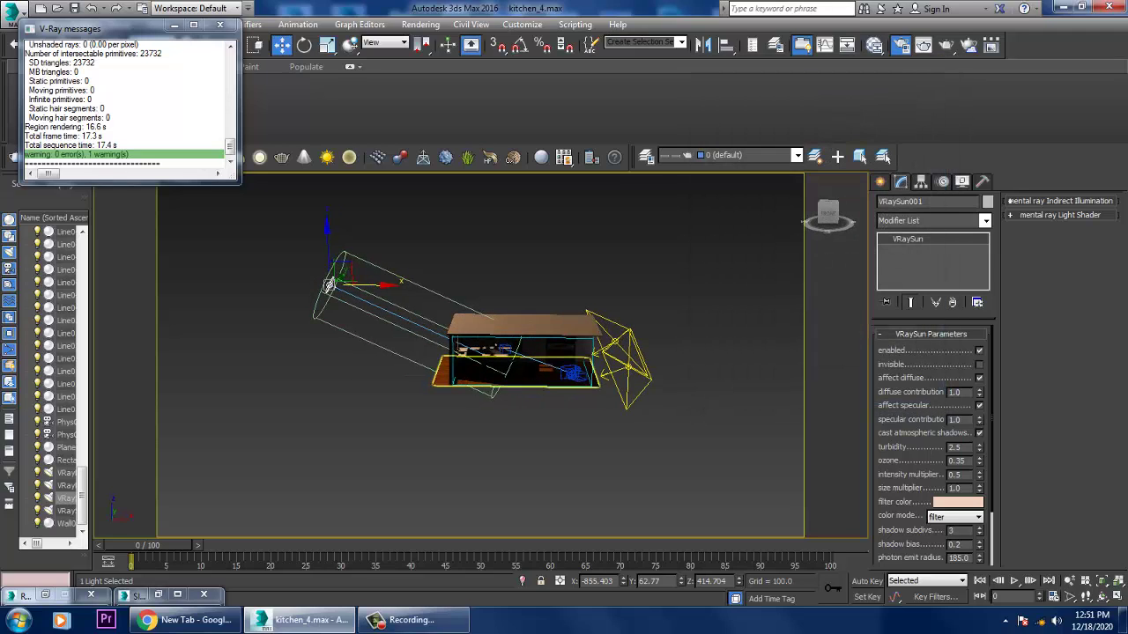
- Inspect the parameters of the room's box gizmo and of the V-Ray sun by selecting each in the perspective view
scroll(596, 355, up, 5)
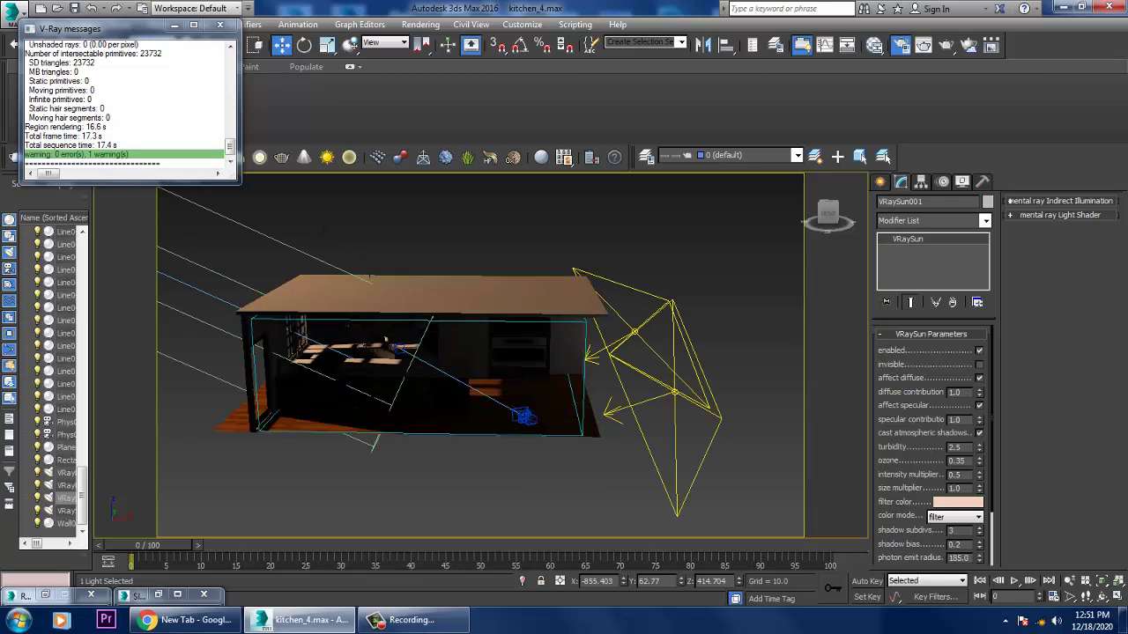
click(370, 277)
click(385, 340)
alt+middle_drag(385, 339, 366, 277)
click(410, 281)
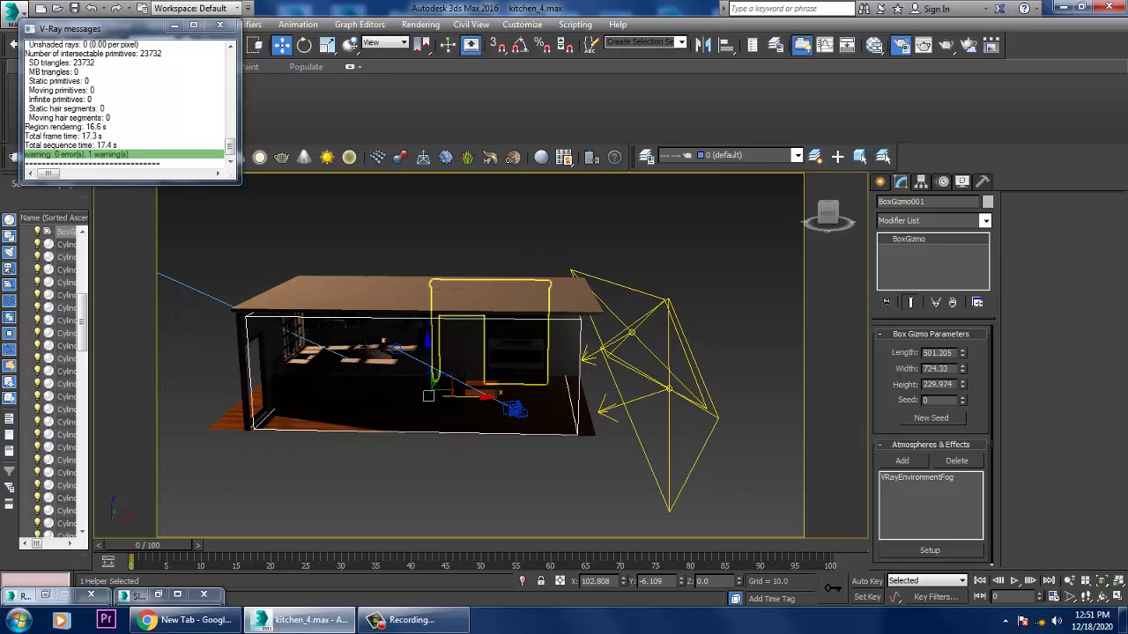
alt+middle_drag(383, 340, 395, 340)
scroll(395, 340, down, 3)
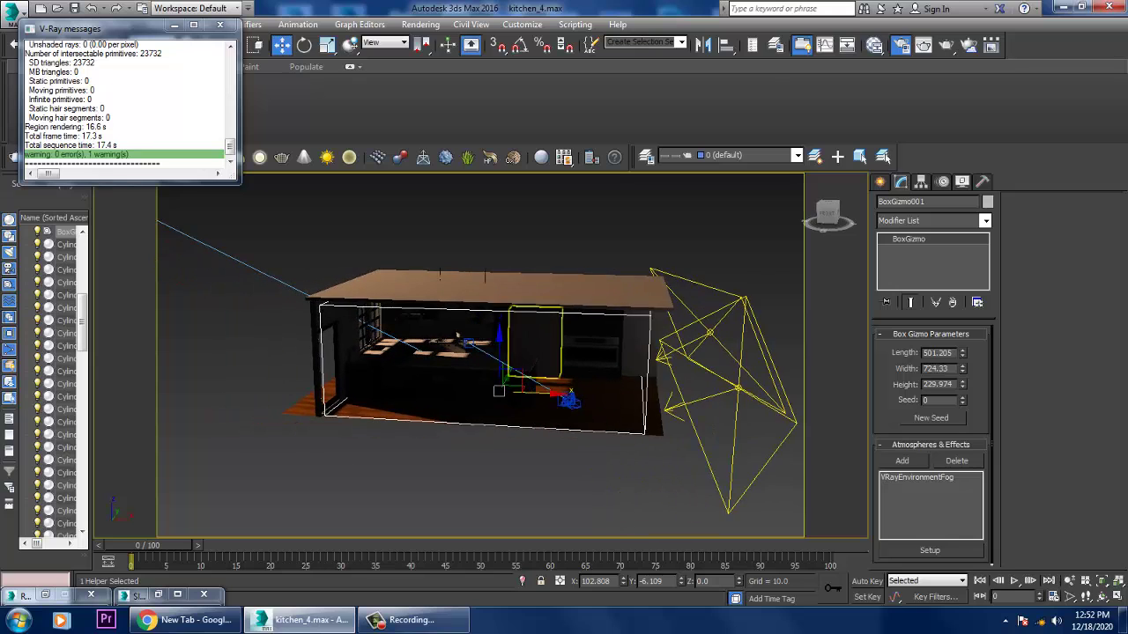
click(240, 247)
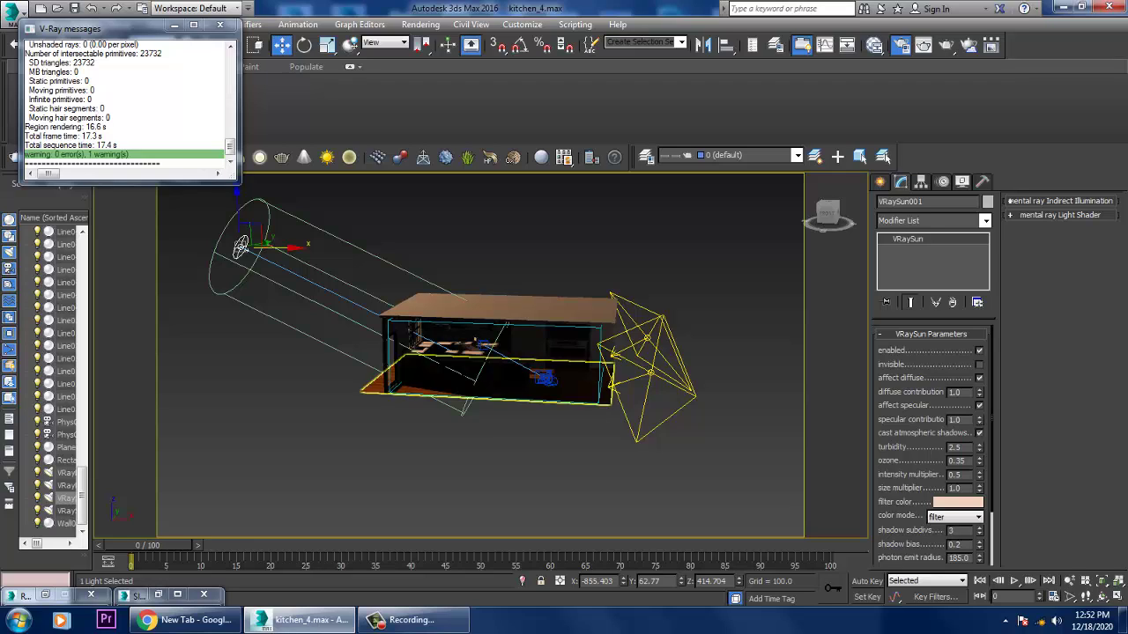
- Open the VRayEnvironmentFog setup from the room's box gizmo and set the fog distance to 2500
click(494, 398)
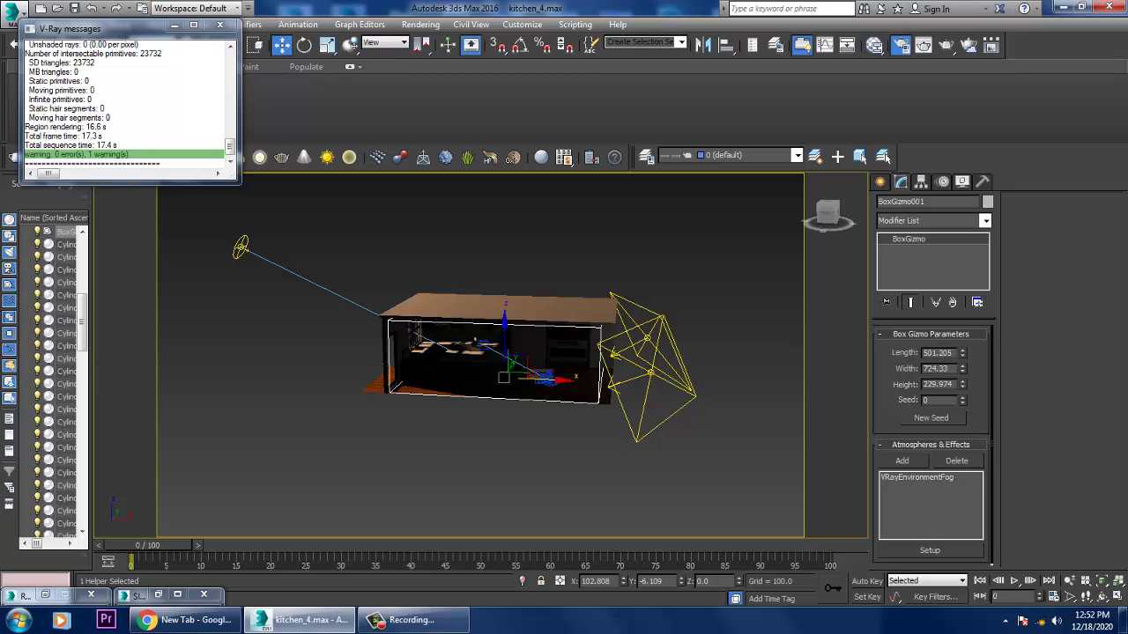
click(917, 477)
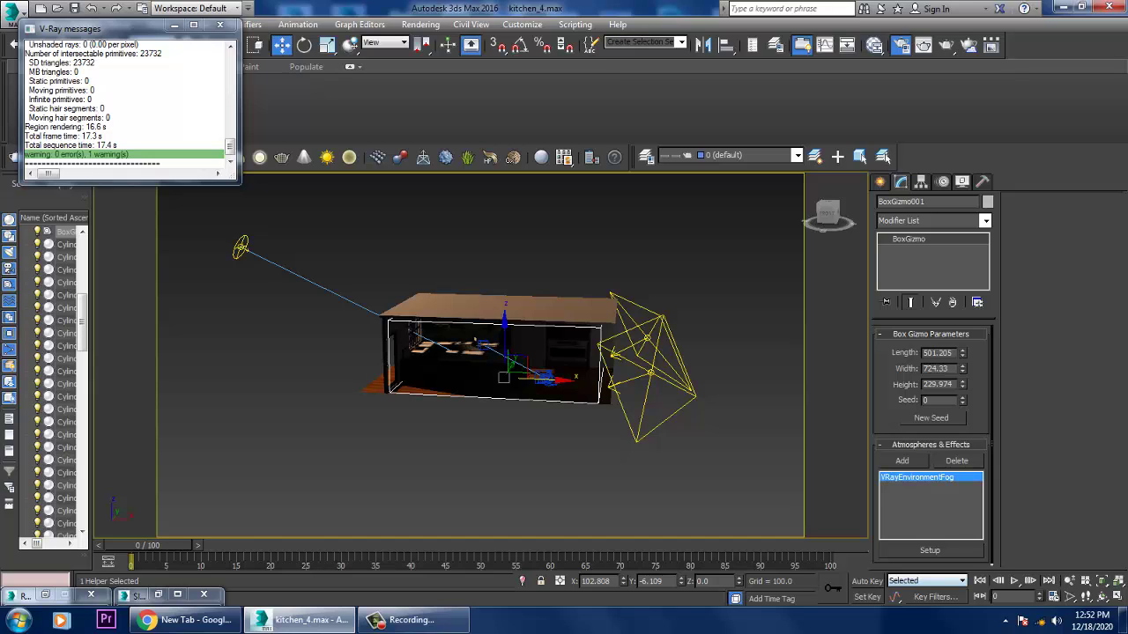
click(930, 549)
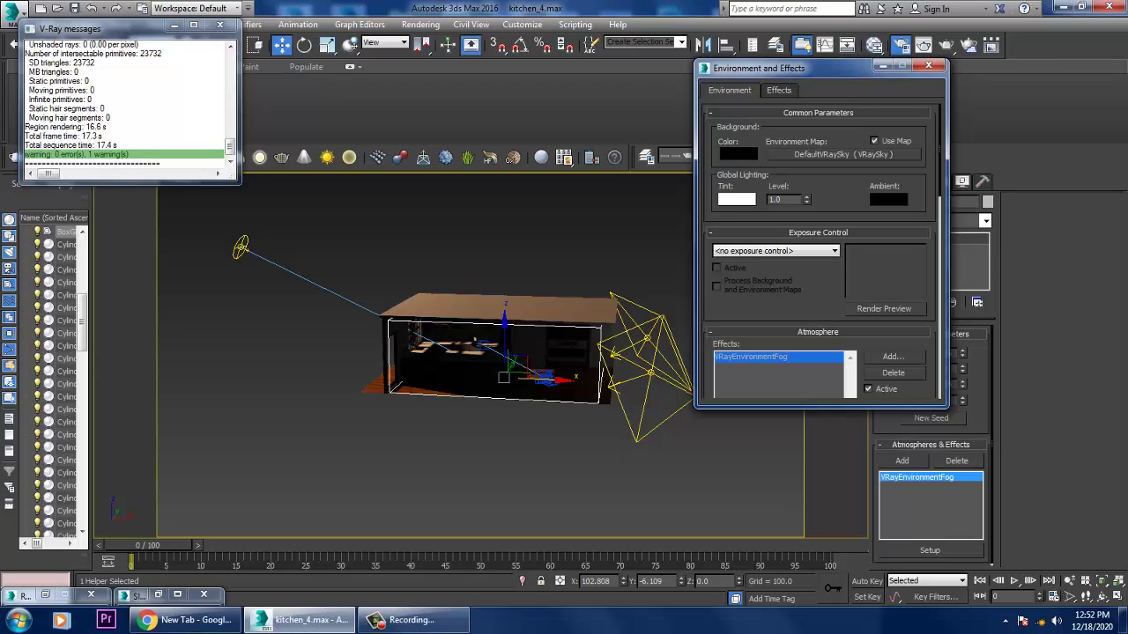
scroll(819, 255, down, 10)
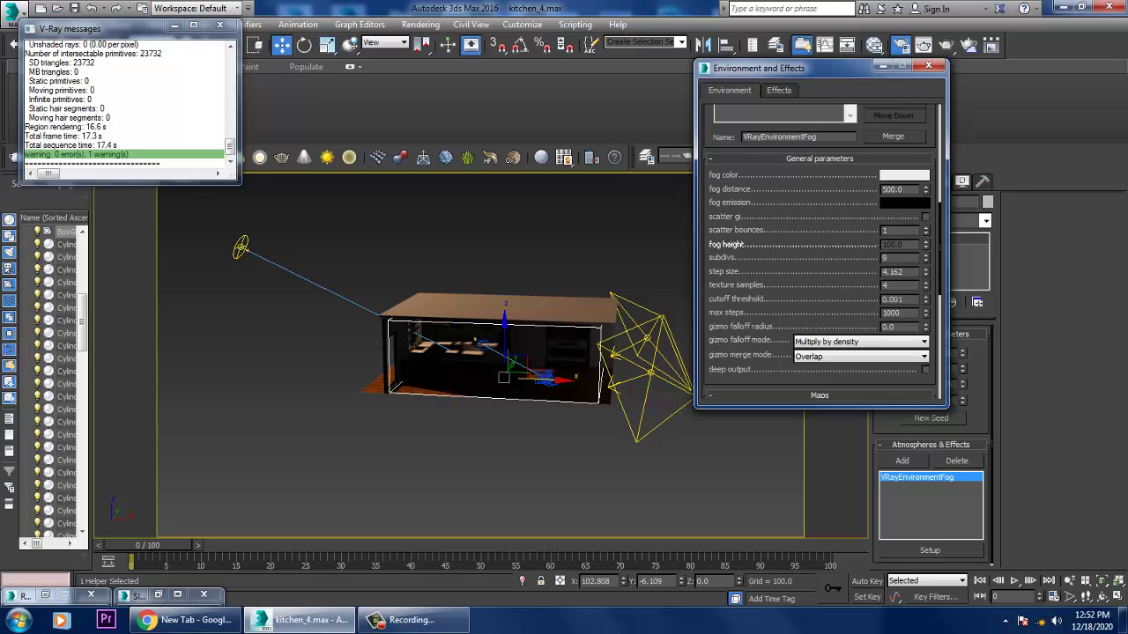
double_click(893, 189)
text(2500)
key(Return)
- Set the environment fog's scatter bounces to 2, subdivs to 24 and step size to 2
double_click(892, 231)
text(2)
key(Return)
key(Tab)
text(24)
key(Return)
key(Tab)
text(2)
key(Return)
- Set the environment fog's cutoff threshold to 0.003 and max steps to 500, and minimize the environment settings
key(Tab)
text(00.003)
key(Return)
key(Tab)
text(500)
key(Return)
click(635, 481)
click(883, 66)
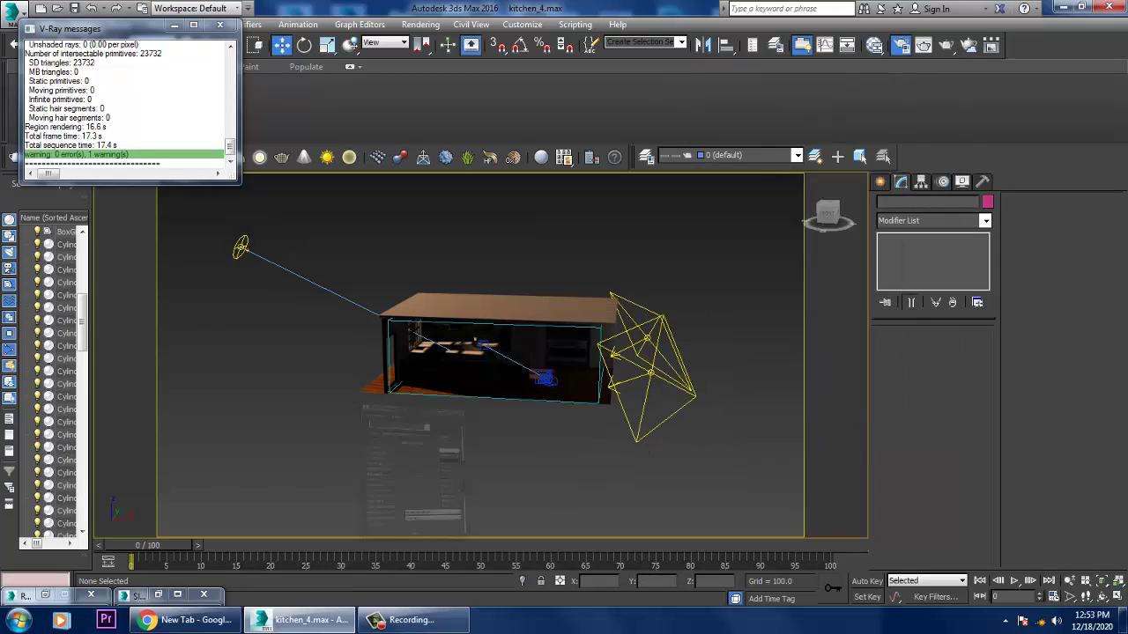
- Test-render the camera view with the revised fog settings and close the frame buffer
key(c)
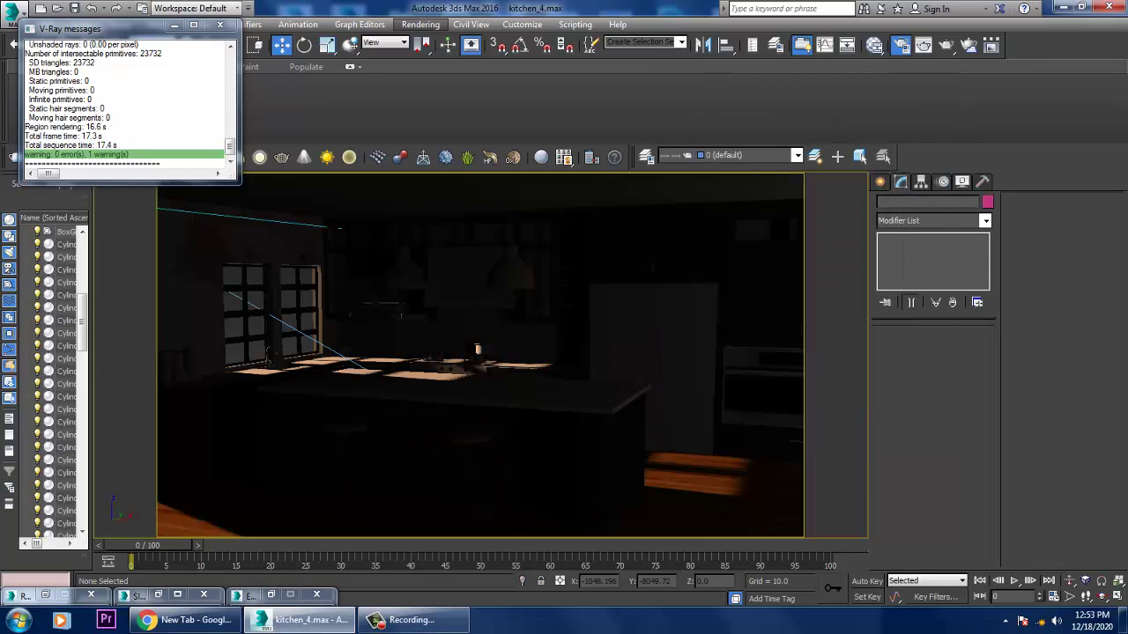
click(421, 24)
click(425, 38)
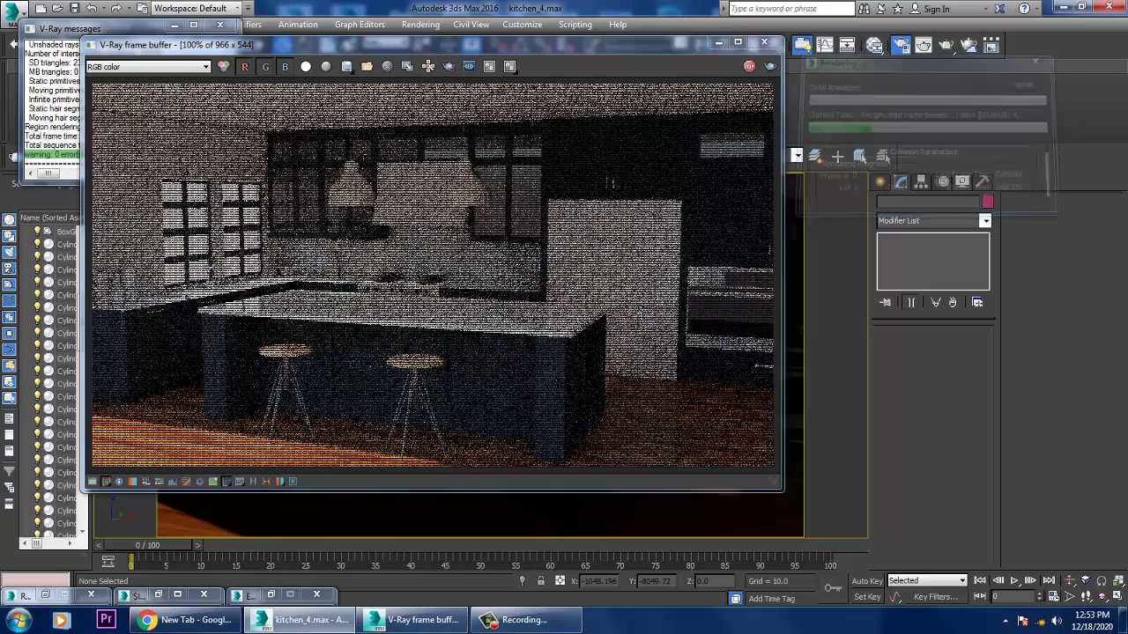
click(763, 42)
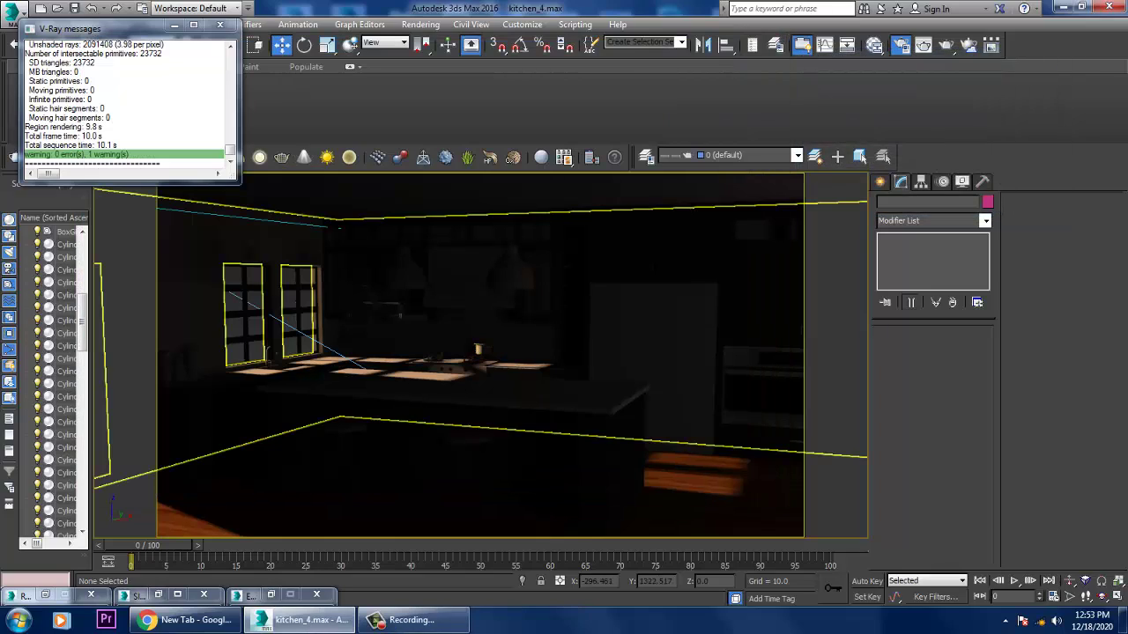
- Select the room's box gizmo in the perspective view and reopen the environment fog's parameters for review
scroll(653, 267, down, 10)
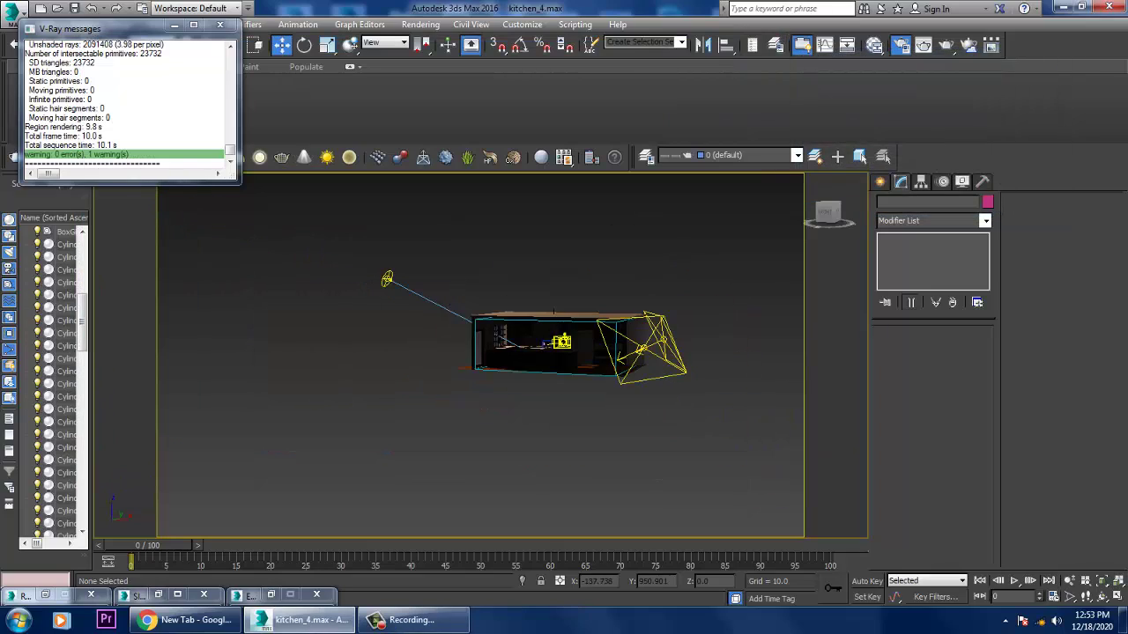
scroll(547, 282, up, 3)
alt+middle_drag(485, 268, 543, 289)
key(c)
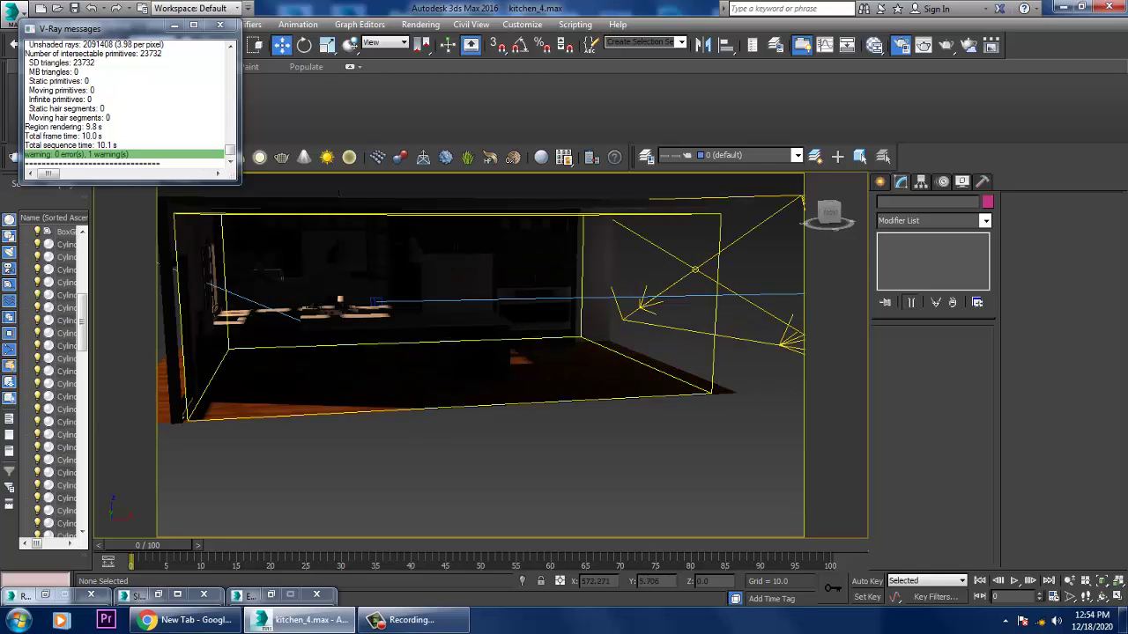
click(713, 354)
alt+middle_drag(704, 354, 608, 363)
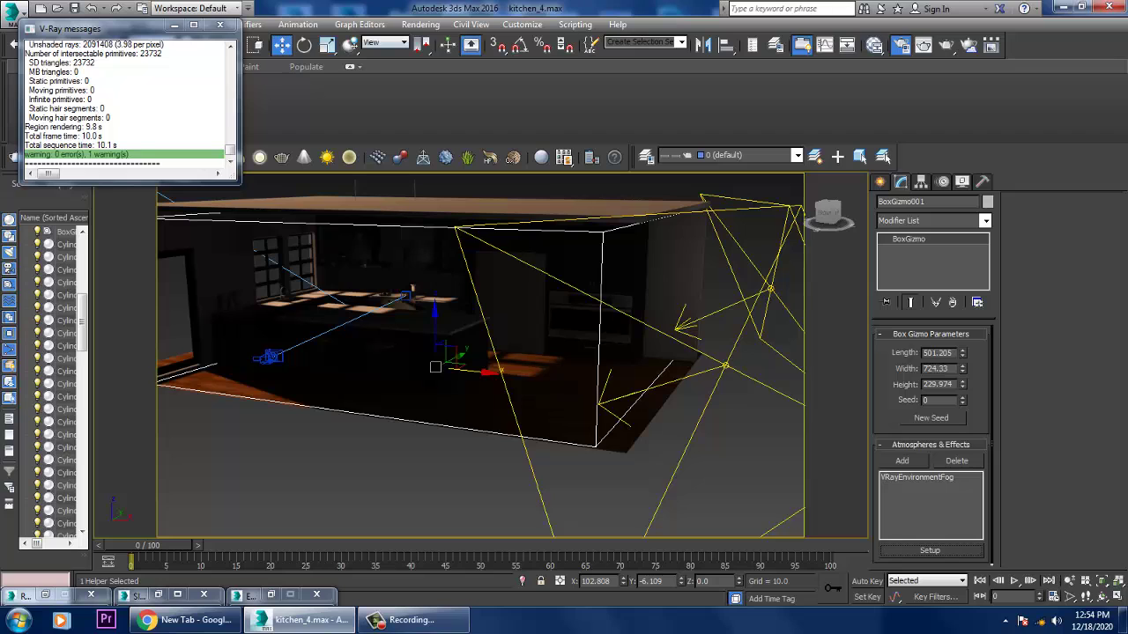
click(420, 24)
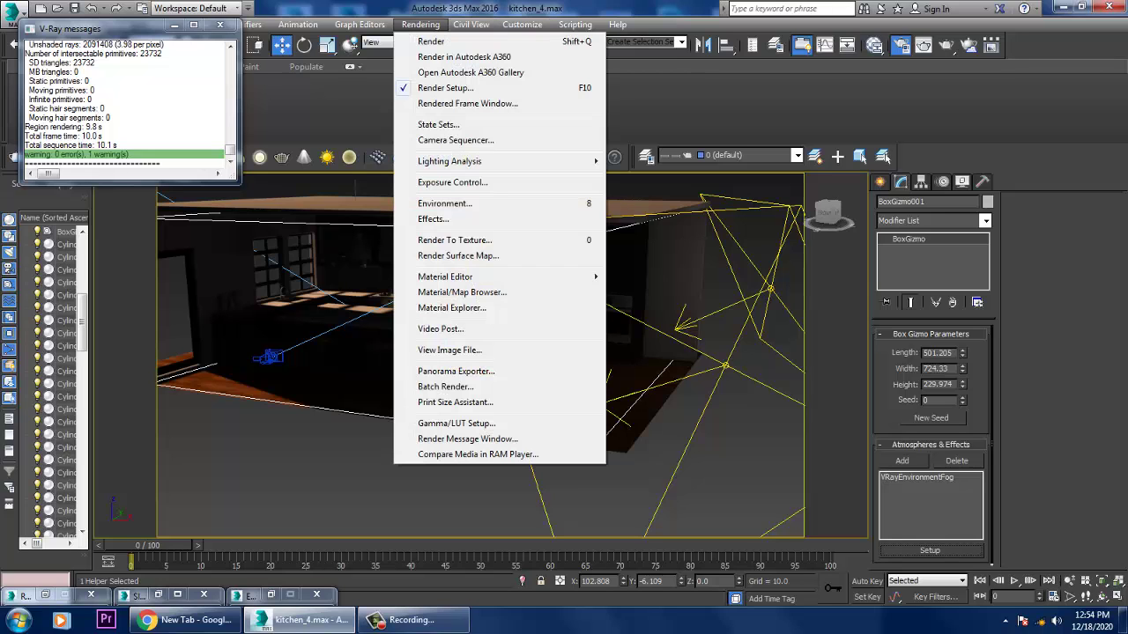
click(445, 204)
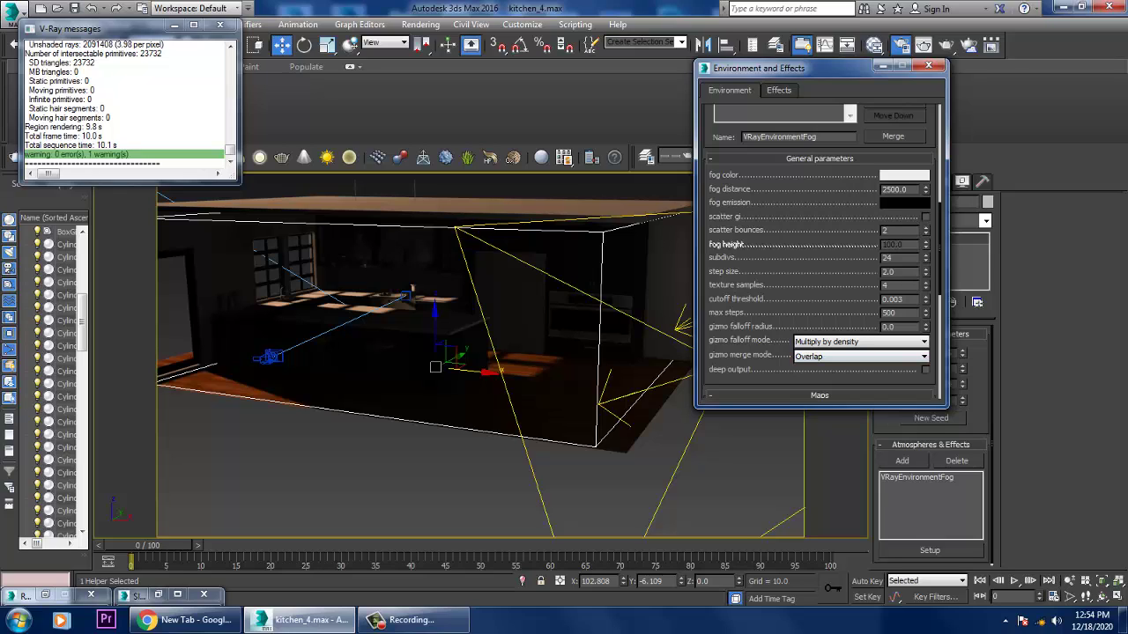
- Add a second VRayEnvironmentFog effect to the scene's atmosphere
scroll(819, 252, up, 5)
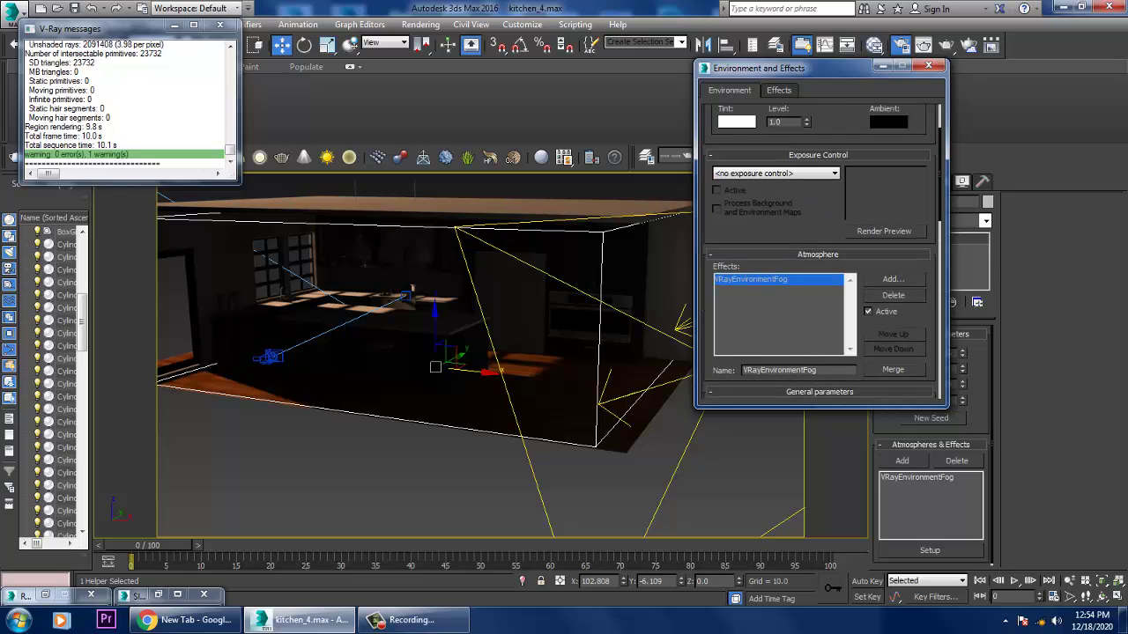
click(892, 279)
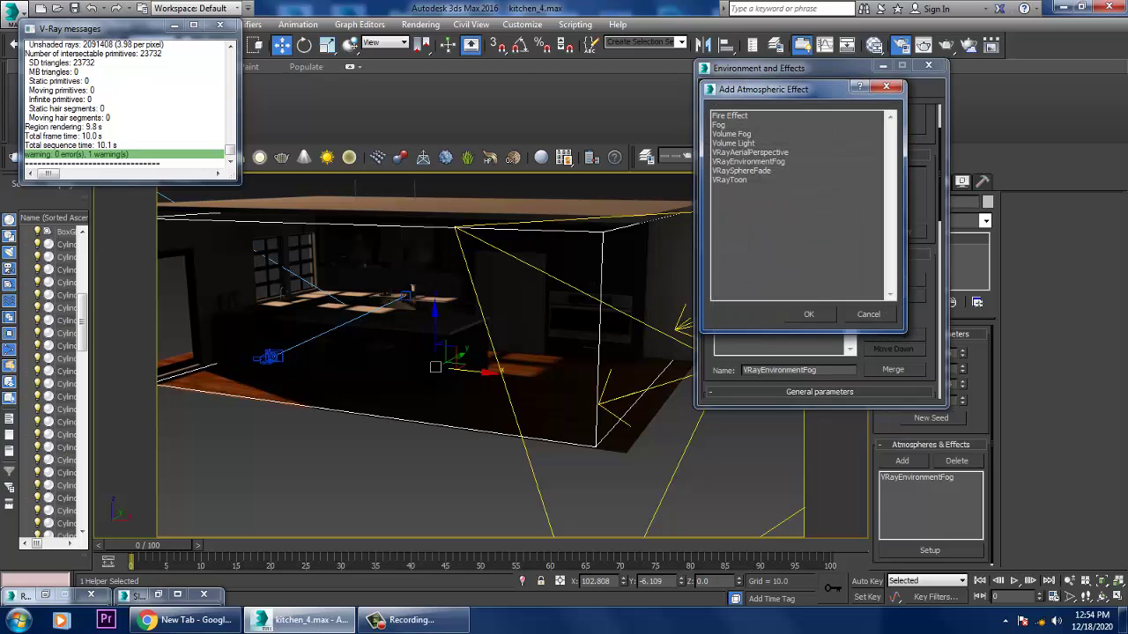
double_click(748, 162)
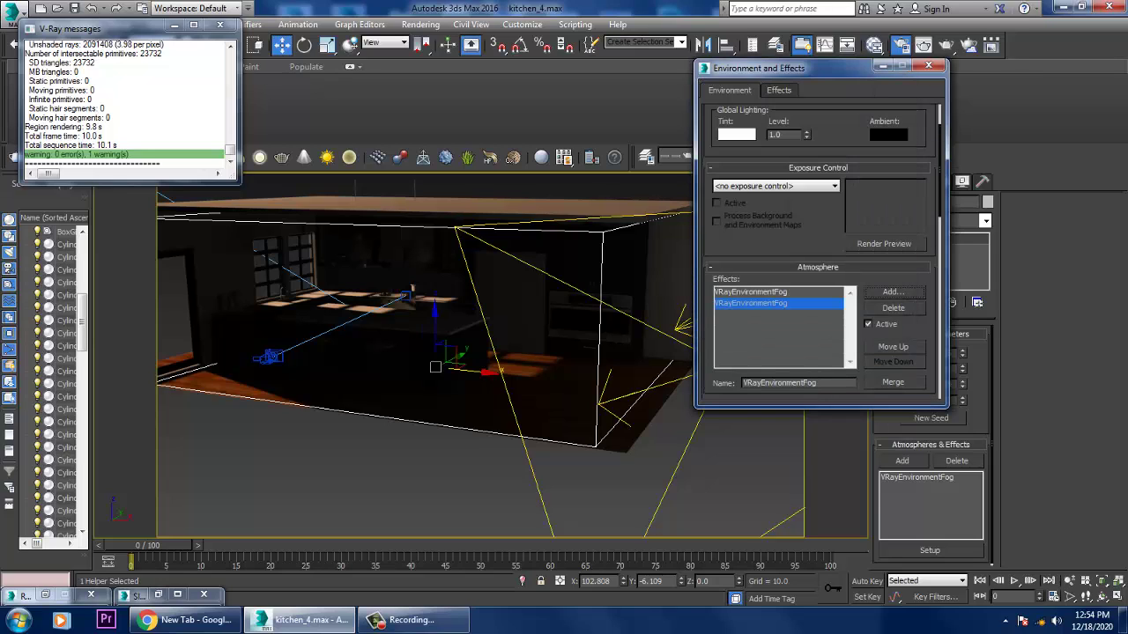
- Assign the V-Ray sun as a light node of the second environment fog
scroll(820, 252, down, 10)
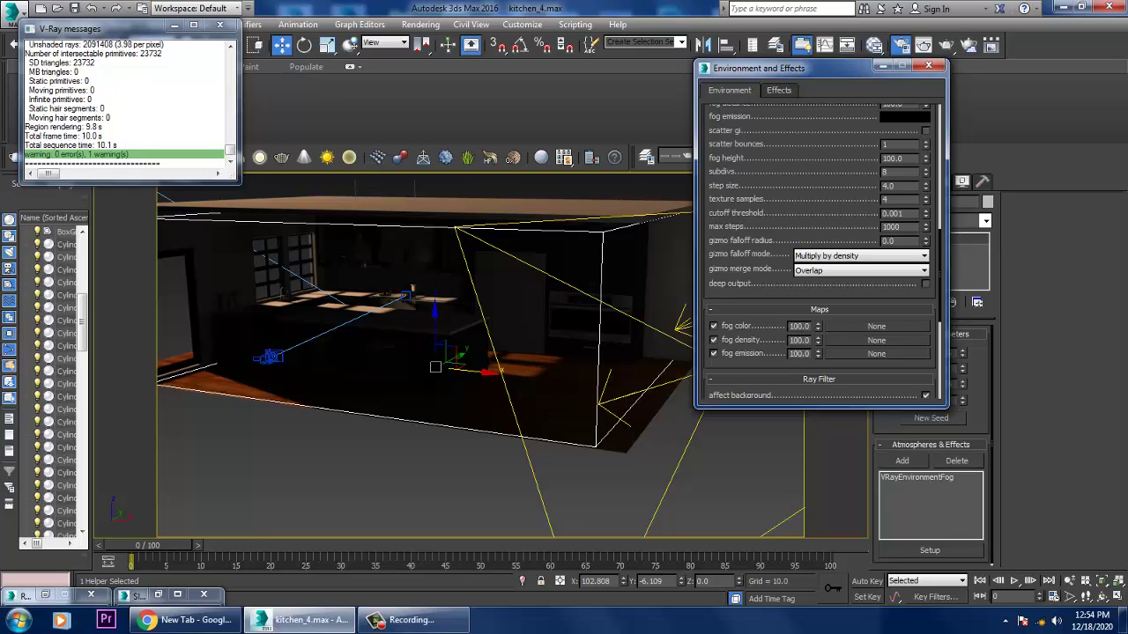
scroll(820, 252, down, 5)
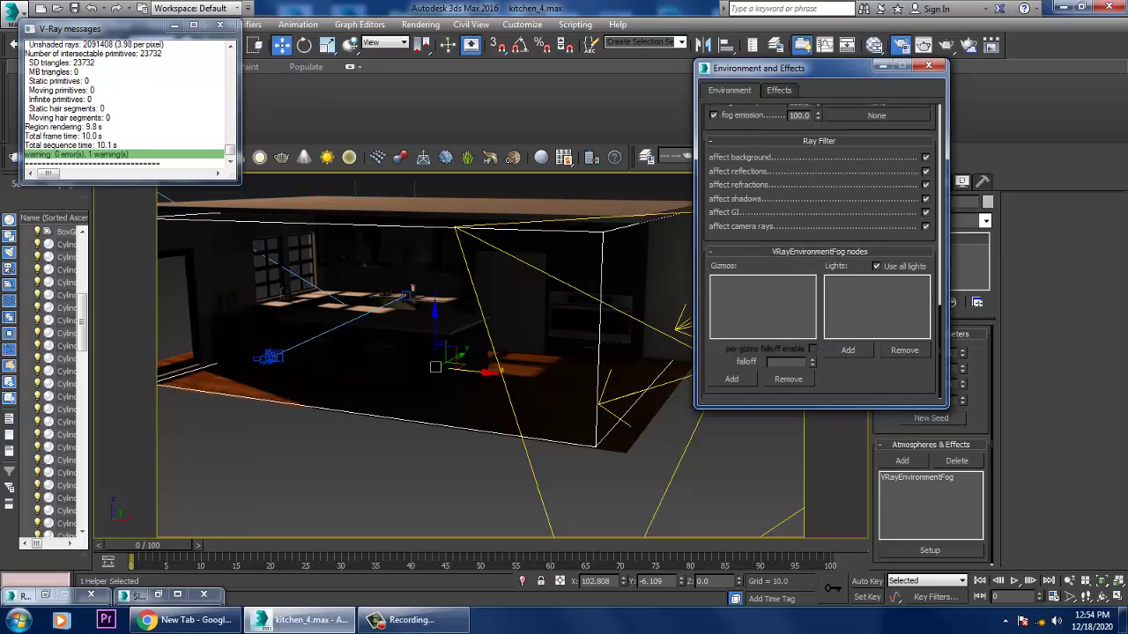
click(847, 350)
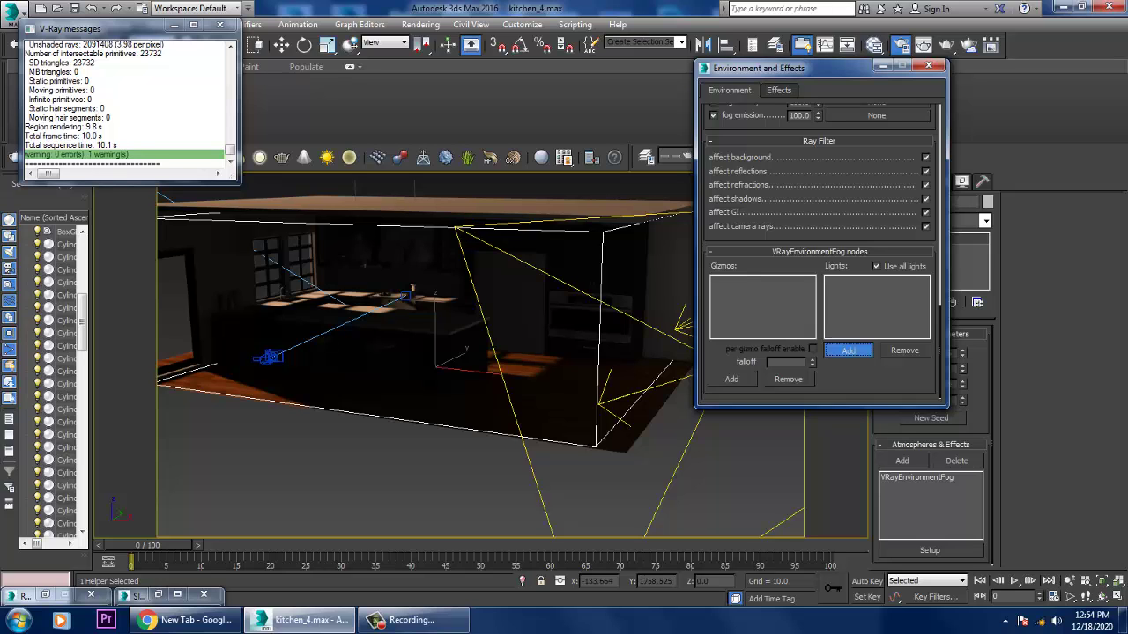
right_click(647, 247)
key(F3)
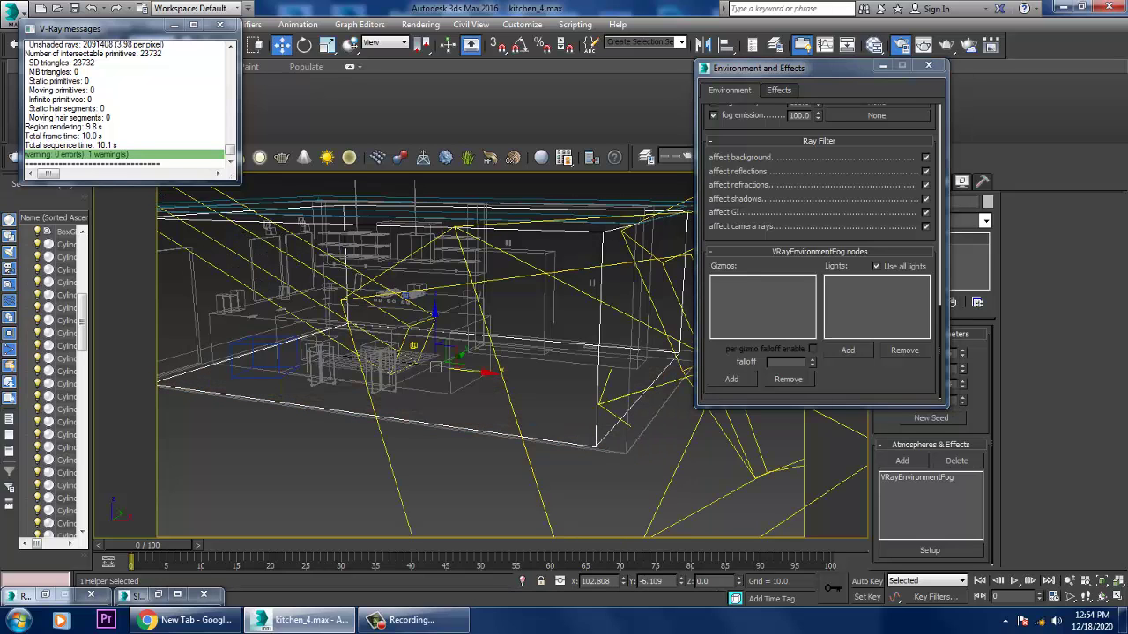
middle_drag(406, 339, 616, 378)
scroll(616, 379, down, 3)
scroll(617, 379, down, 3)
click(848, 350)
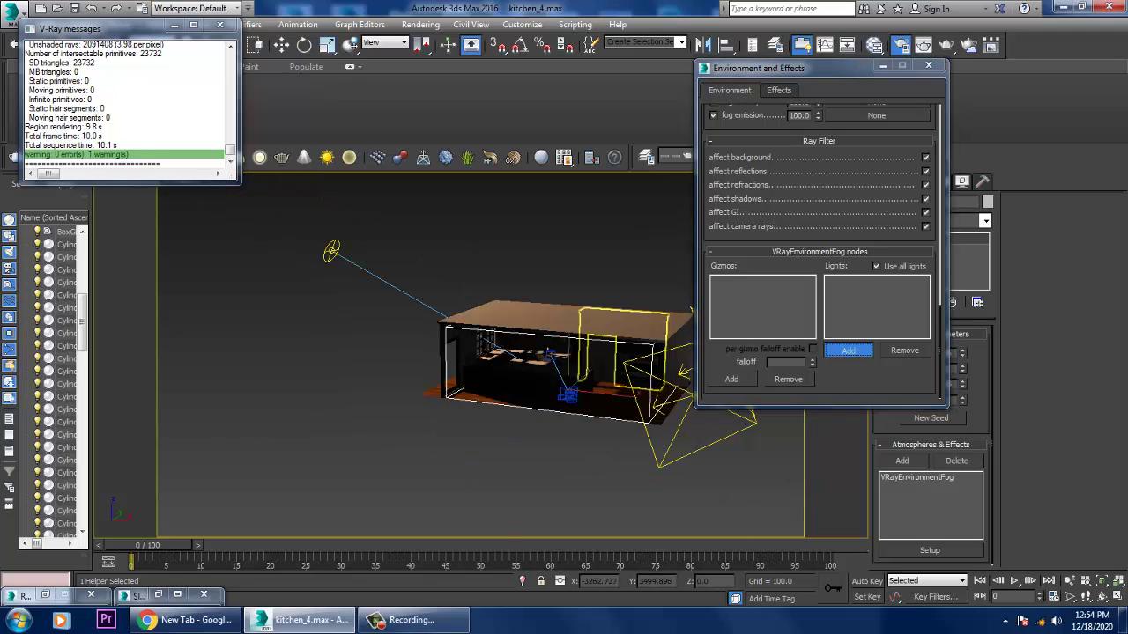
click(332, 251)
alt+middle_drag(370, 290, 520, 293)
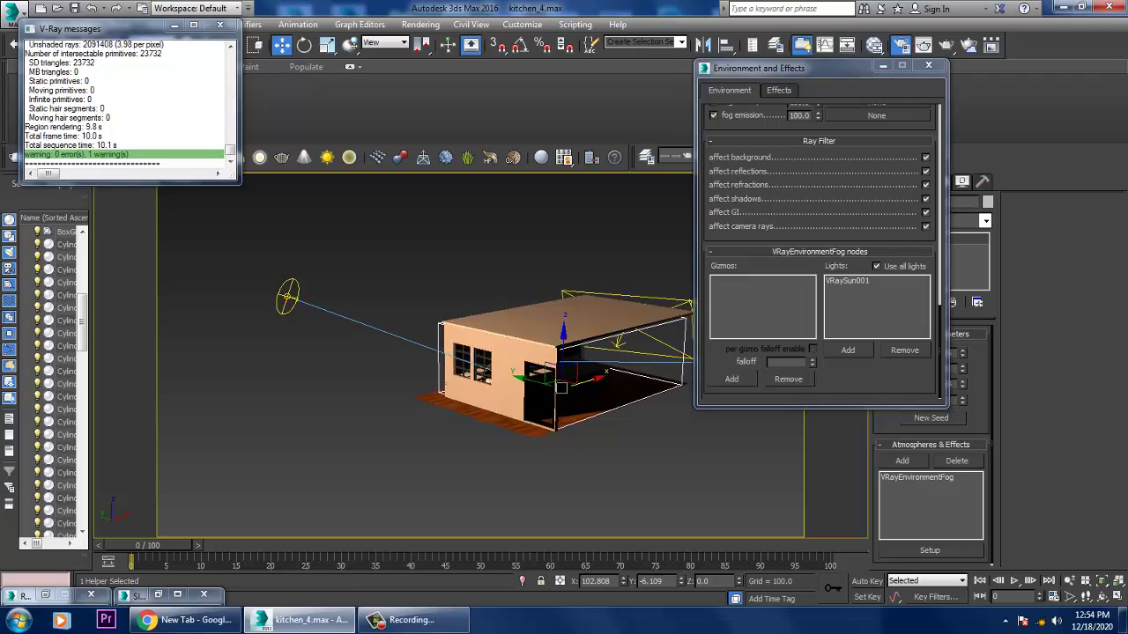
- Assign the room's box gizmo as the second environment fog's gizmo
scroll(440, 370, up, 3)
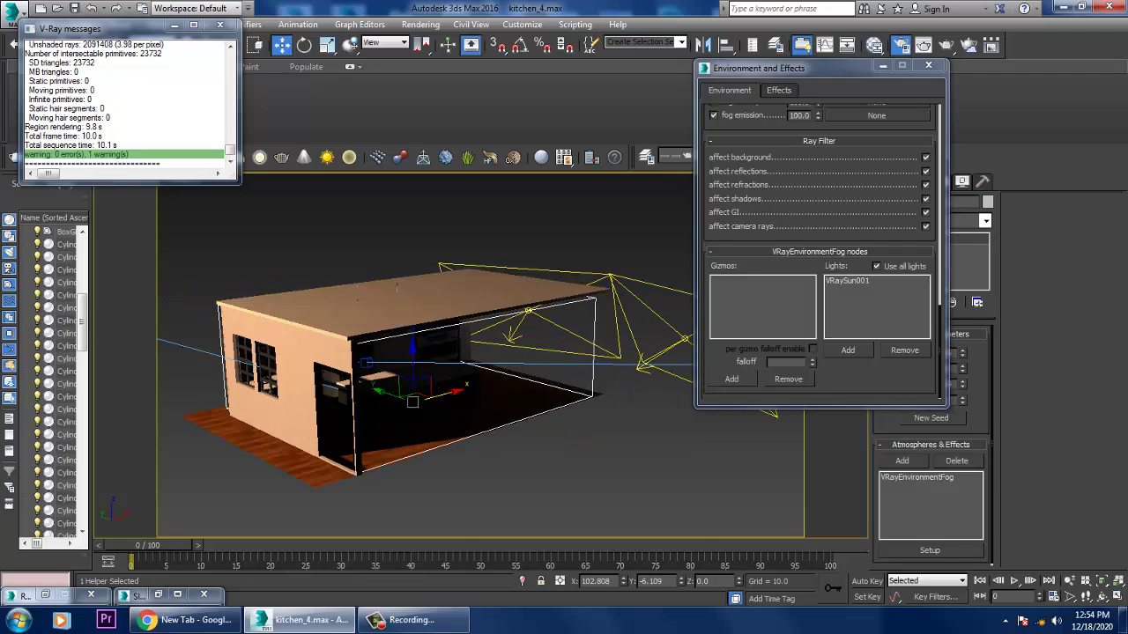
click(732, 379)
click(594, 364)
- Set the second environment fog's fog distance to 1200 and minimize the environment settings
scroll(727, 226, up, 5)
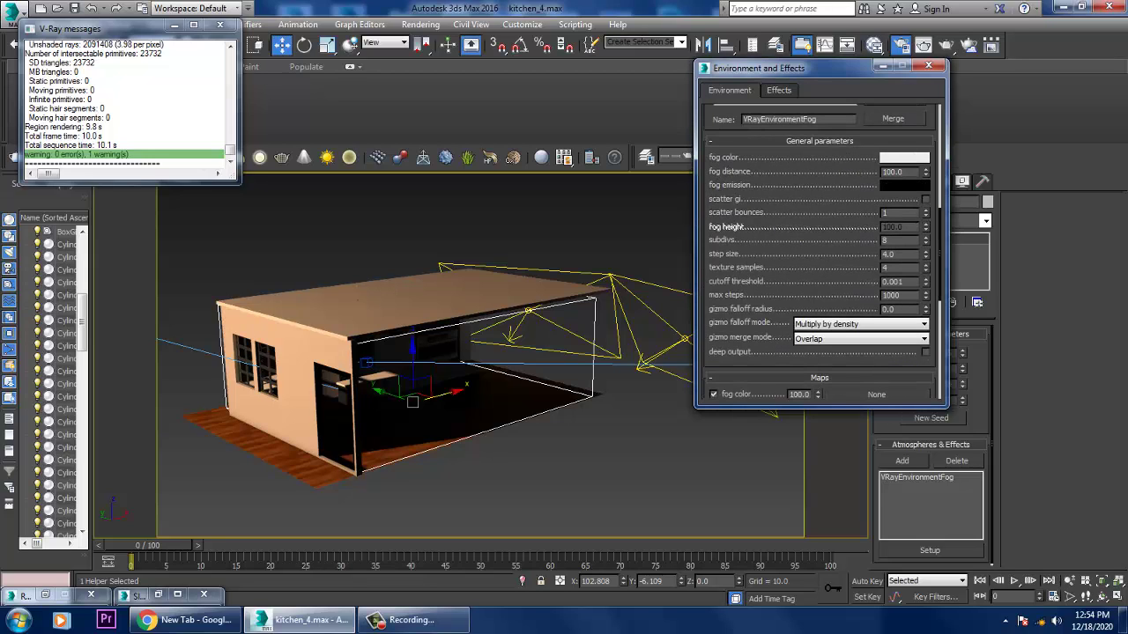
drag(926, 171, 926, 44)
scroll(727, 226, down, 5)
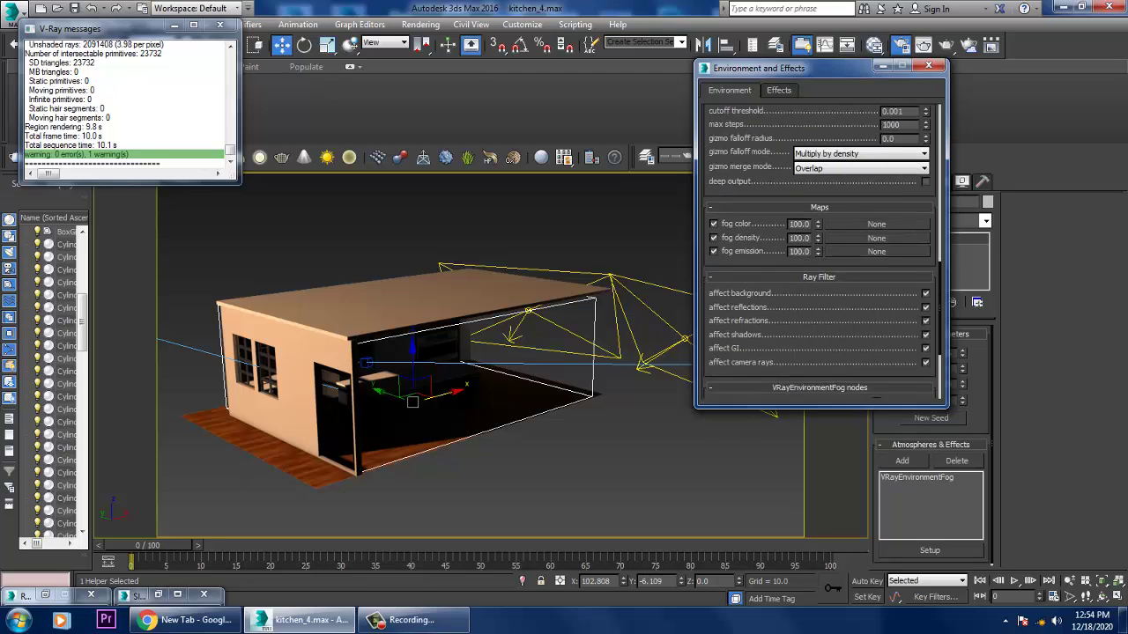
click(925, 253)
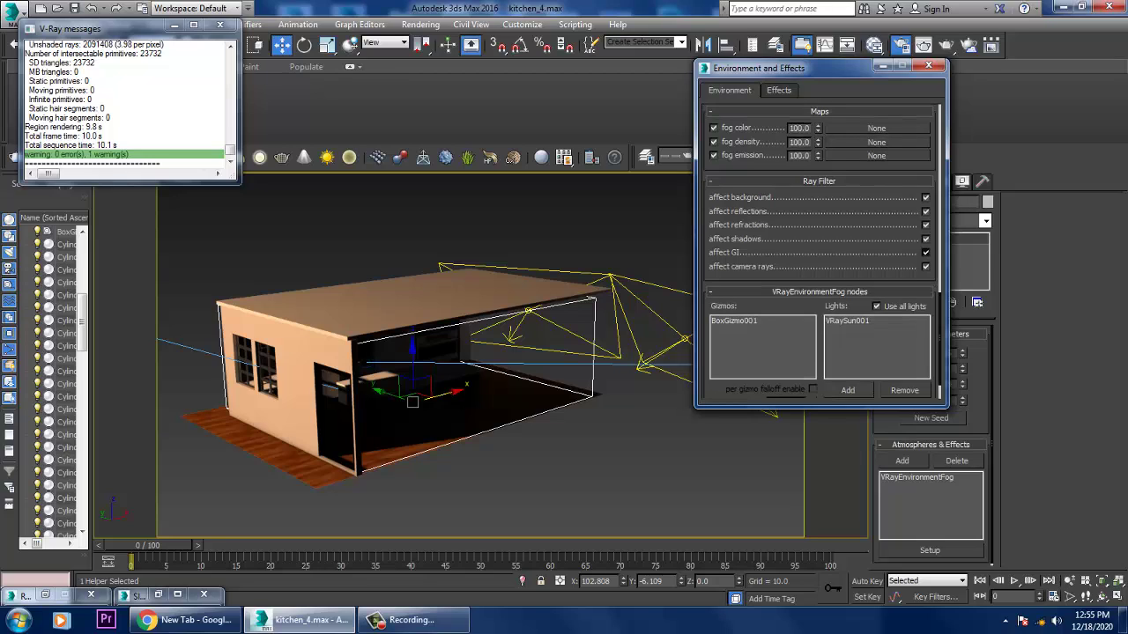
scroll(925, 253, up, 3)
scroll(819, 251, up, 5)
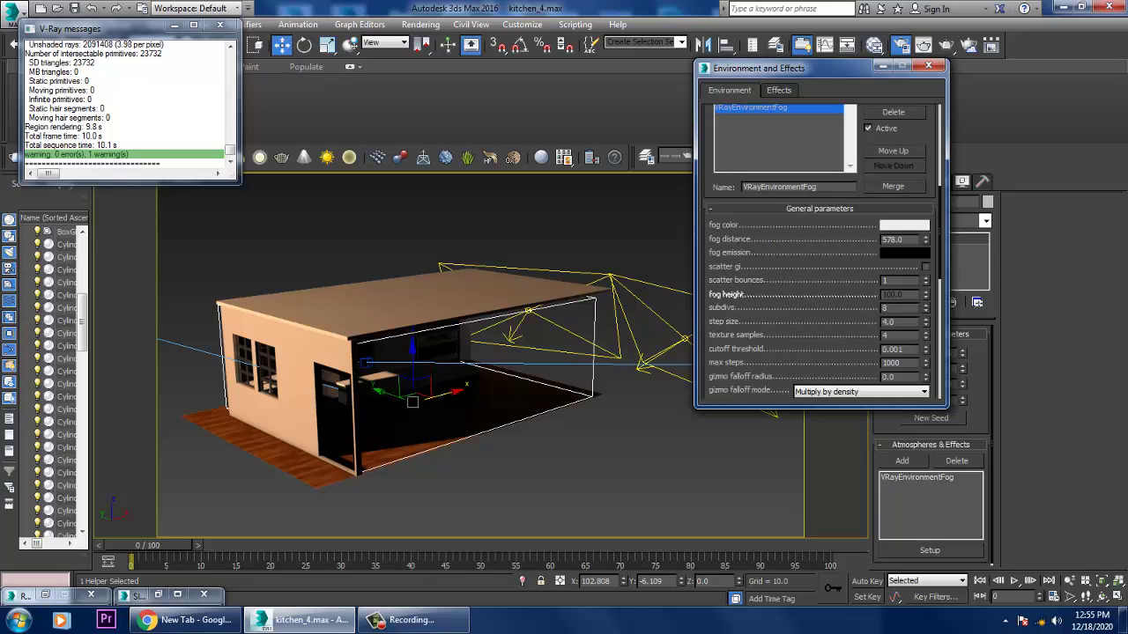
double_click(893, 240)
text(1200)
key(Return)
click(883, 67)
- Test-render the camera view with both fogs, stop the render and close the frame buffer
key(c)
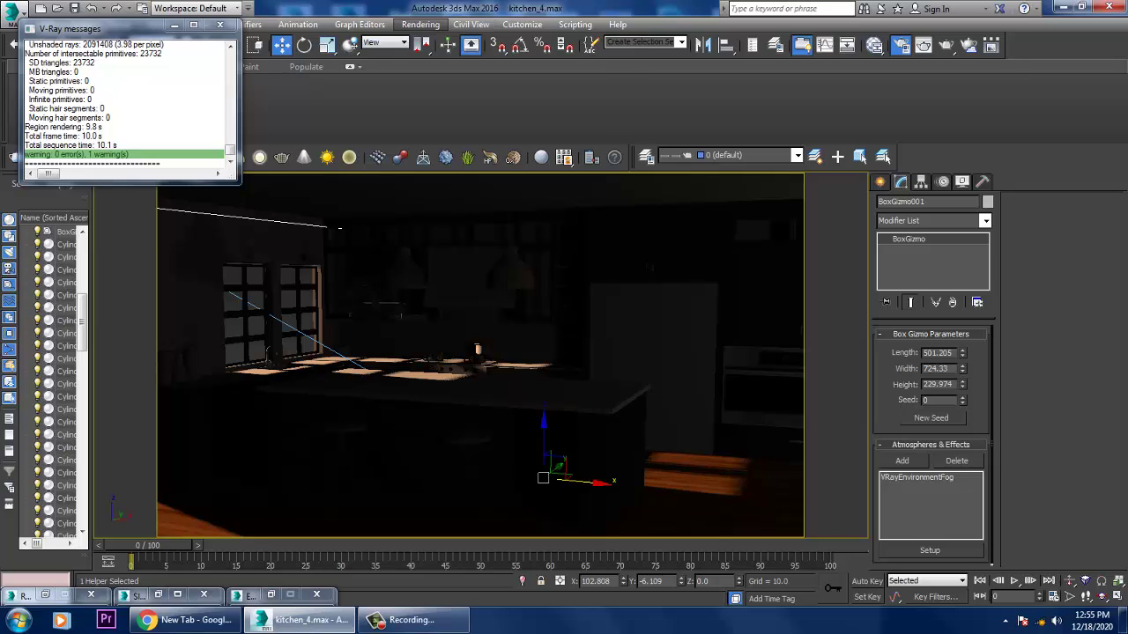
click(420, 24)
click(431, 41)
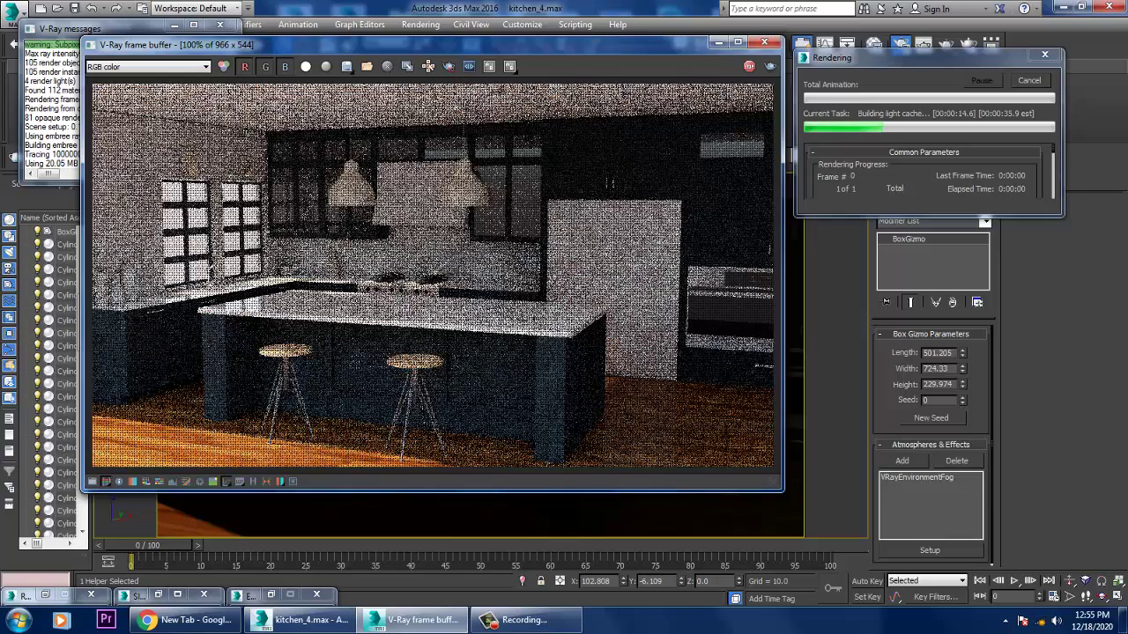
key(Escape)
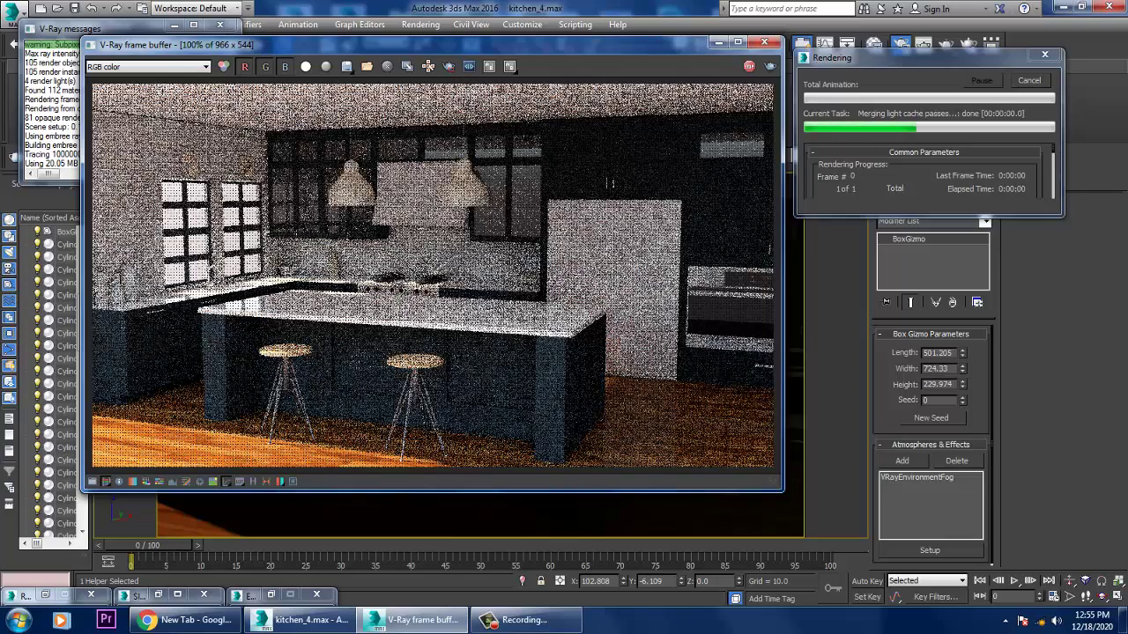
click(763, 42)
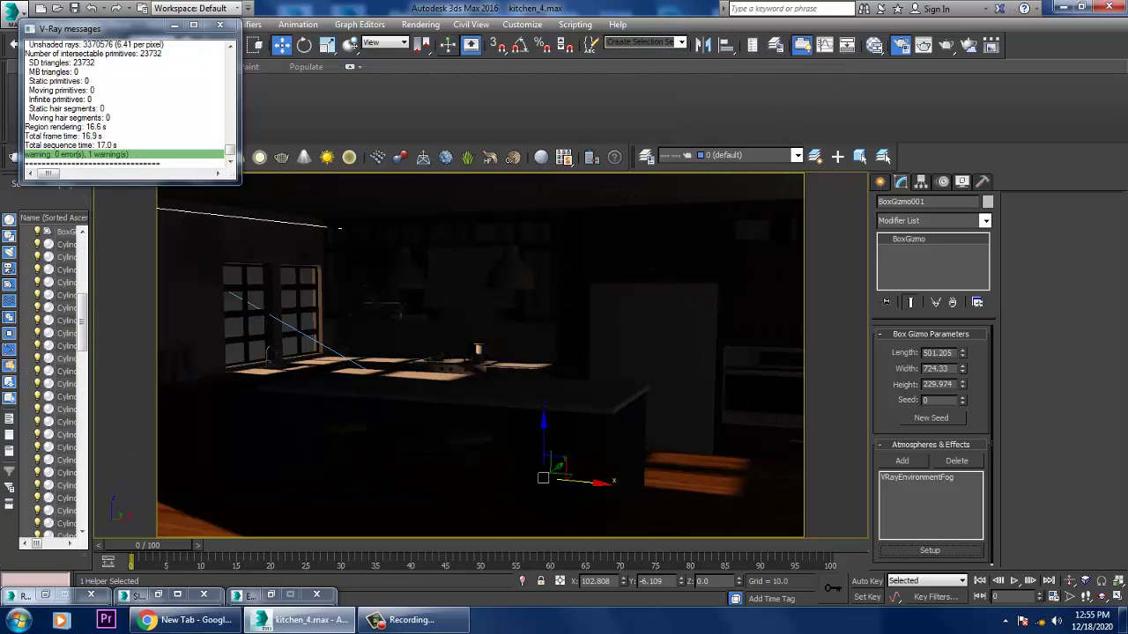
- Reopen the environment settings and turn off affect GI for the first environment fog
click(929, 550)
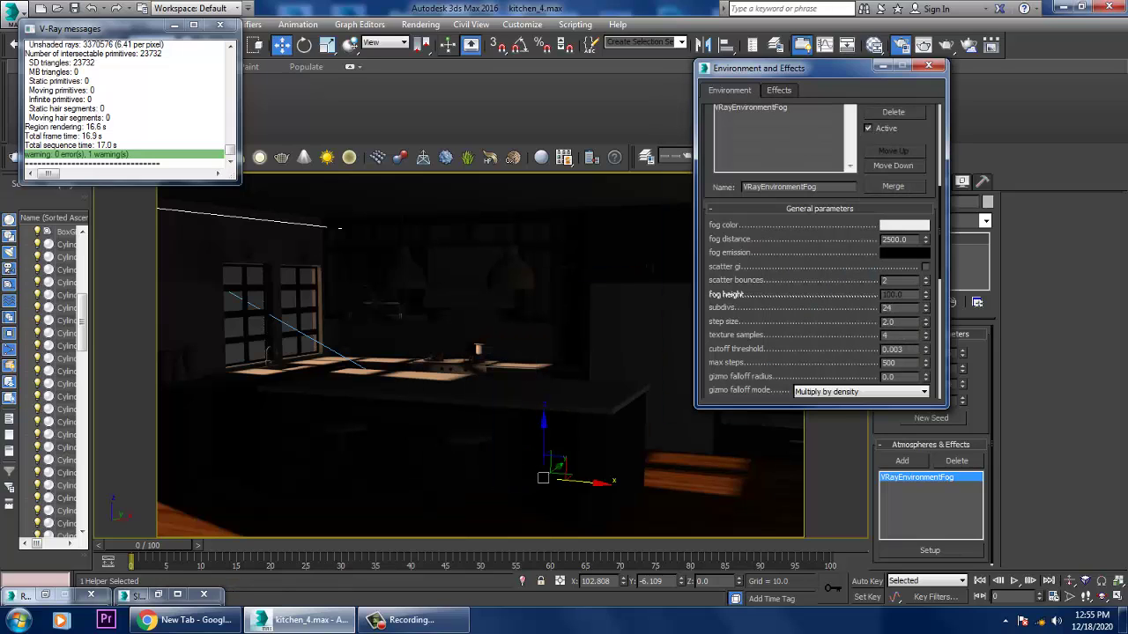
scroll(819, 264, up, 5)
click(752, 222)
scroll(819, 251, down, 10)
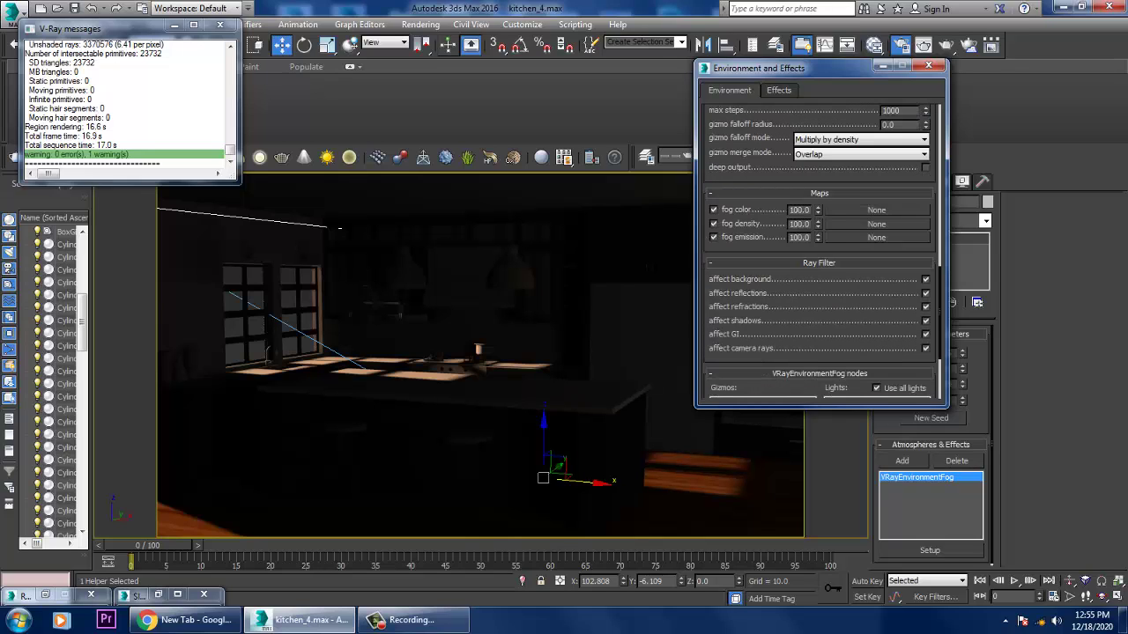
scroll(820, 251, up, 10)
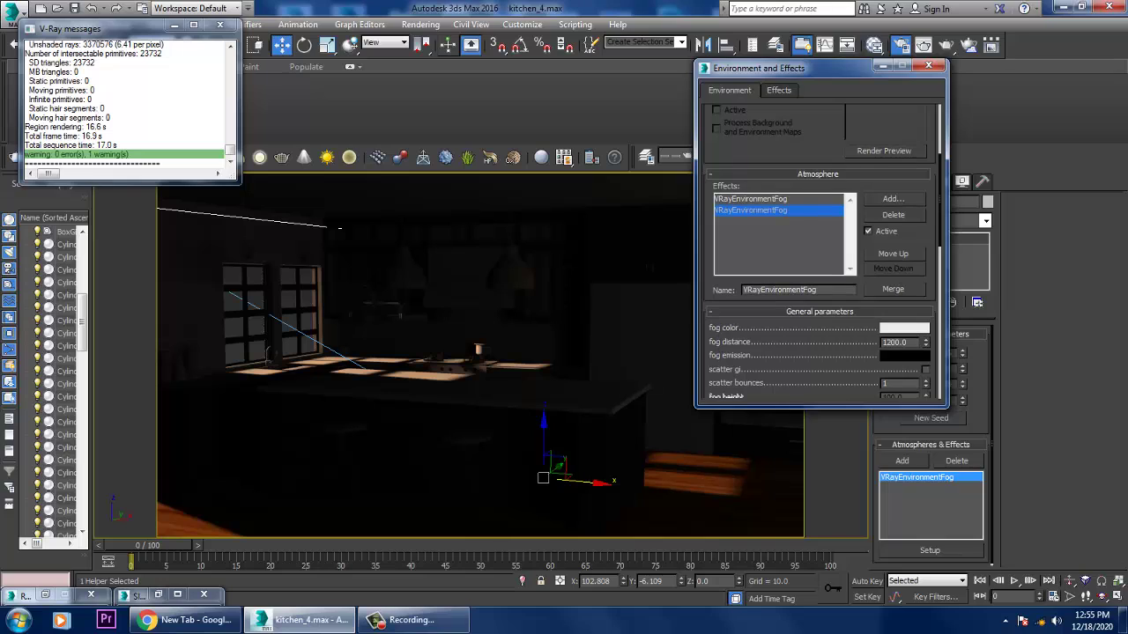
click(752, 199)
scroll(820, 251, down, 10)
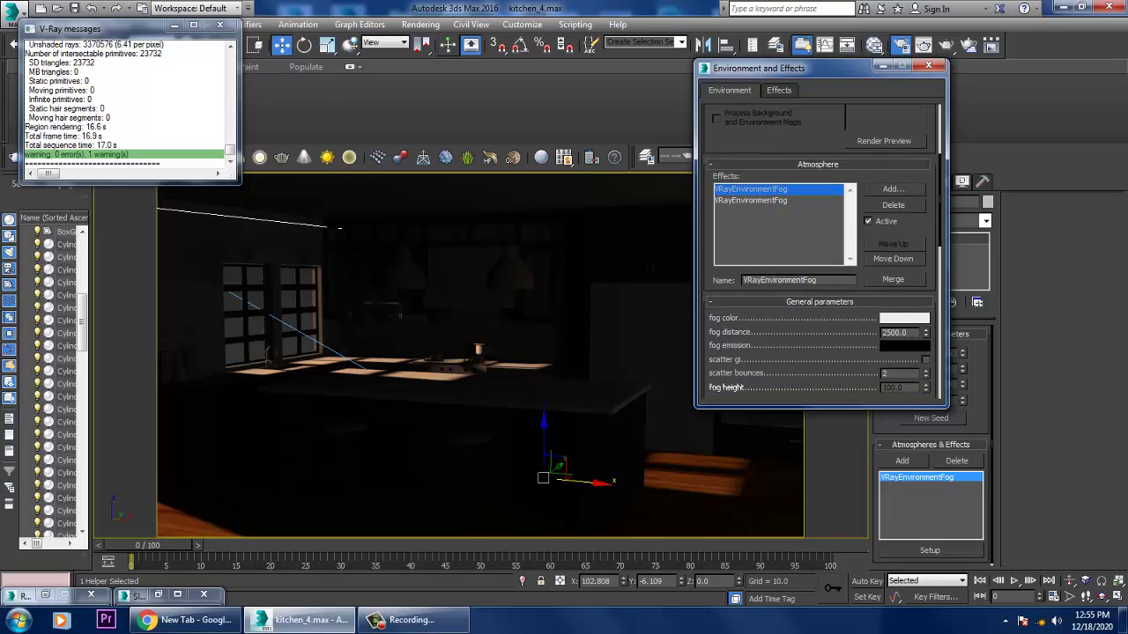
scroll(819, 251, down, 4)
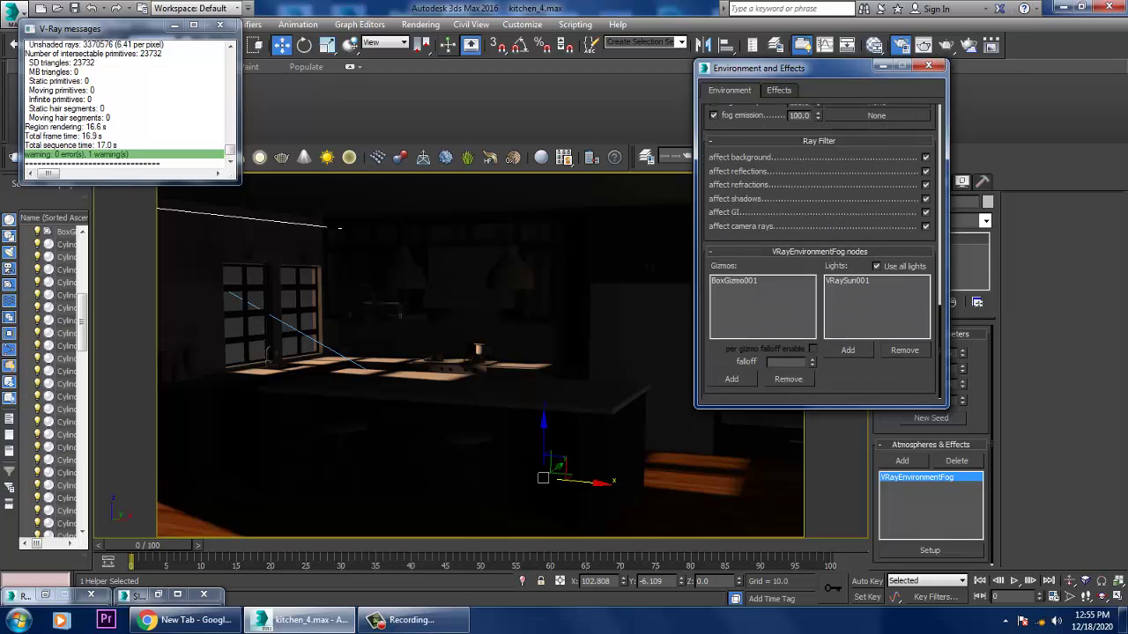
scroll(820, 251, up, 2)
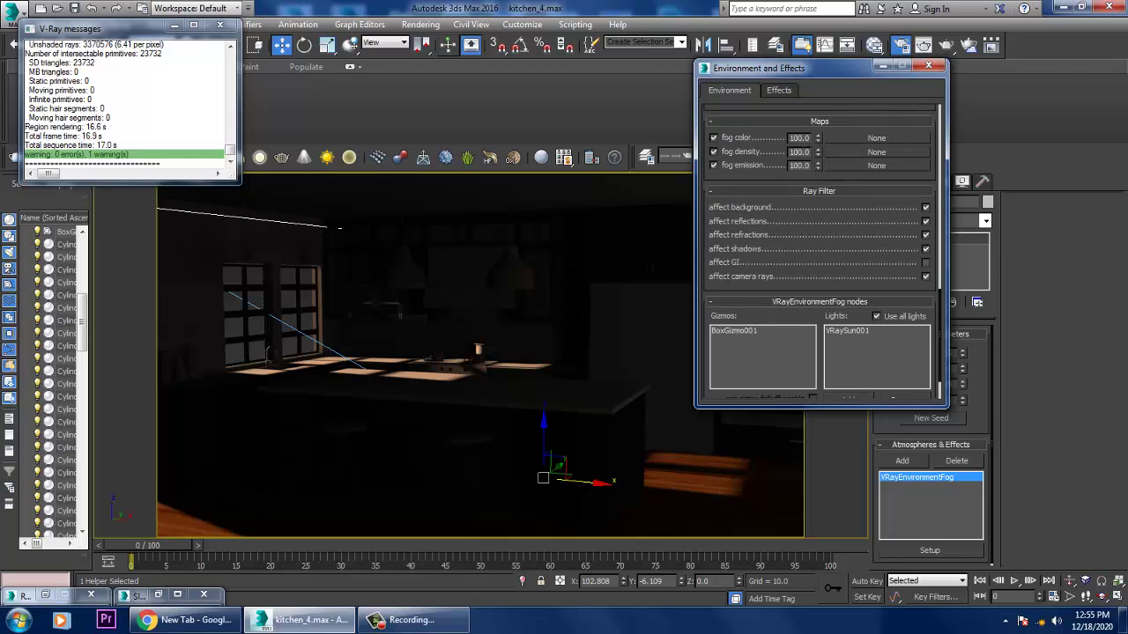
- Test-render the camera view with the first fog no longer affecting GI and close the frame buffer
click(421, 23)
click(432, 43)
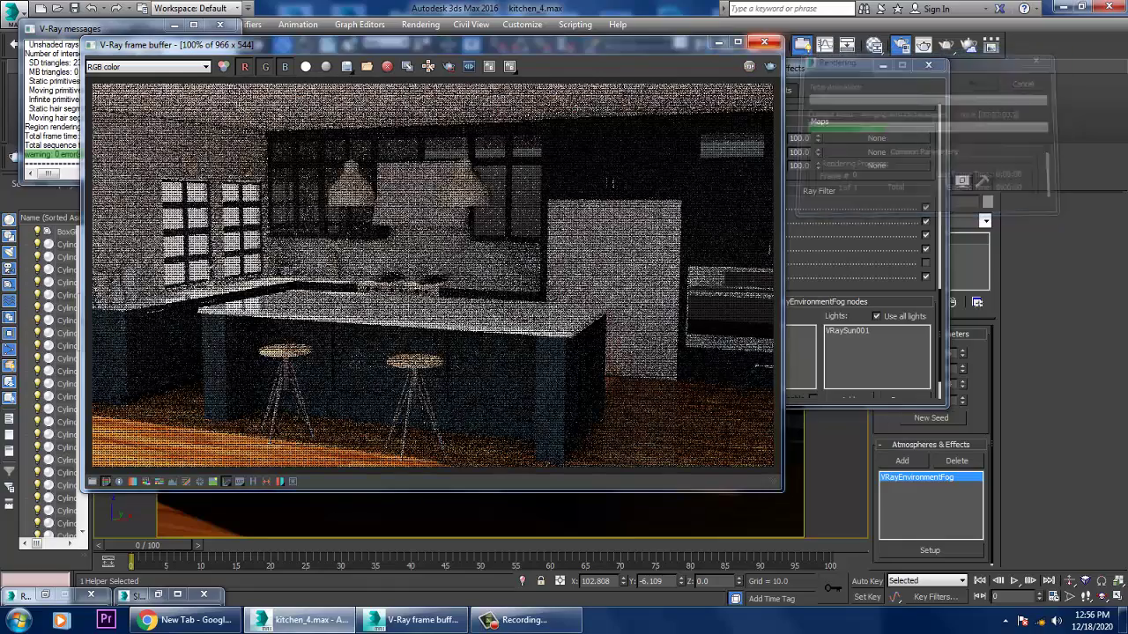
click(764, 42)
- Open the render setup and turn off global illumination
click(420, 23)
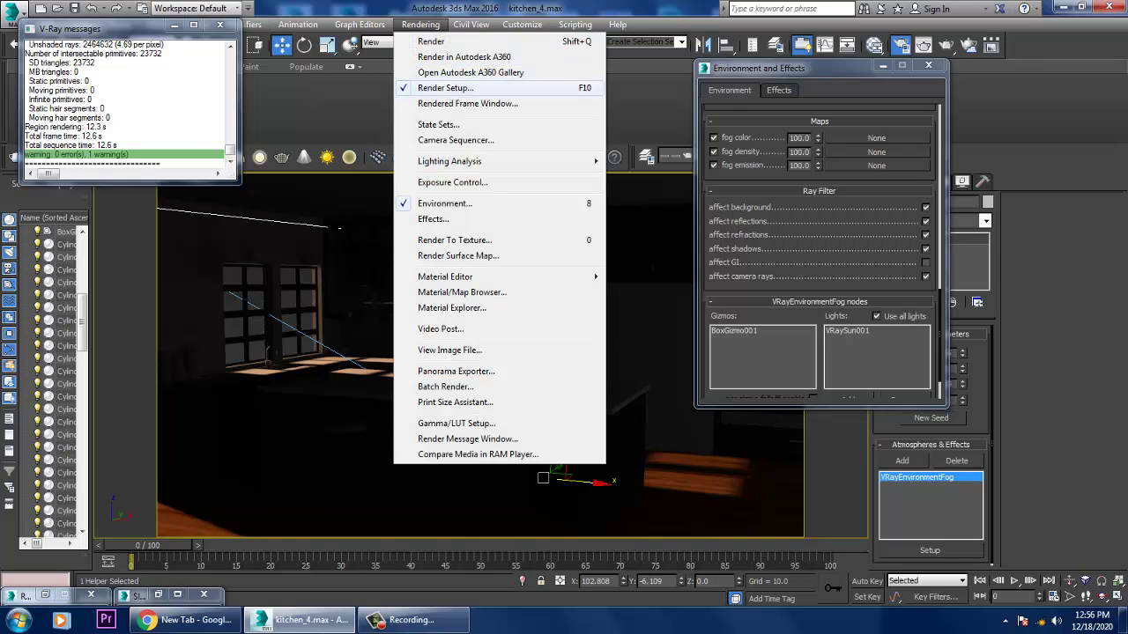
click(446, 88)
click(420, 25)
click(446, 88)
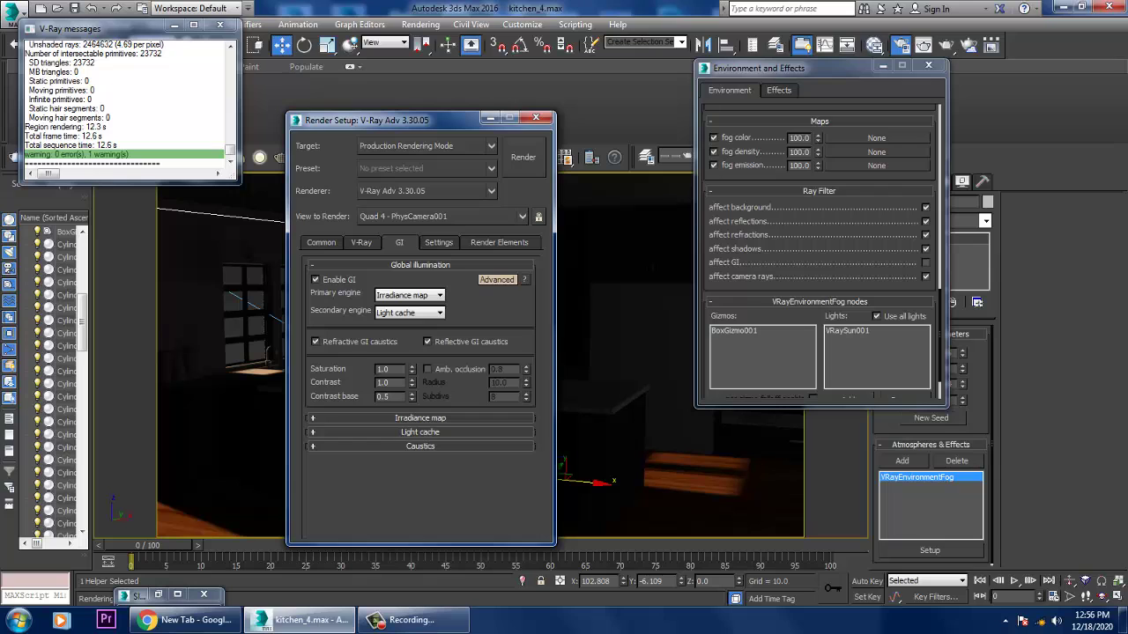
click(316, 280)
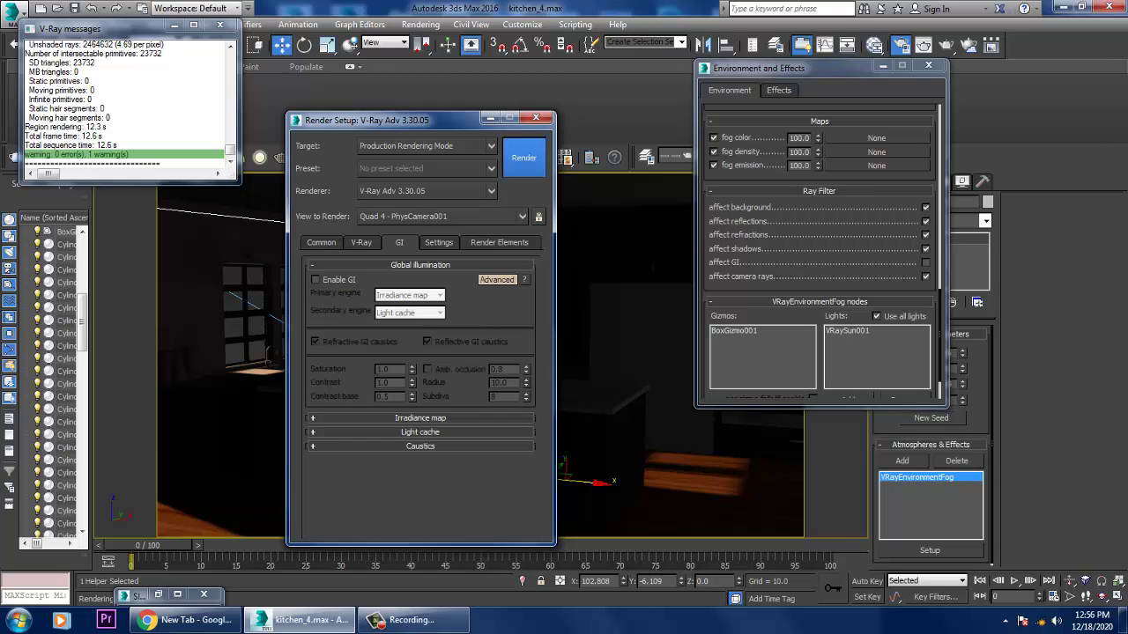
- Test-render the camera view without global illumination, stop it, and minimize the render setup with GI re-enabled
click(523, 157)
key(shift+q)
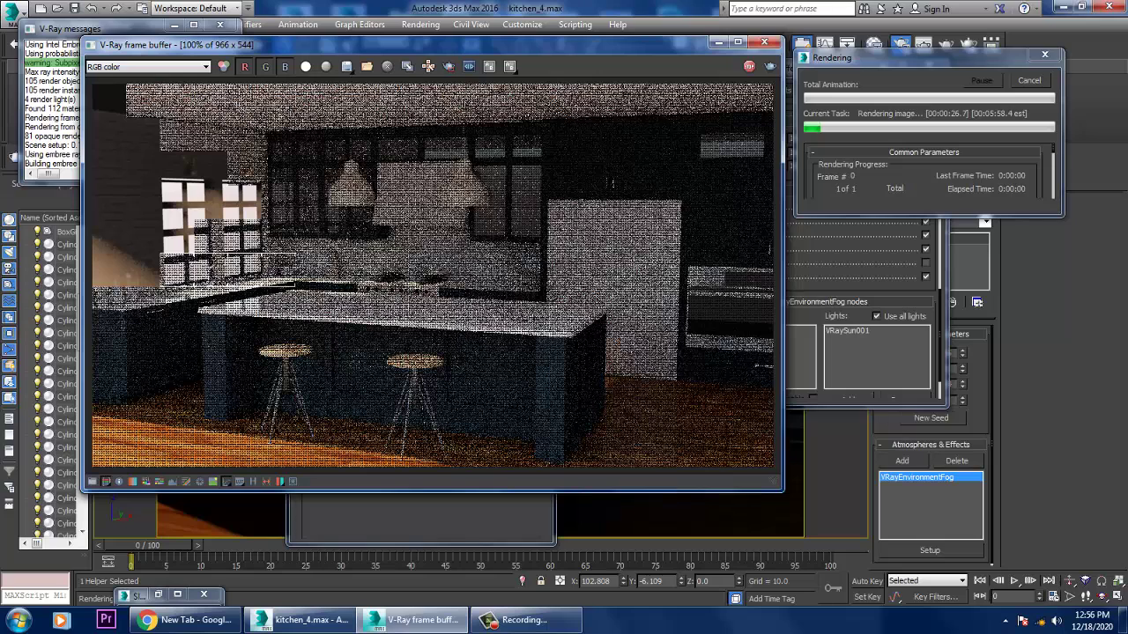
key(Escape)
click(764, 42)
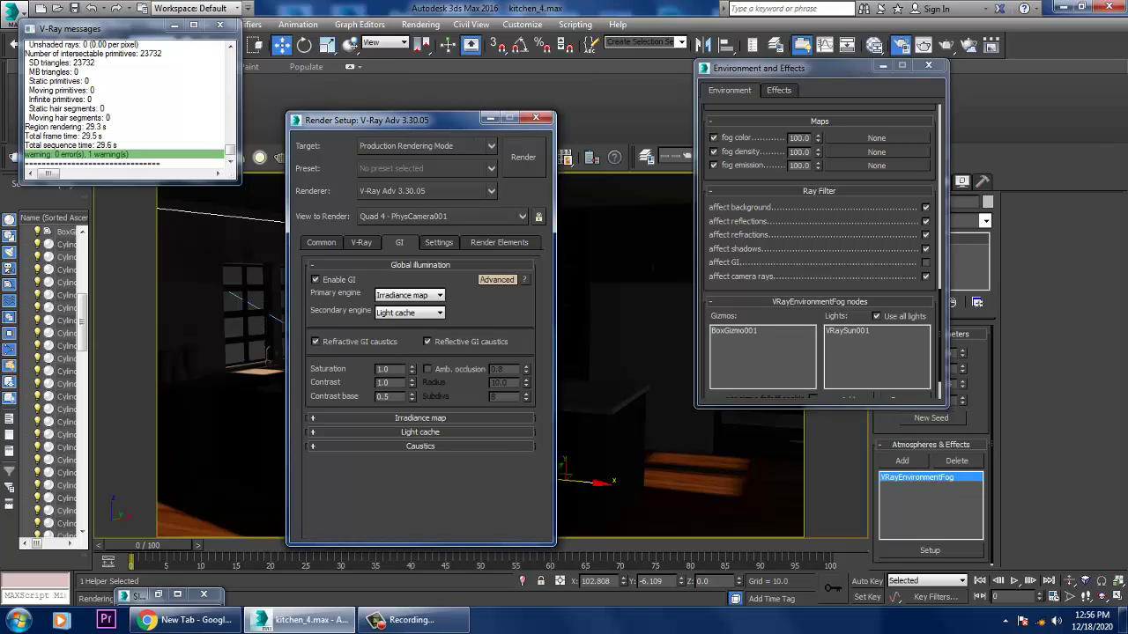
click(491, 118)
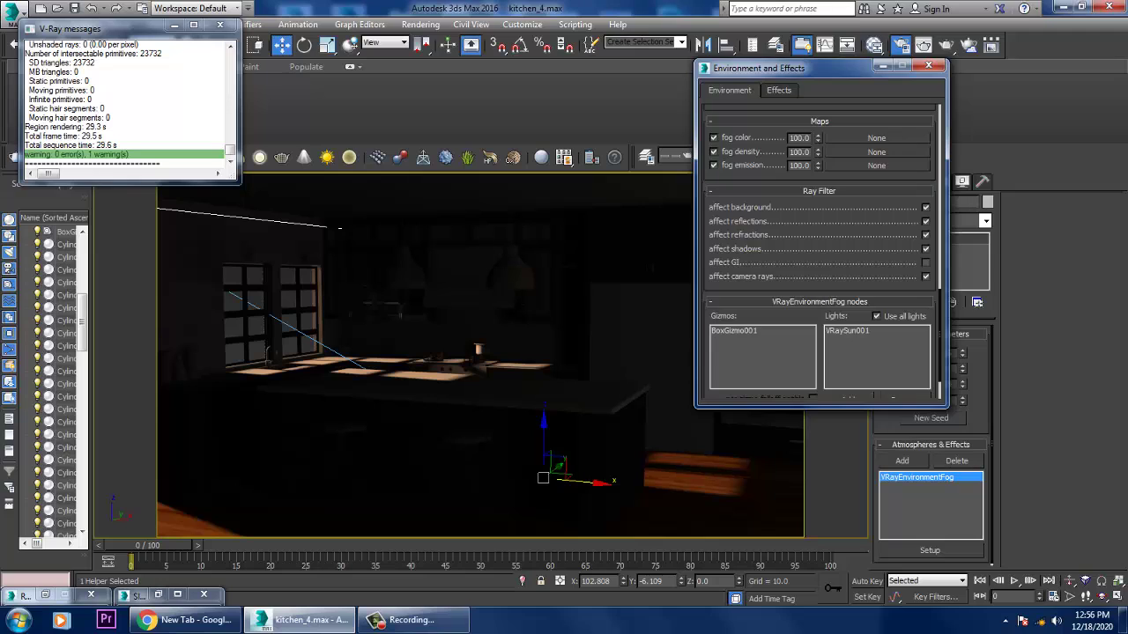
- Compare the two environment fogs' parameters and lower the first fog's distance to 1750
scroll(819, 251, up, 5)
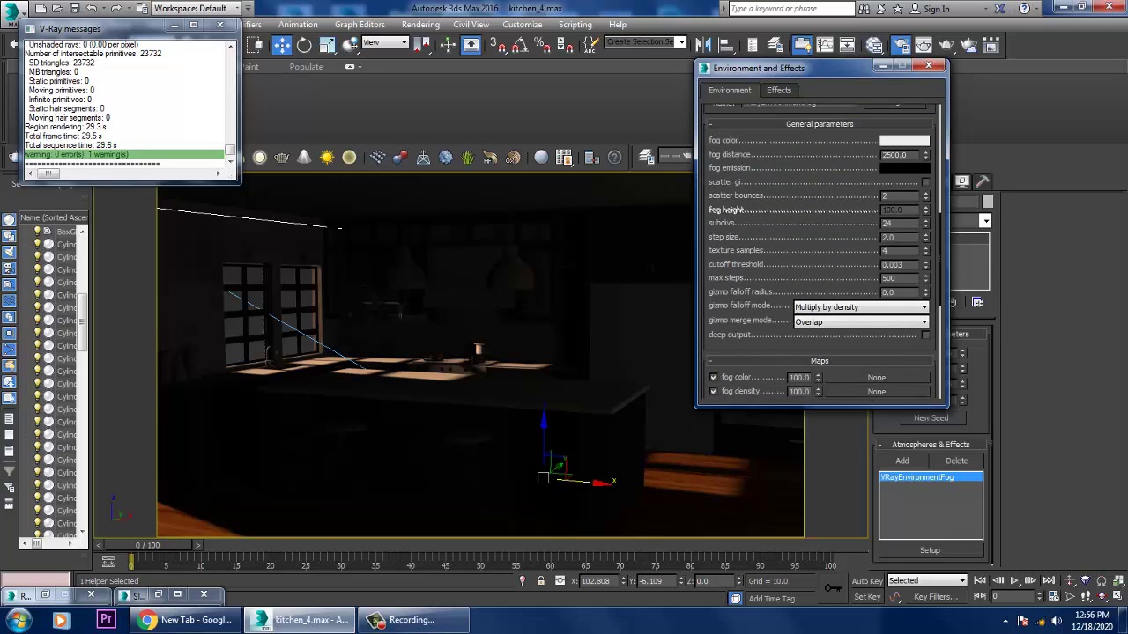
scroll(820, 251, up, 3)
click(751, 120)
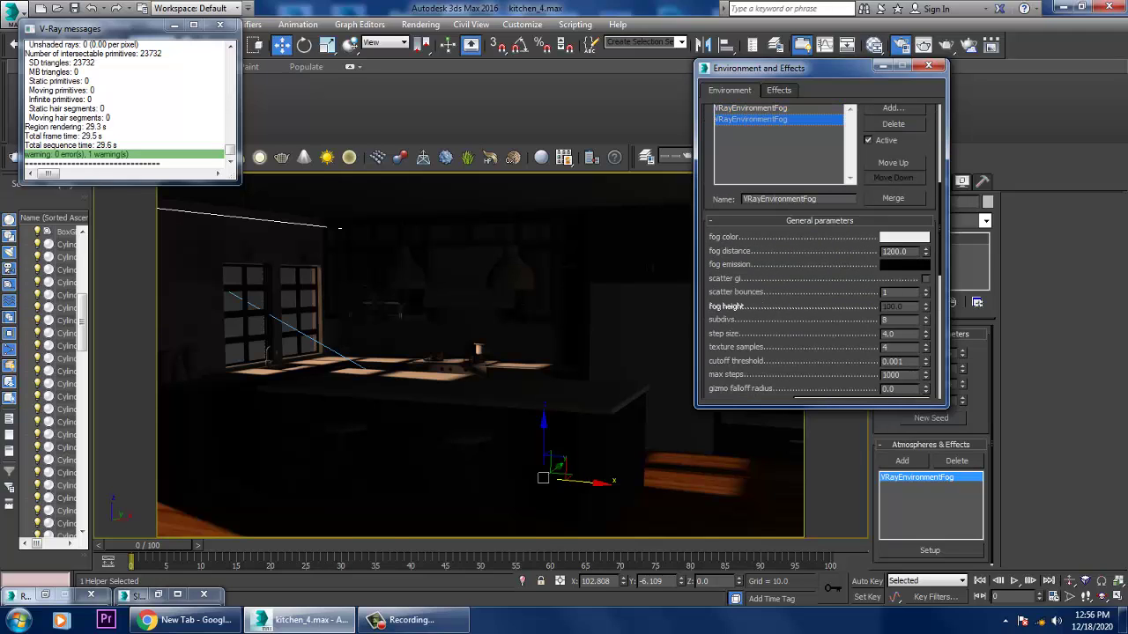
click(751, 108)
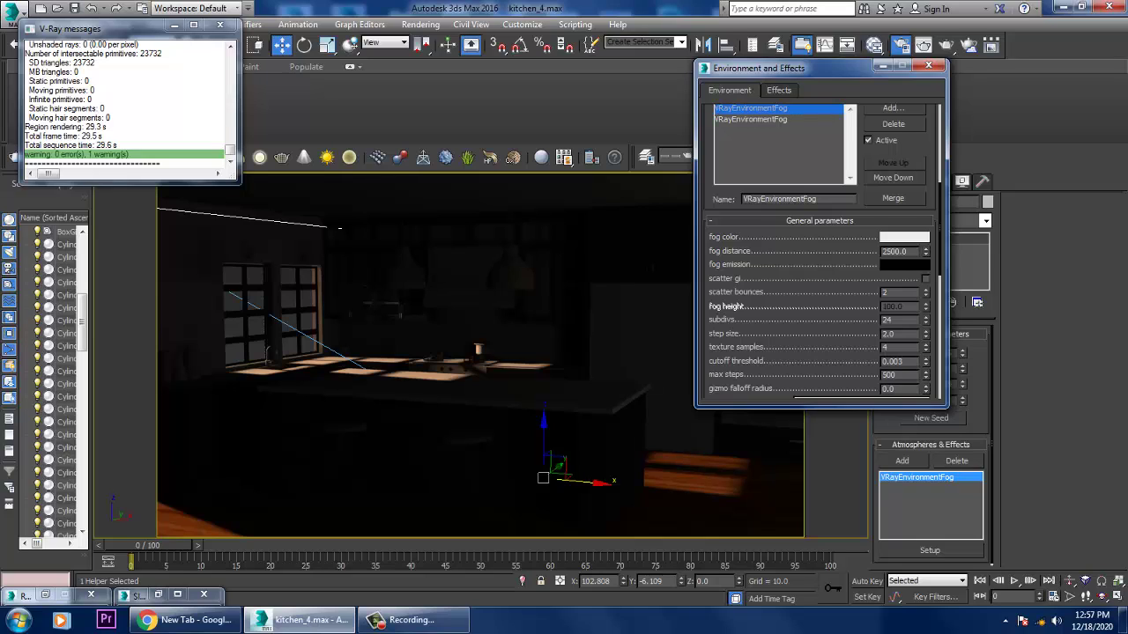
scroll(820, 251, up, 2)
drag(925, 271, 925, 286)
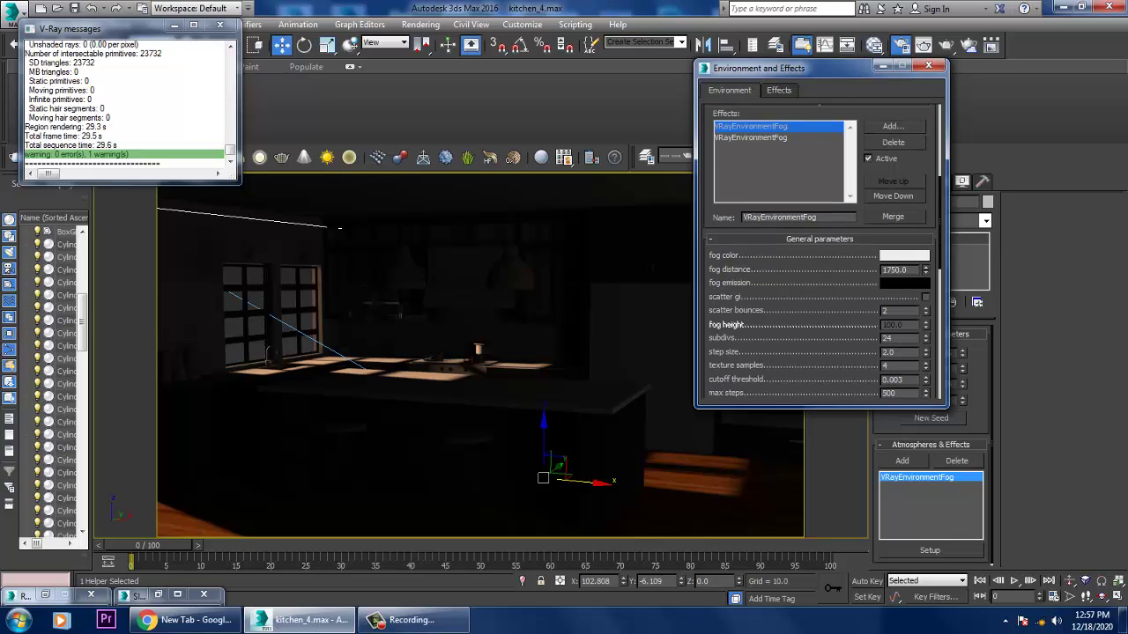
- Check the second fog's parameters, then test-render the camera view with both fogs and close the frame buffer
click(751, 137)
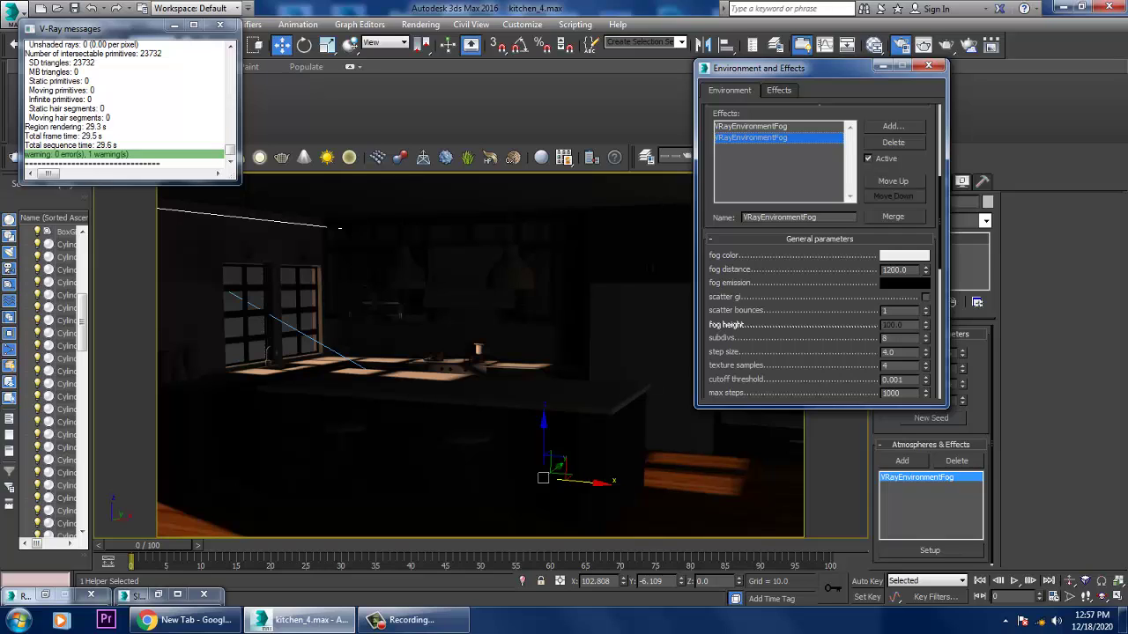
click(883, 66)
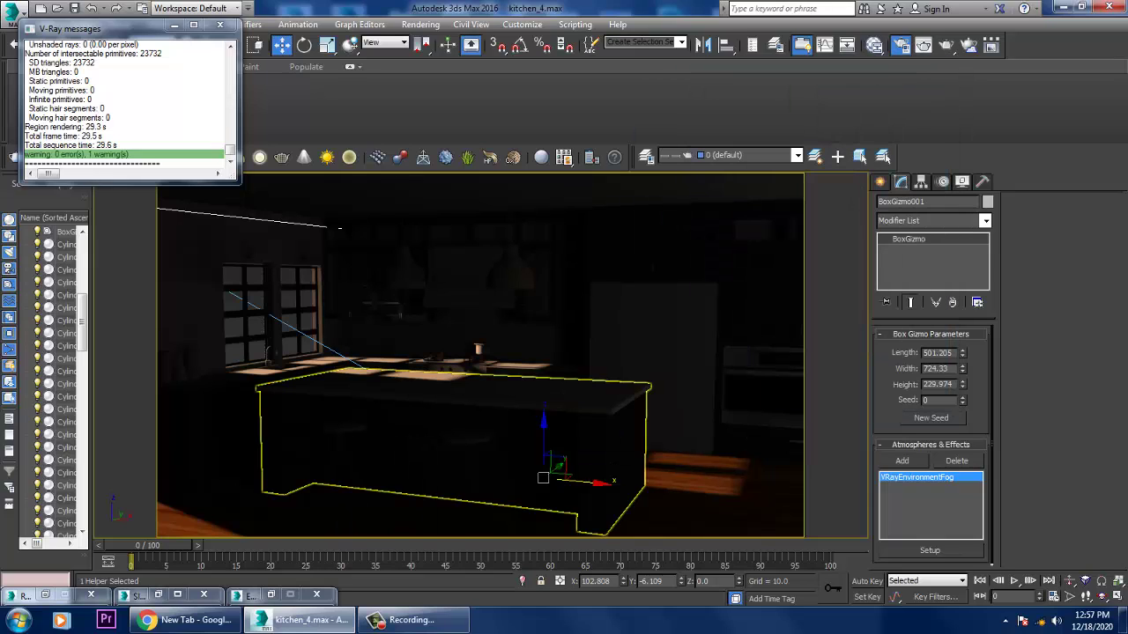
click(420, 24)
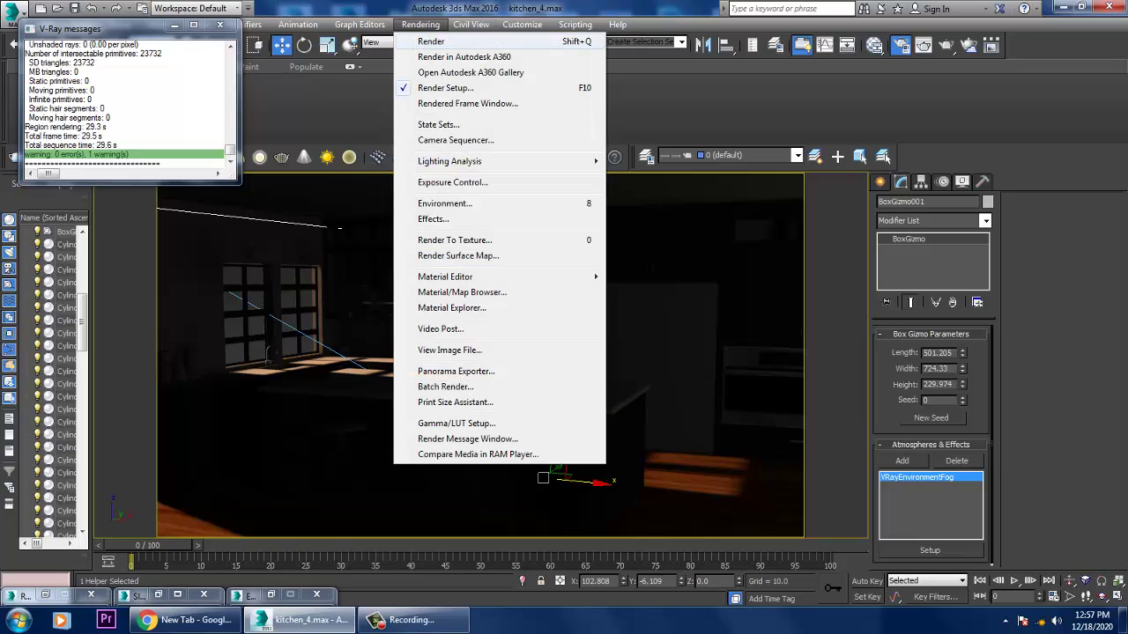
click(423, 42)
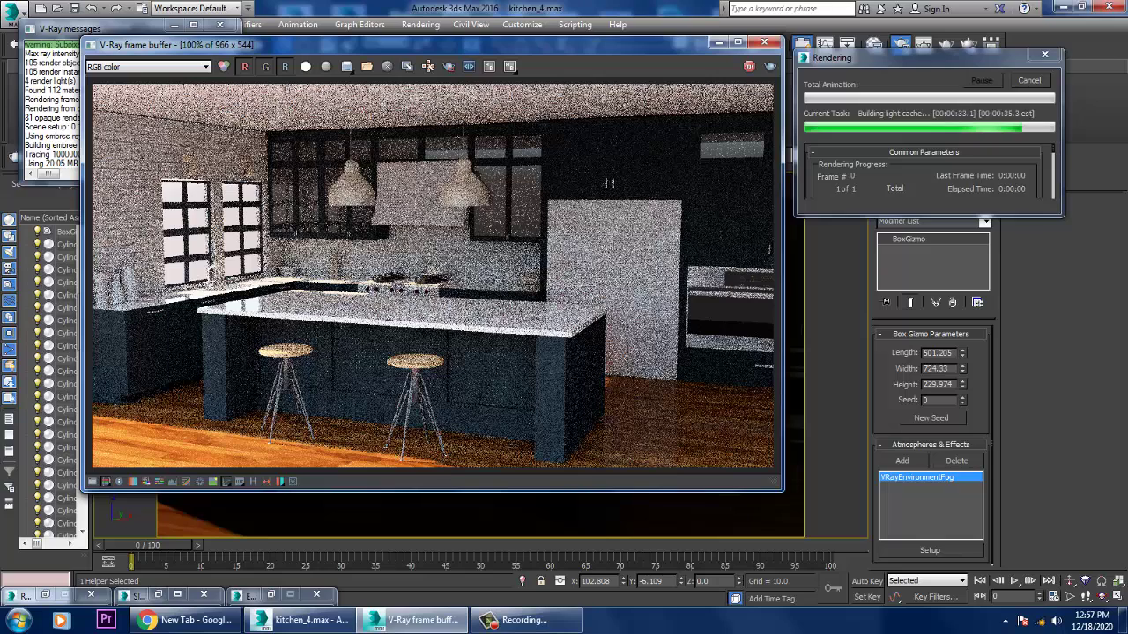
click(758, 45)
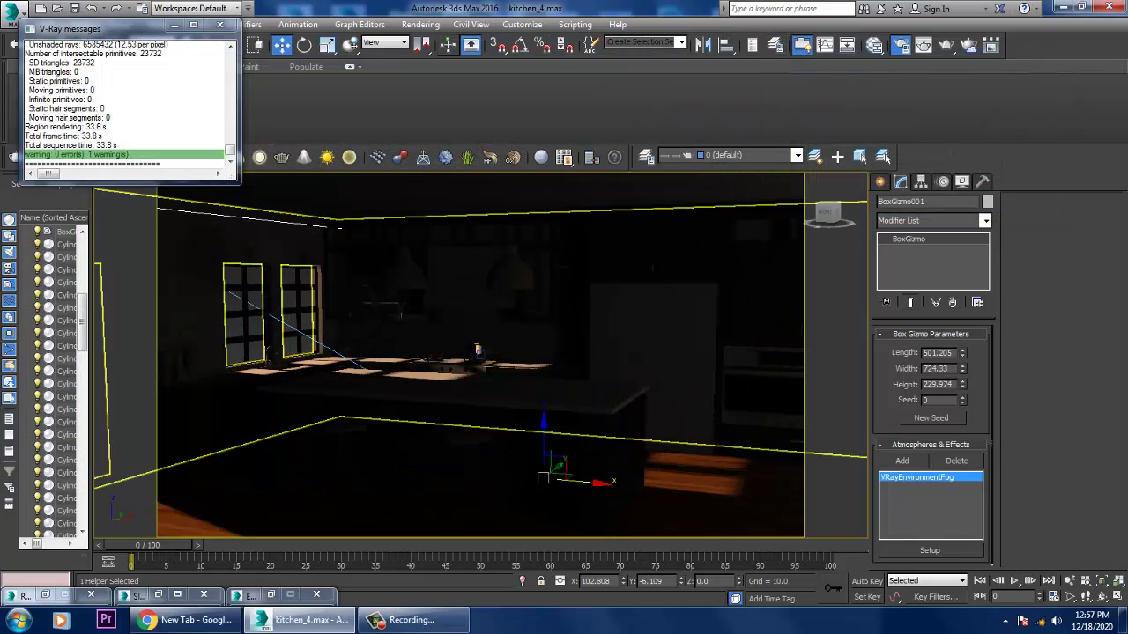
- Close the V-Ray messages and select the VRayLight001 plane light standing outside the kitchen in the perspective view
scroll(480, 355, down, 8)
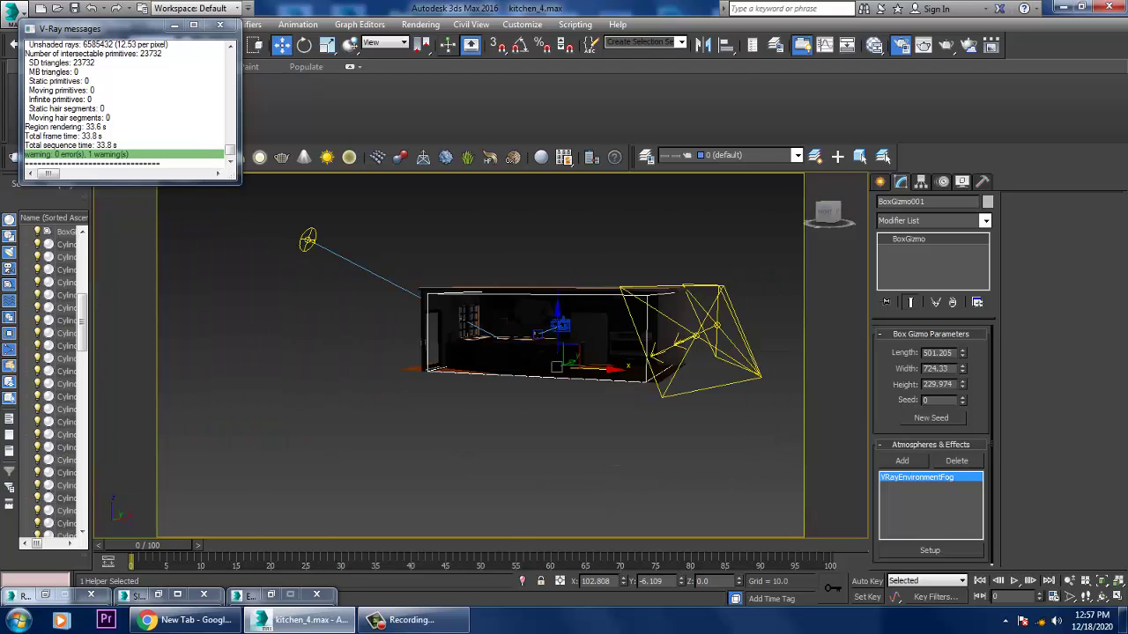
click(219, 24)
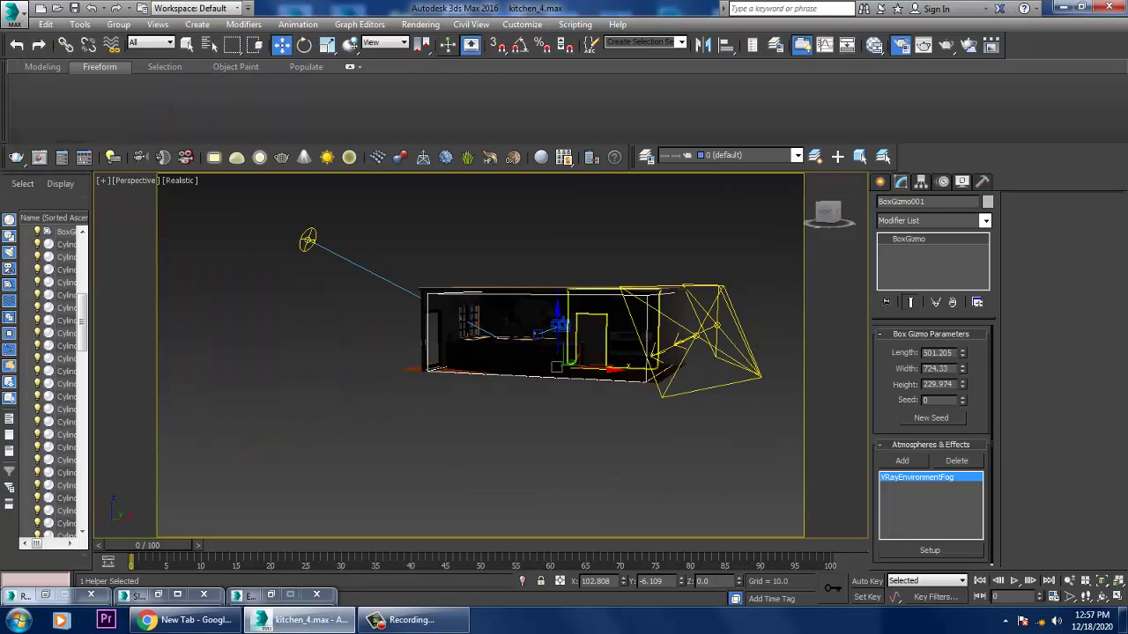
alt+middle_drag(529, 233, 321, 304)
click(574, 347)
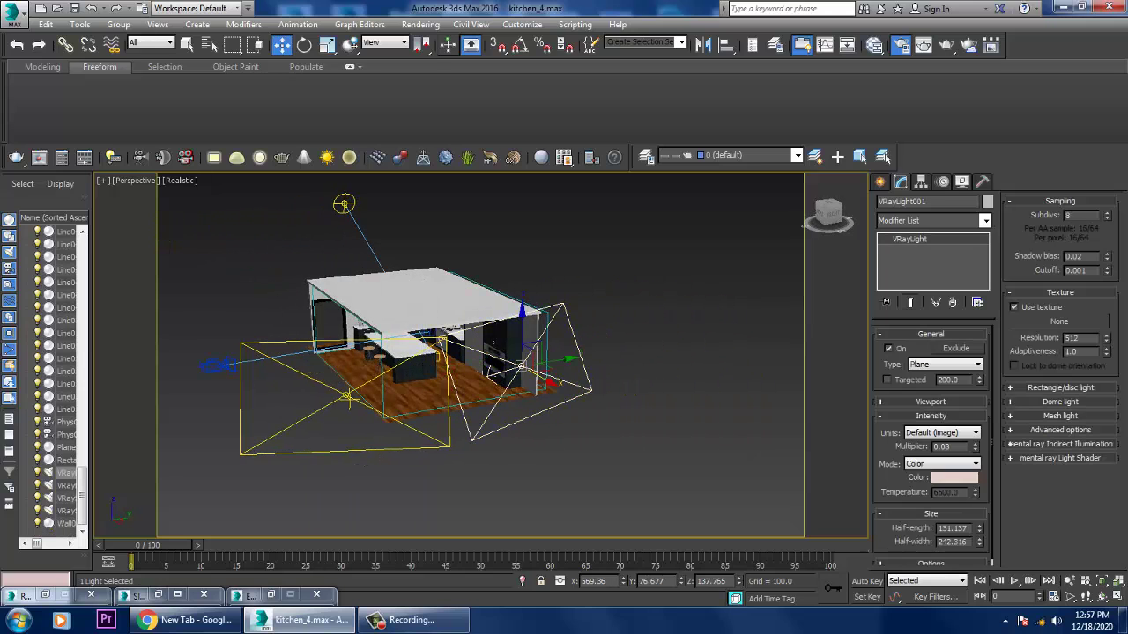
alt+middle_drag(574, 347, 617, 345)
alt+middle_drag(525, 364, 526, 362)
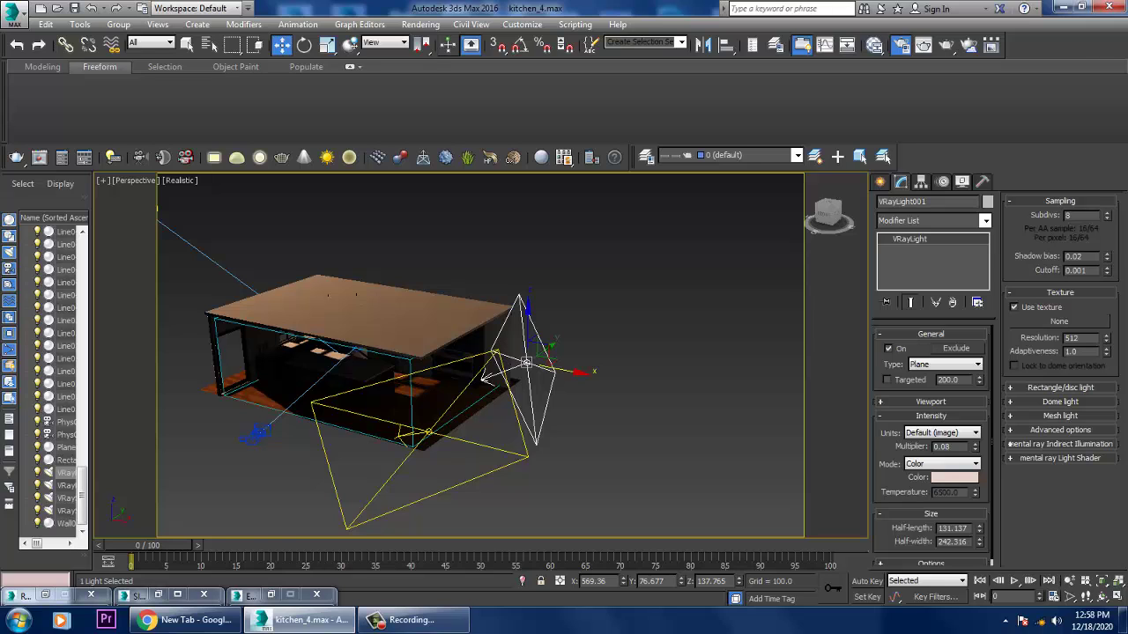
- Open the material editor and switch it to the Compact Material Editor
click(873, 45)
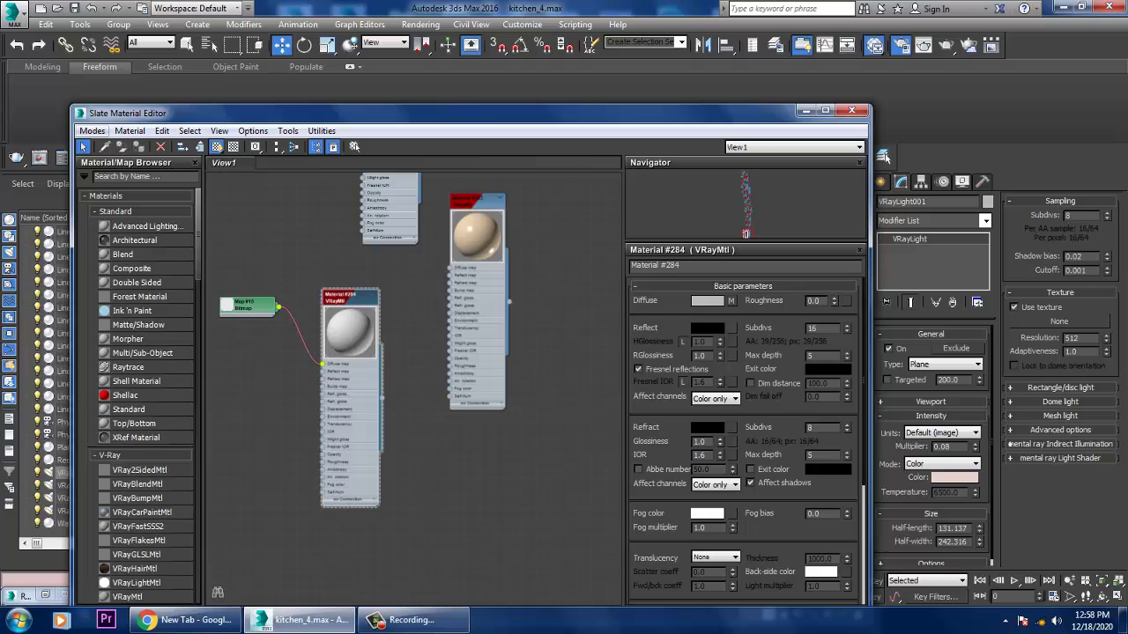
click(91, 130)
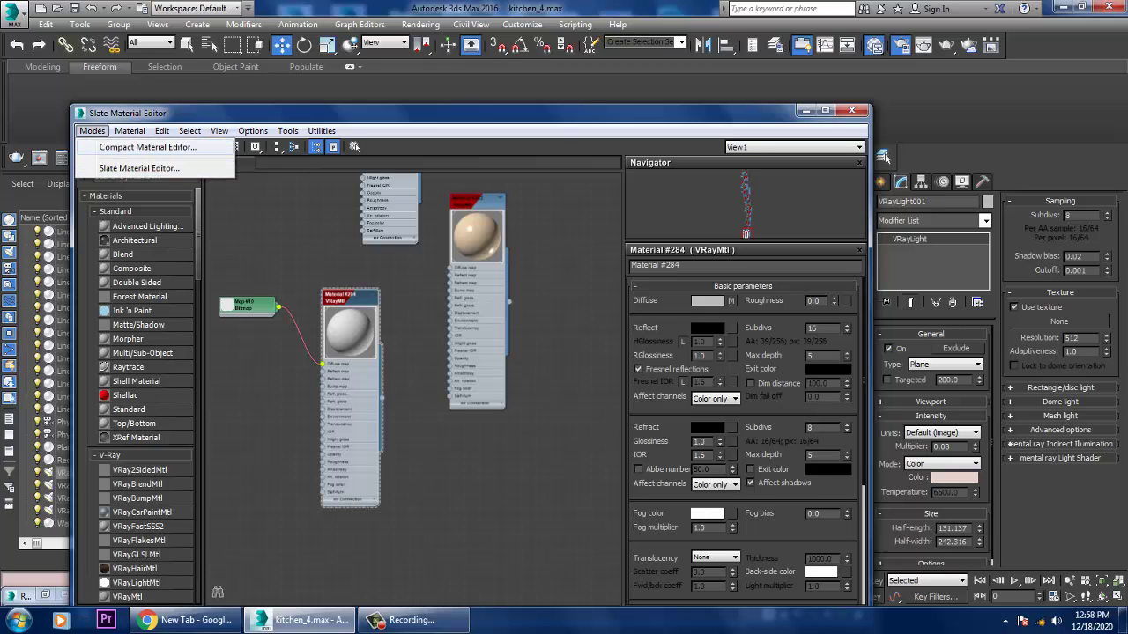
click(147, 147)
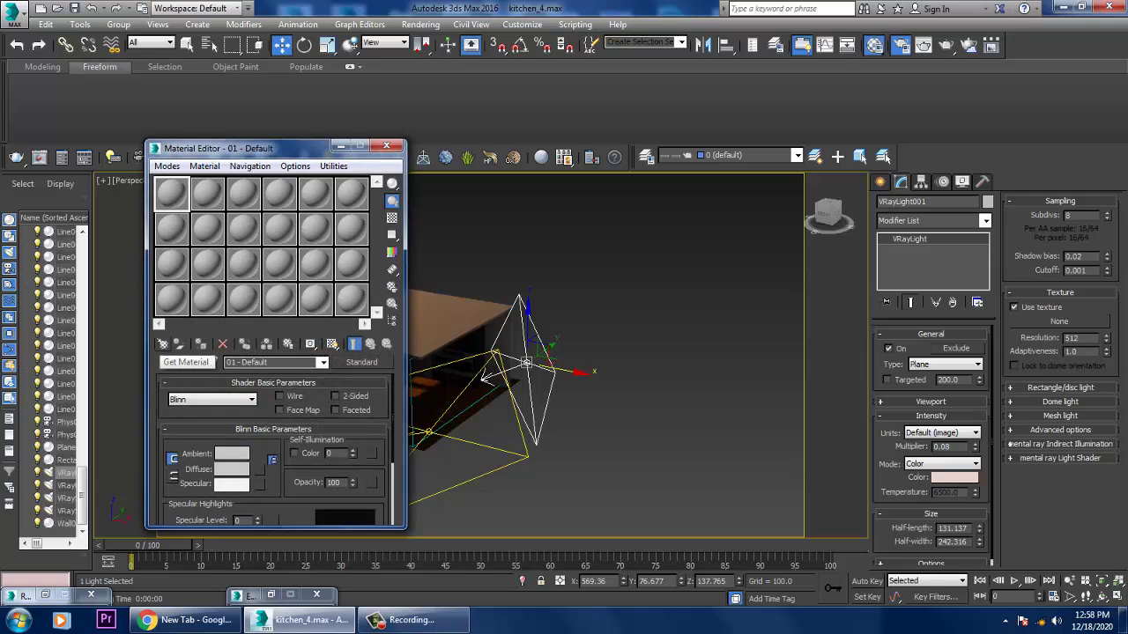
- Load a VRayHDRI map into the first sample slot of the material editor
click(163, 344)
scroll(851, 497, down, 5)
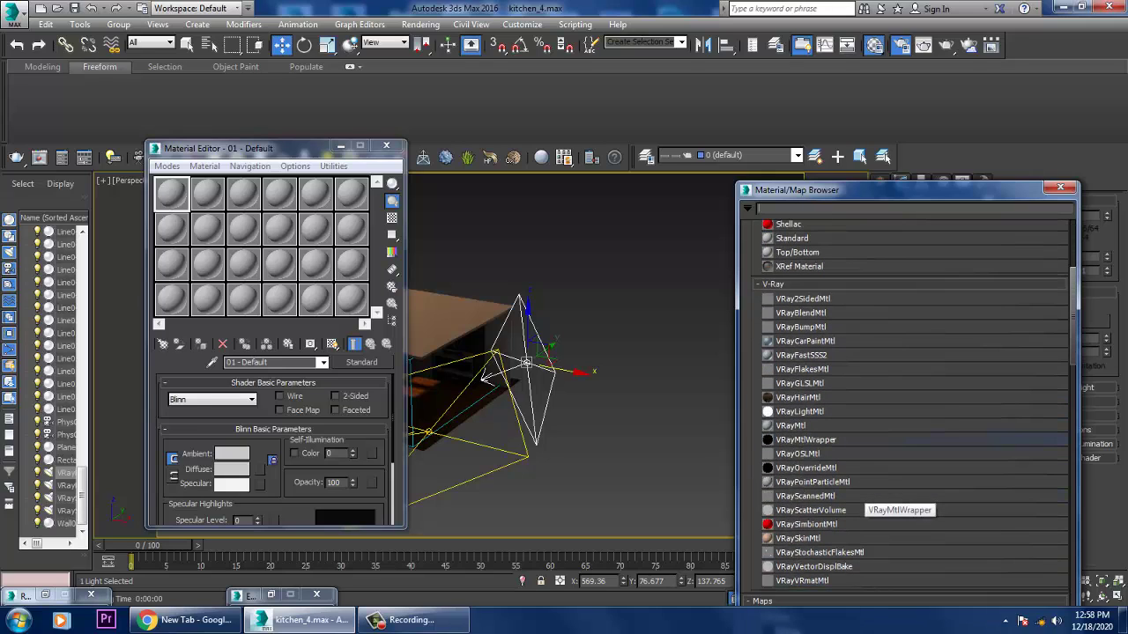
scroll(850, 497, down, 2)
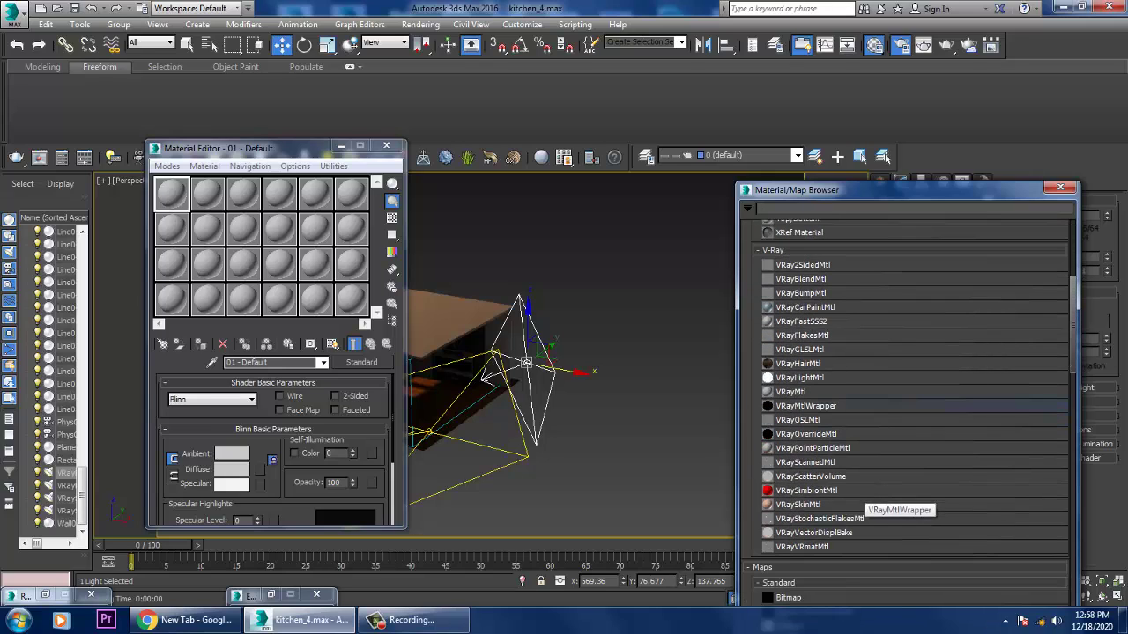
scroll(850, 498, down, 10)
scroll(850, 475, down, 10)
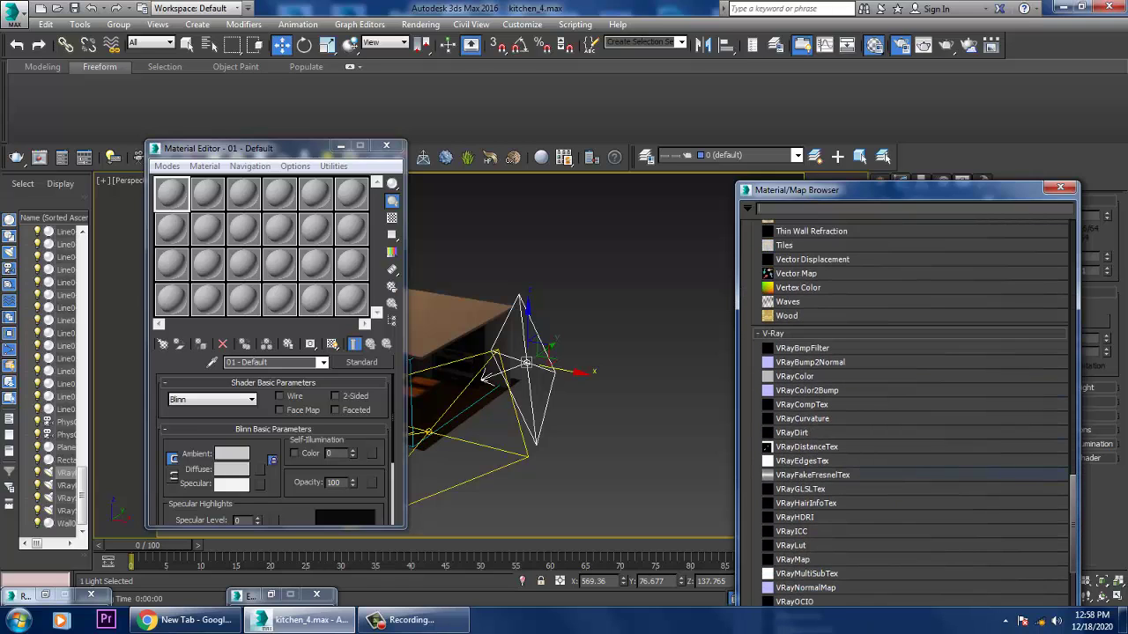
double_click(795, 517)
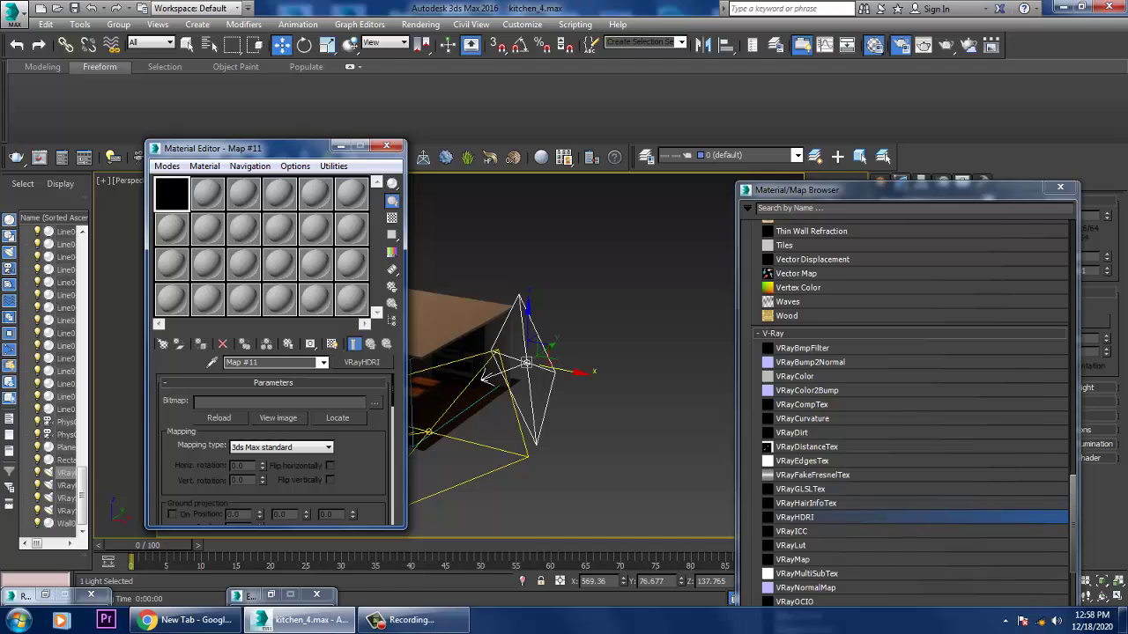
- Assign hdri.jpg from the Desktop as the VRayHDRI bitmap and set its mapping type to Spherical
click(374, 403)
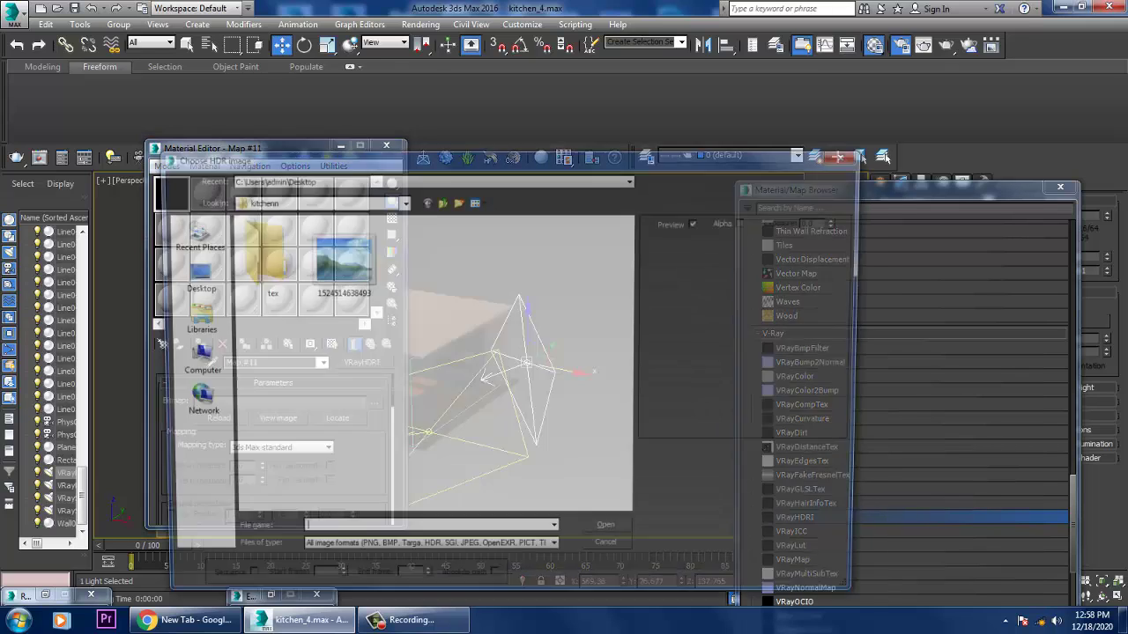
click(191, 278)
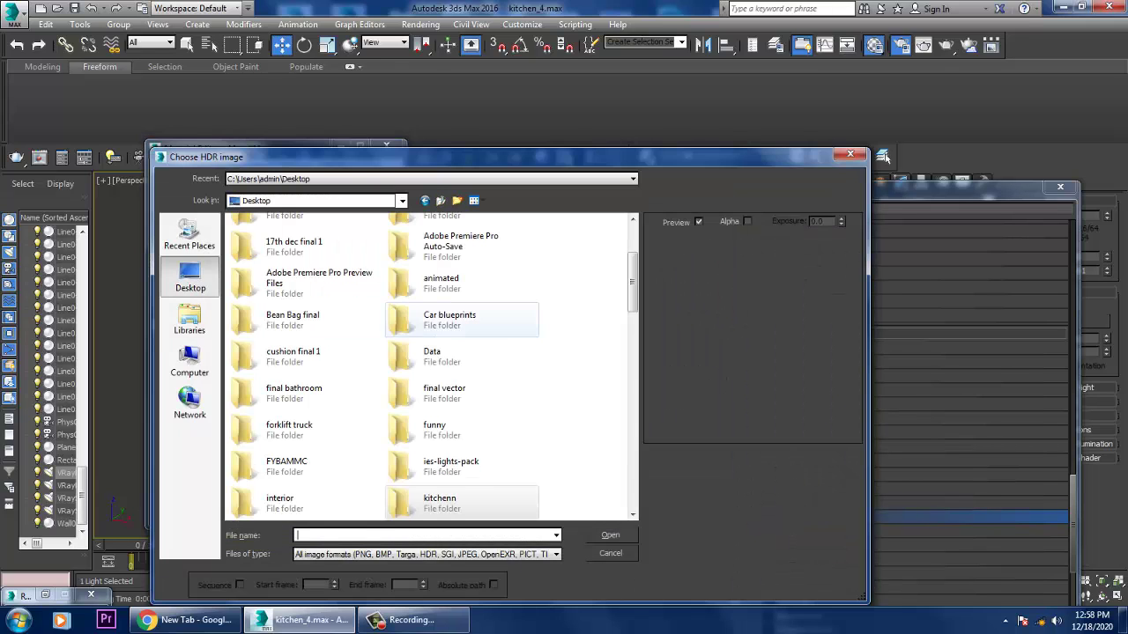
text(hdri)
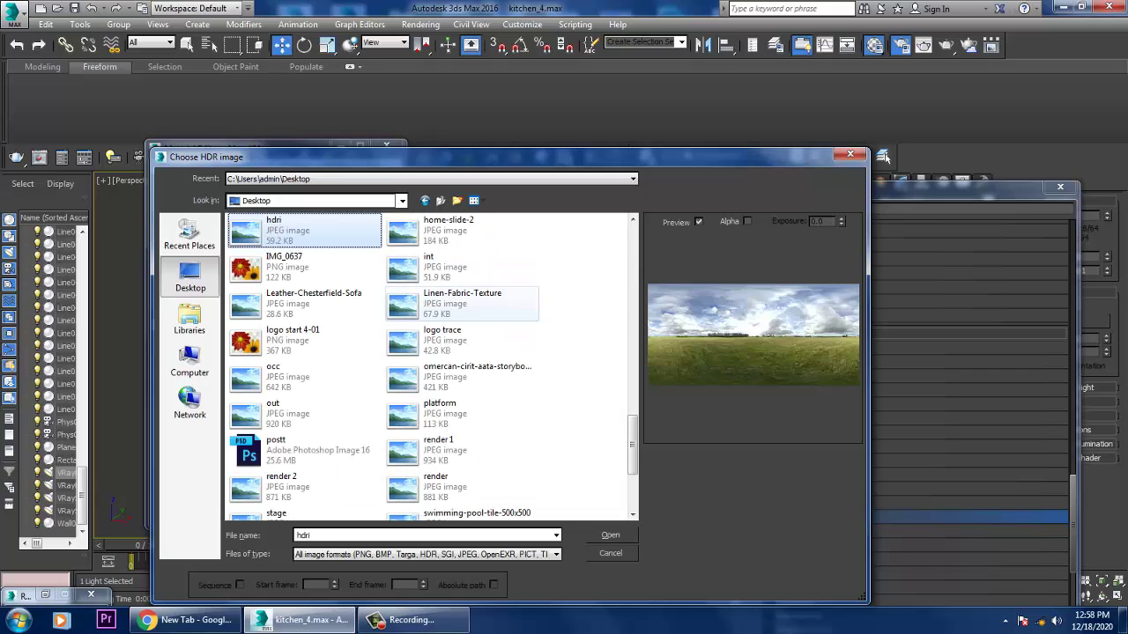
double_click(291, 238)
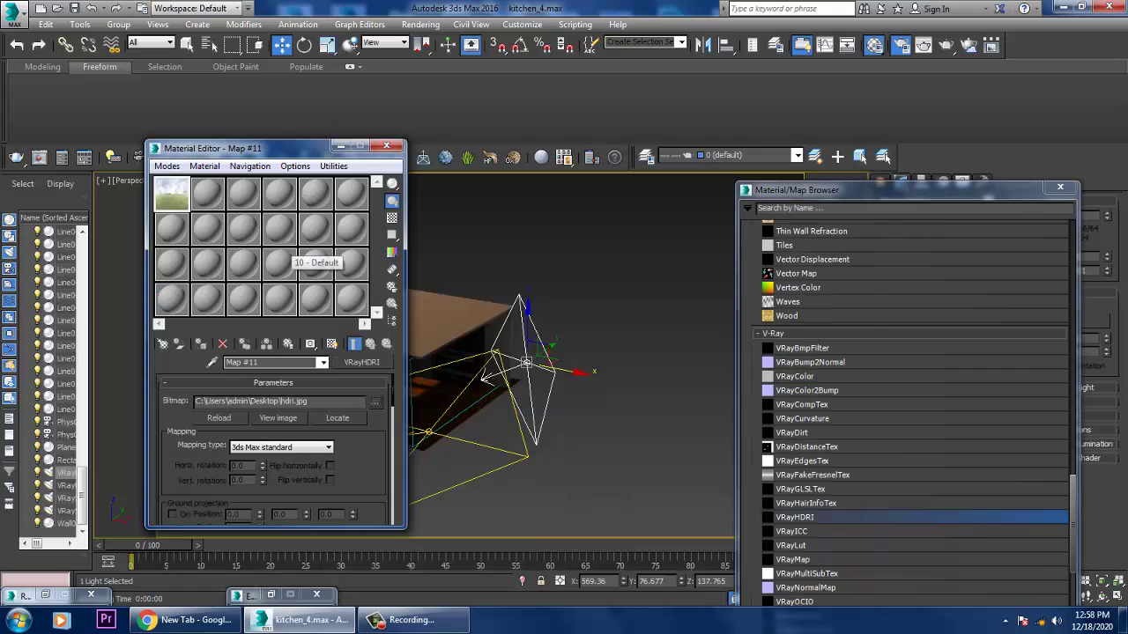
click(280, 447)
click(265, 491)
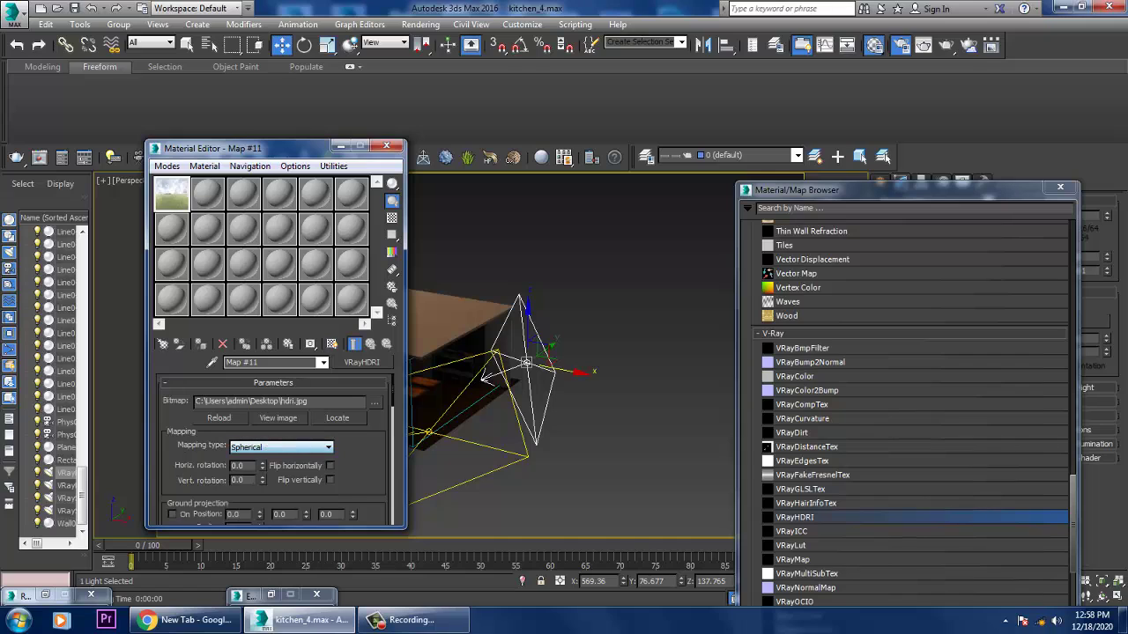
click(1060, 187)
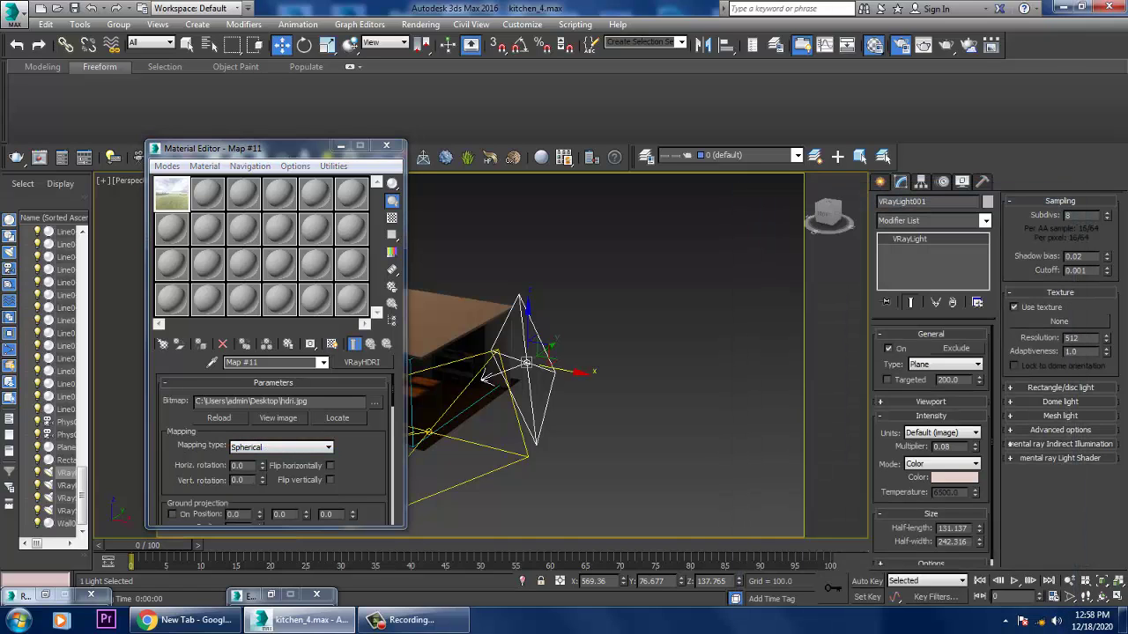
- Assign the VRayHDRI map as an instance to the texture of the selected V-Ray plane light
scroll(934, 441, down, 1)
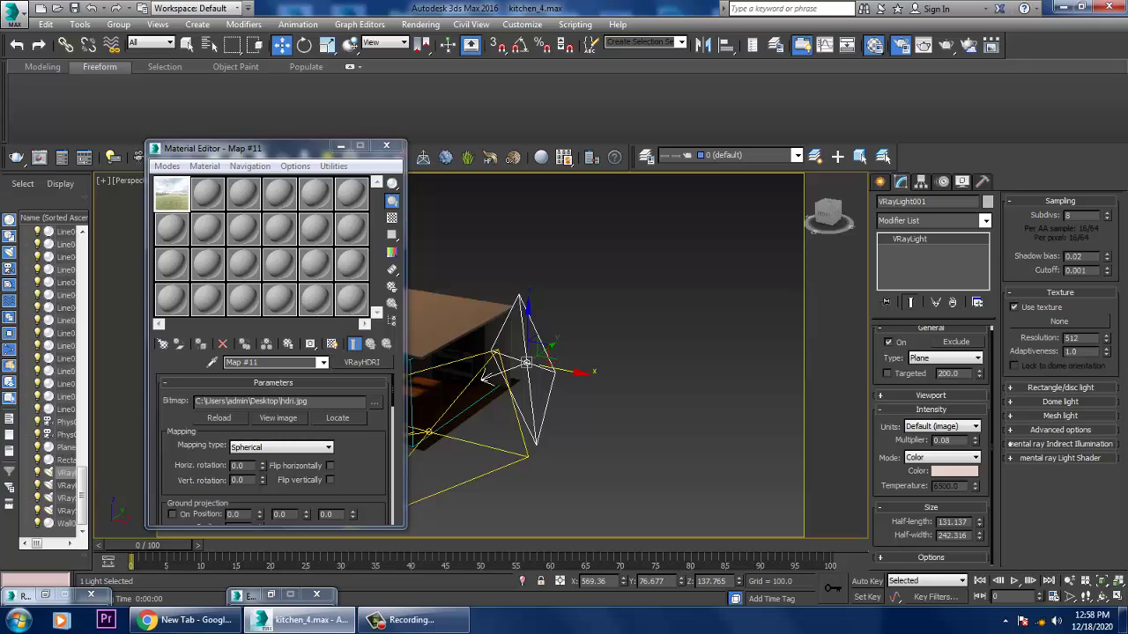
click(172, 193)
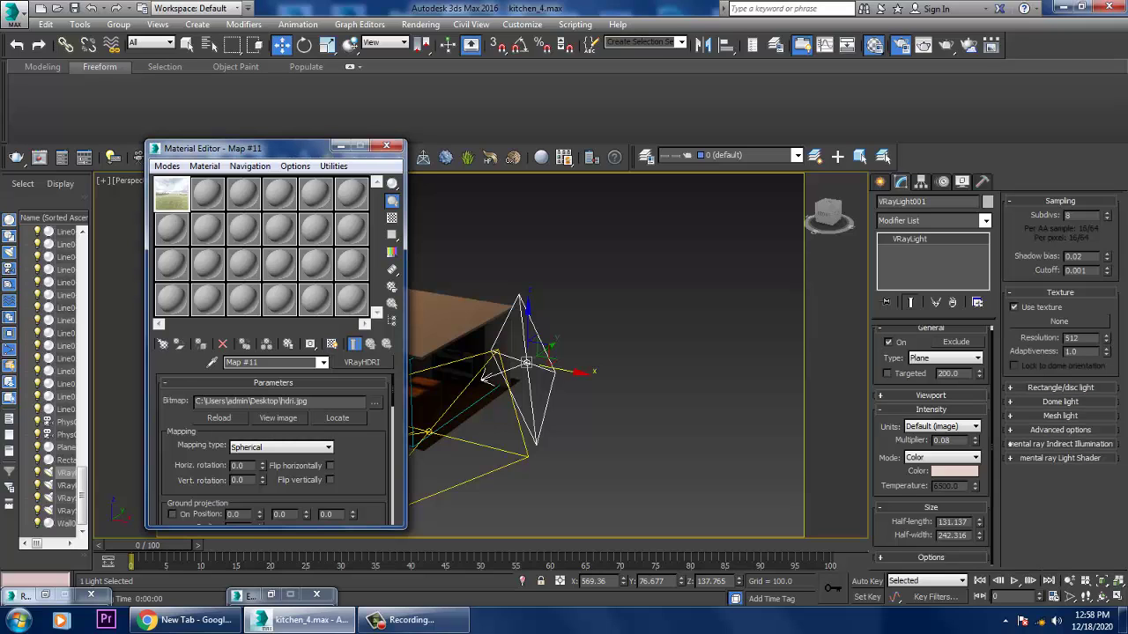
drag(172, 194, 1059, 322)
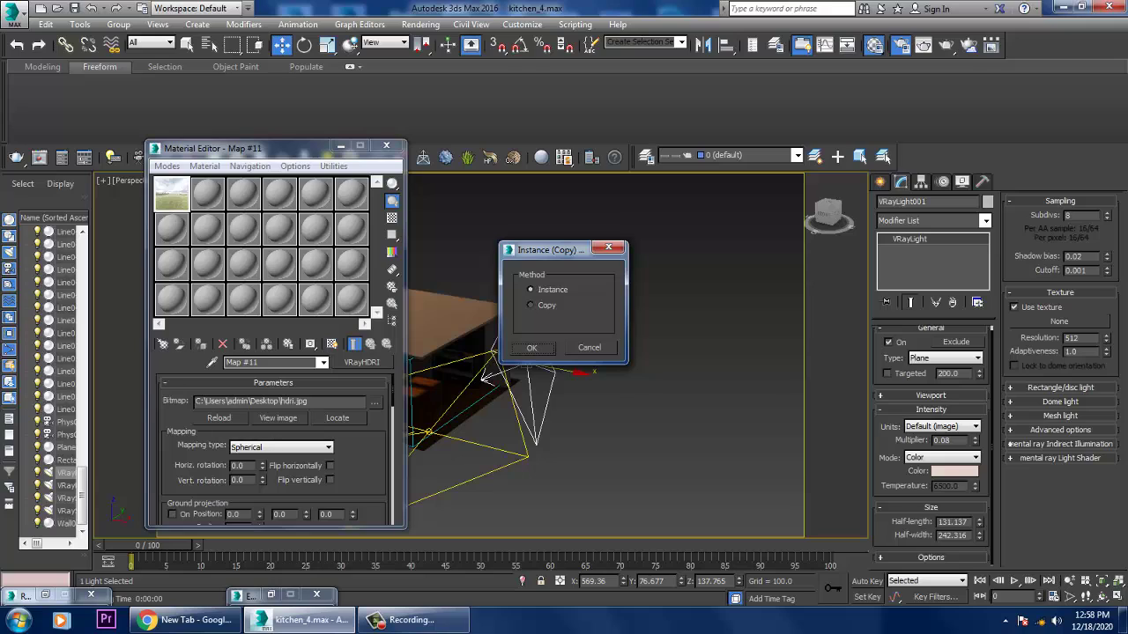
key(Return)
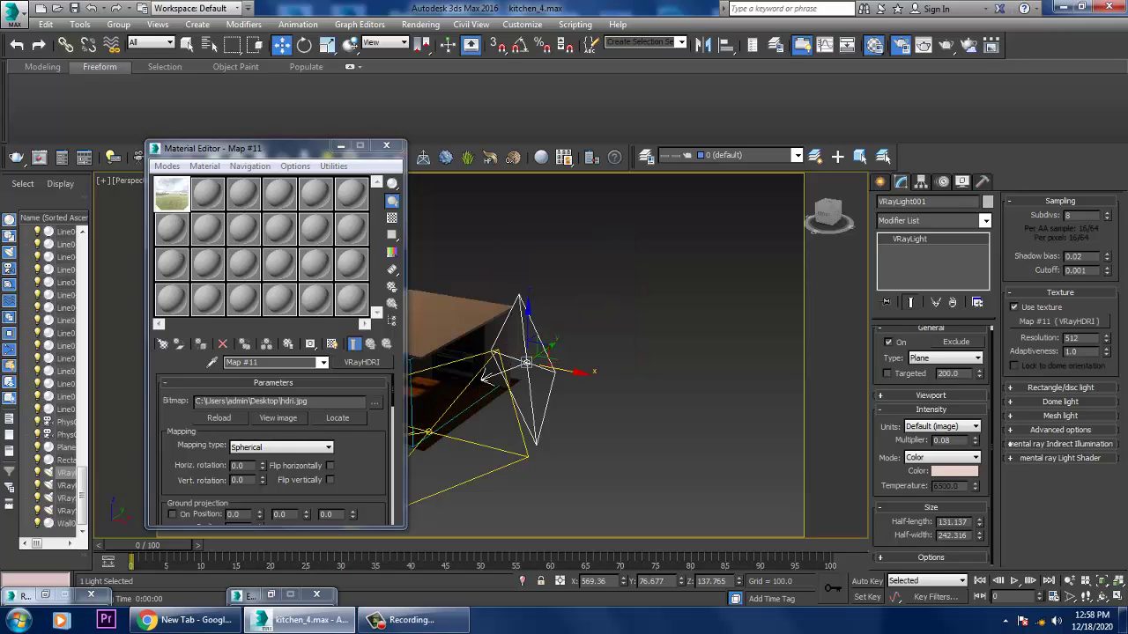
- Replace the VRaySky environment map with an instance of the light's VRayHDRI map and minimize the environment settings
key(8)
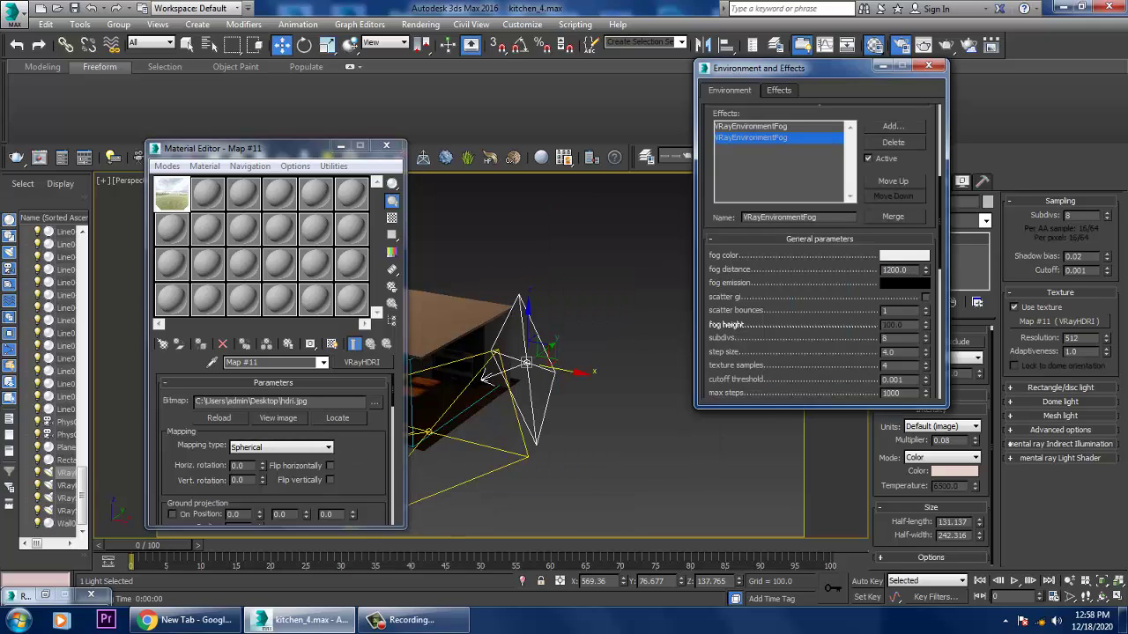
scroll(818, 252, up, 5)
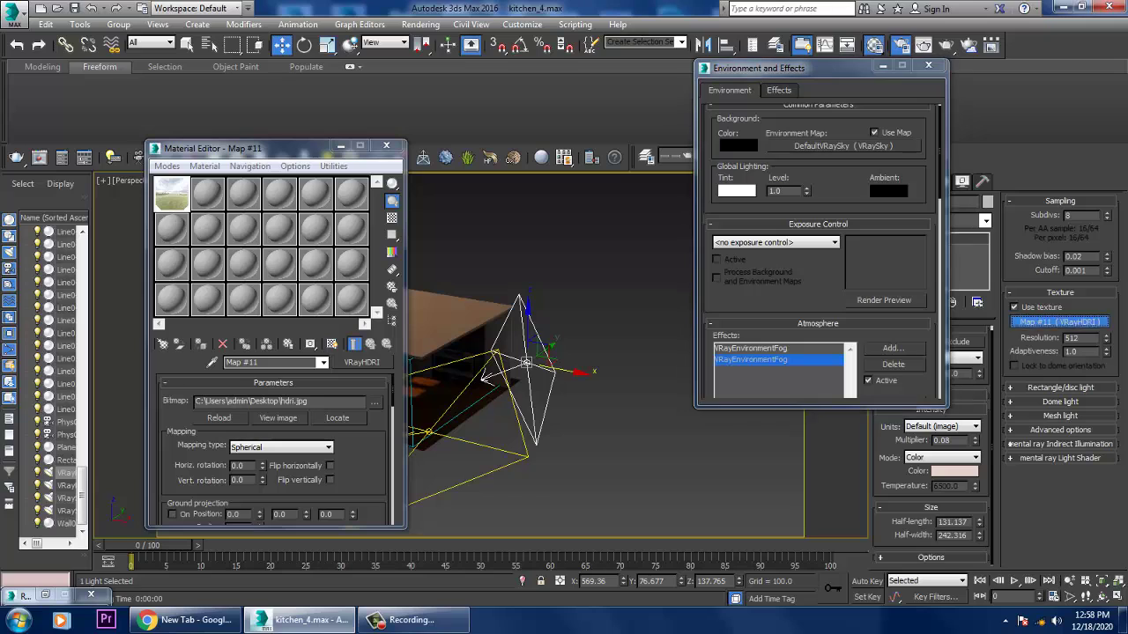
drag(1060, 322, 844, 146)
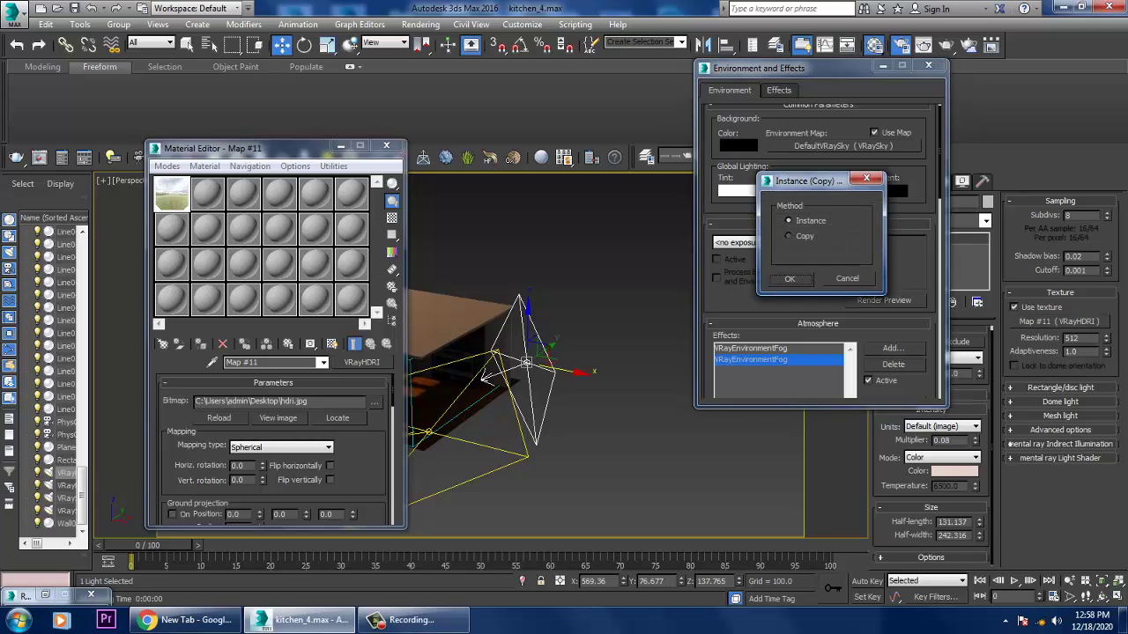
click(791, 280)
click(883, 66)
- Test-render the camera view with the HDRI lighting and environment, and close the frame buffer
key(c)
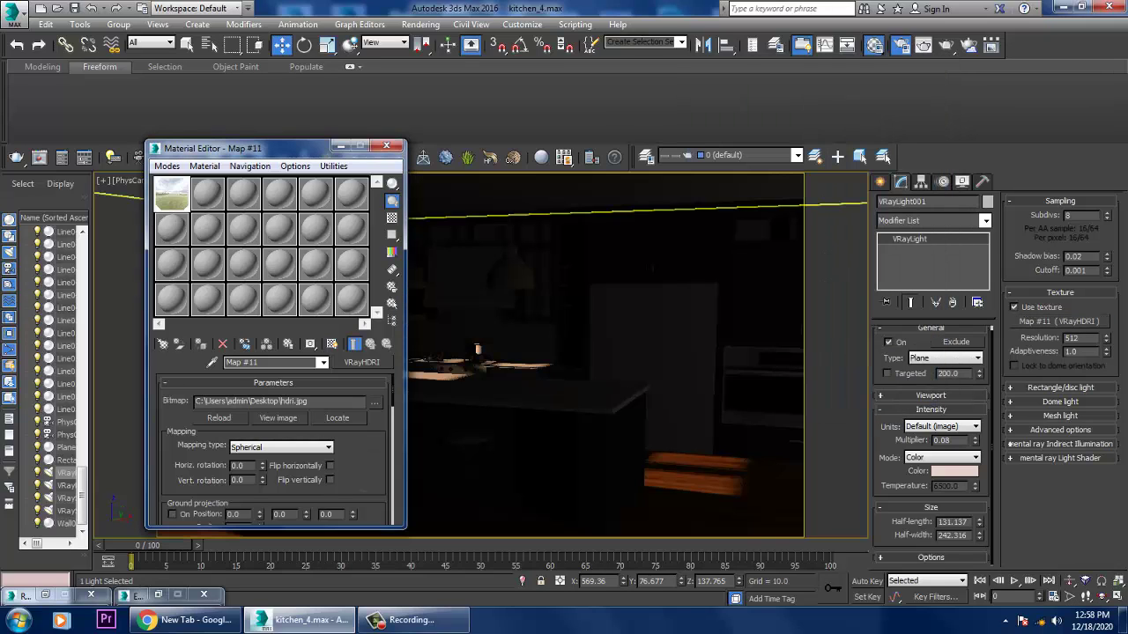
click(420, 24)
click(431, 42)
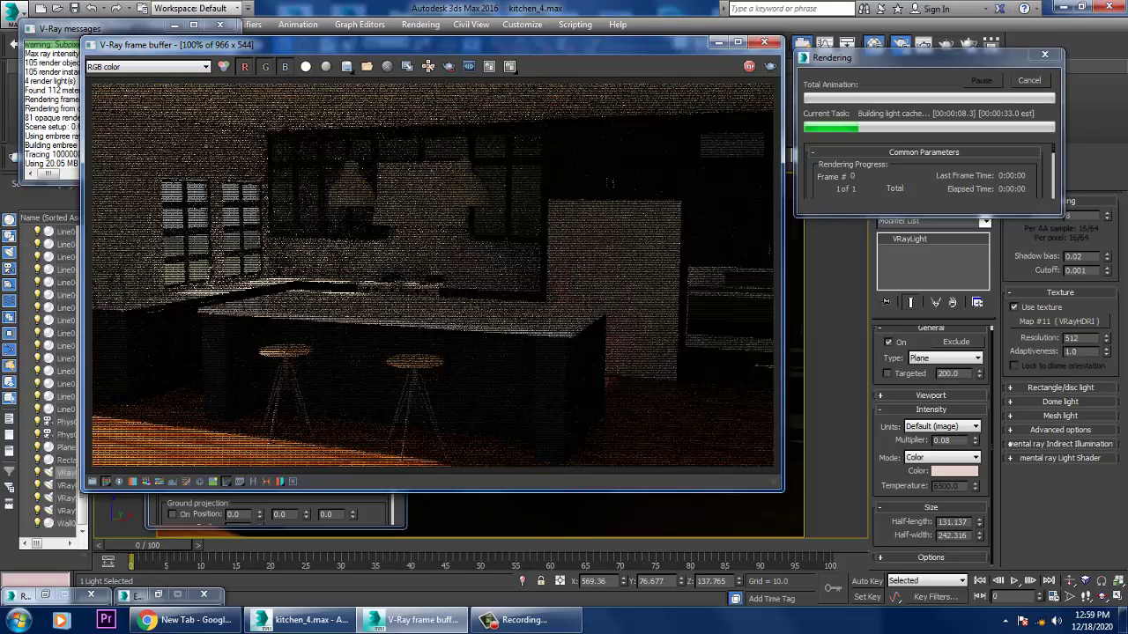
click(765, 42)
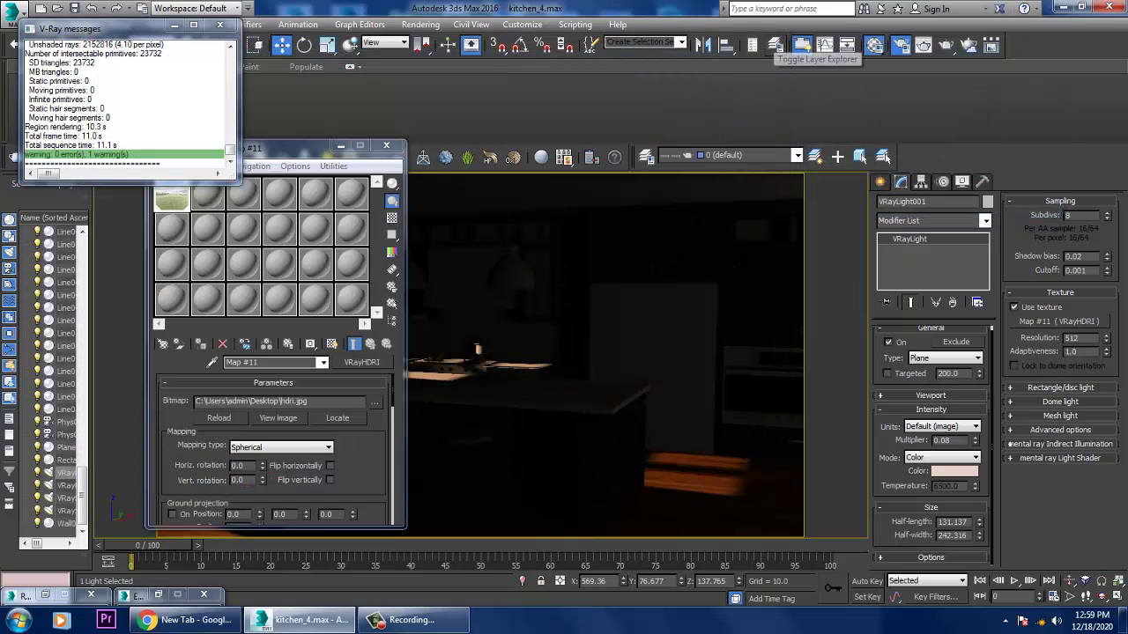
- In the V-Ray render settings, enable the GI environment and the reflection/refraction environment overrides
click(421, 23)
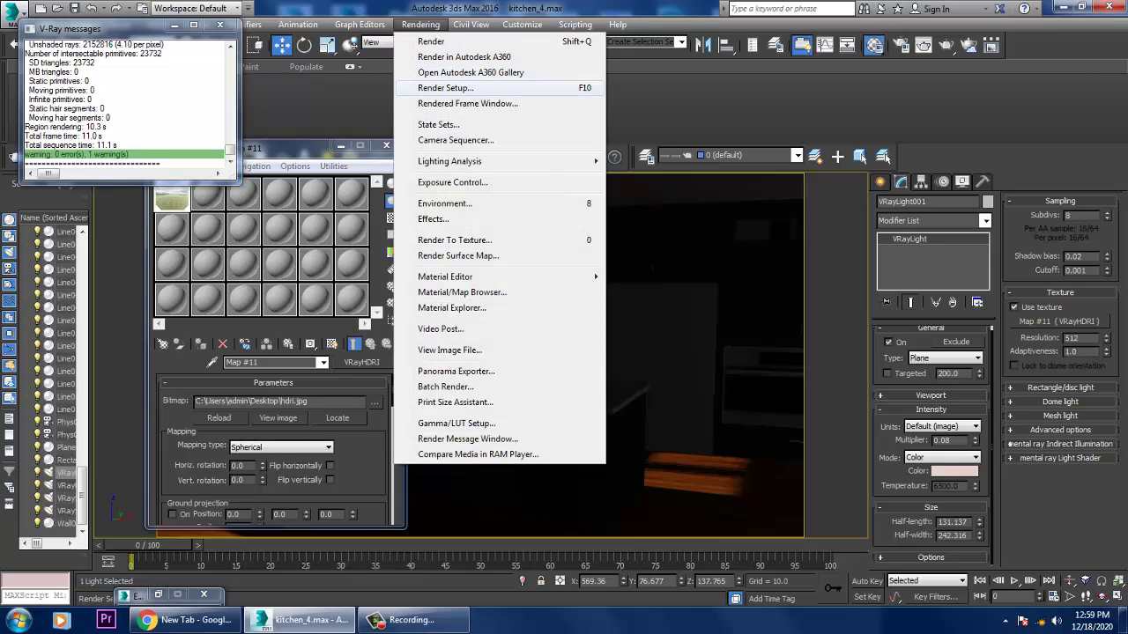
click(445, 87)
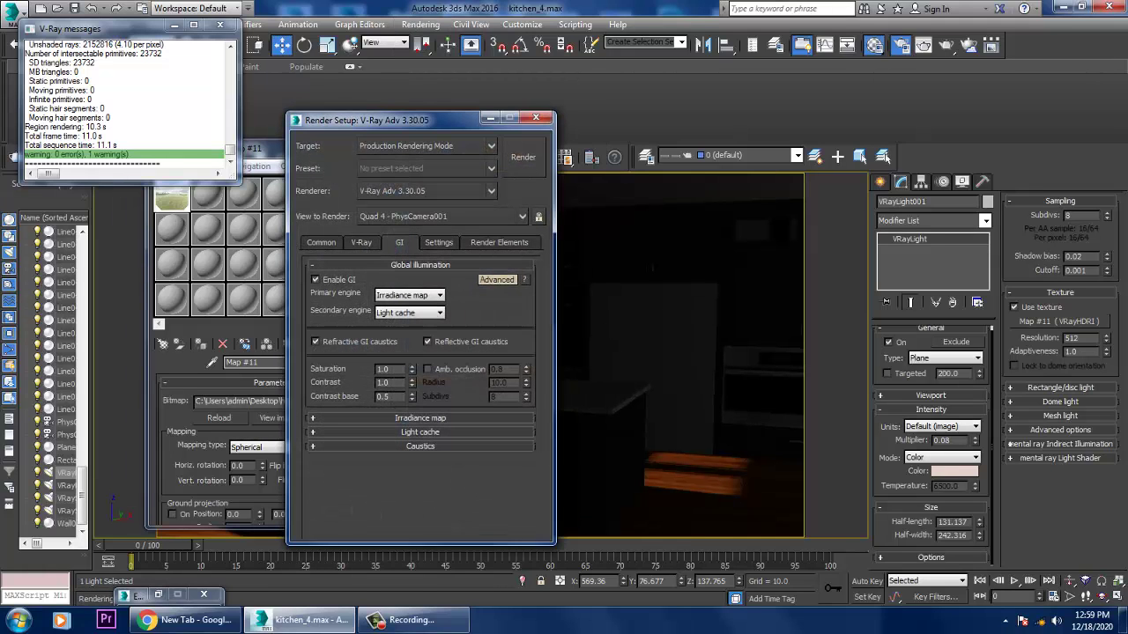
click(362, 242)
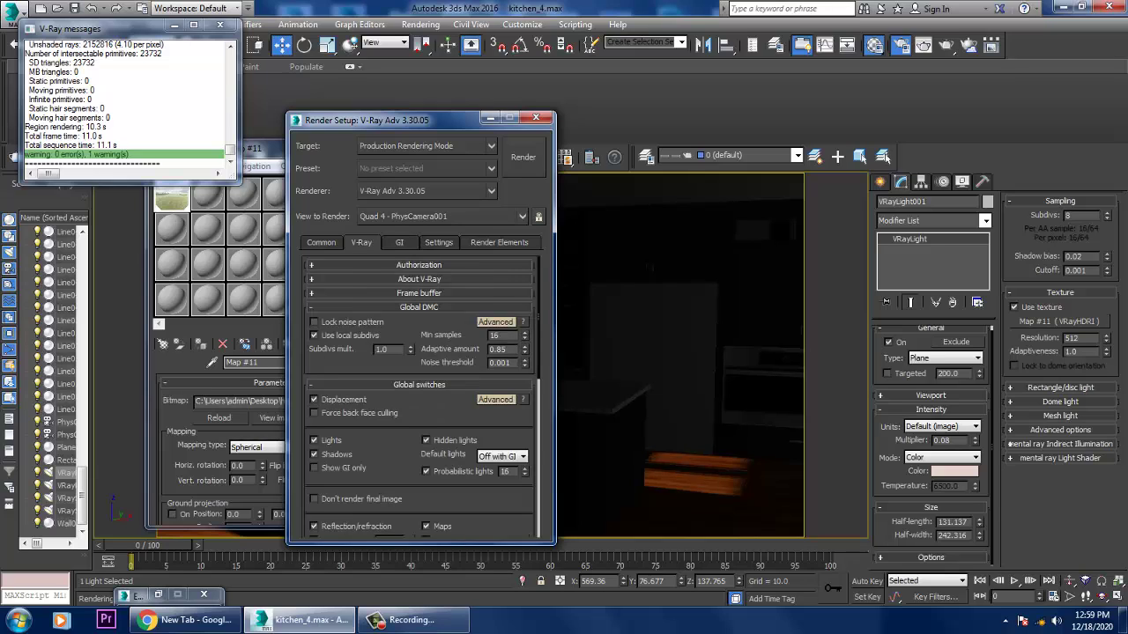
scroll(419, 396, down, 5)
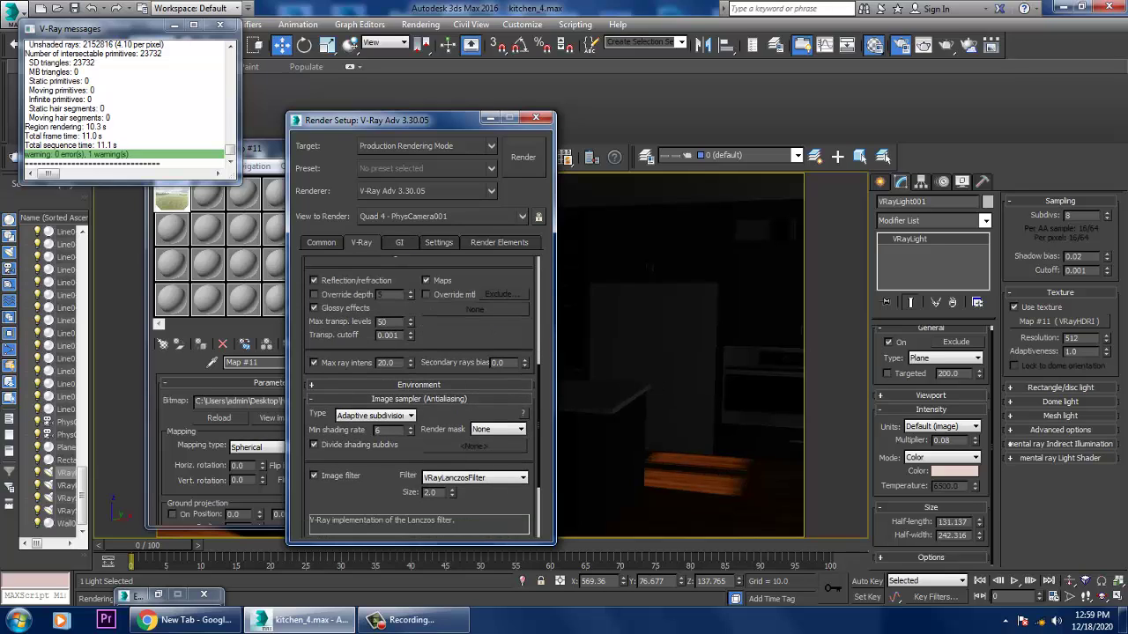
click(418, 385)
click(314, 387)
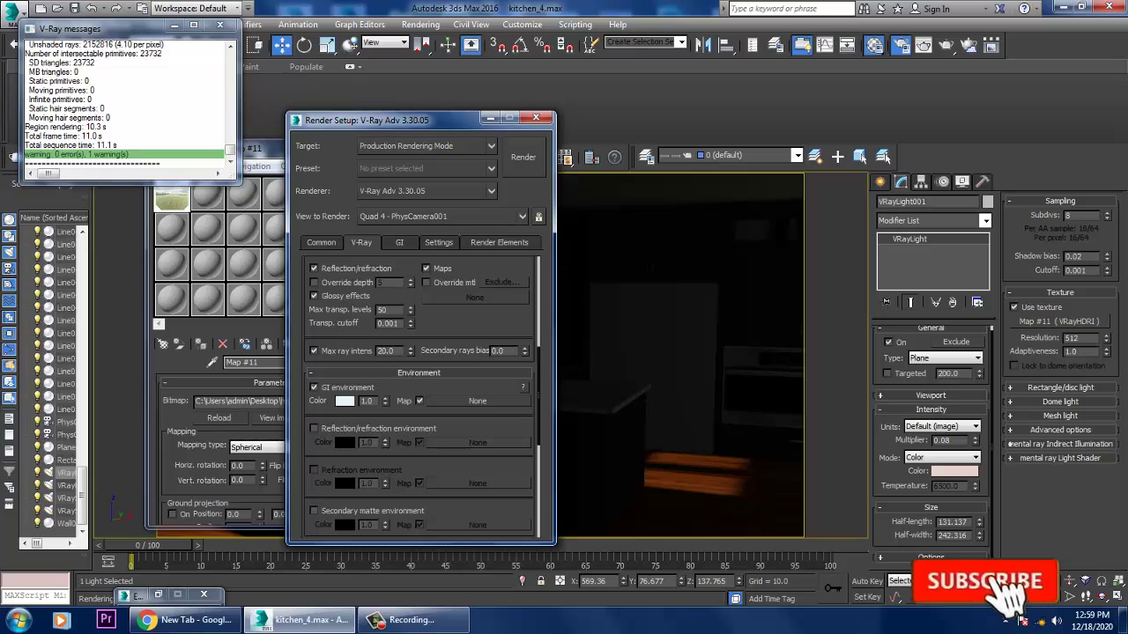
click(315, 429)
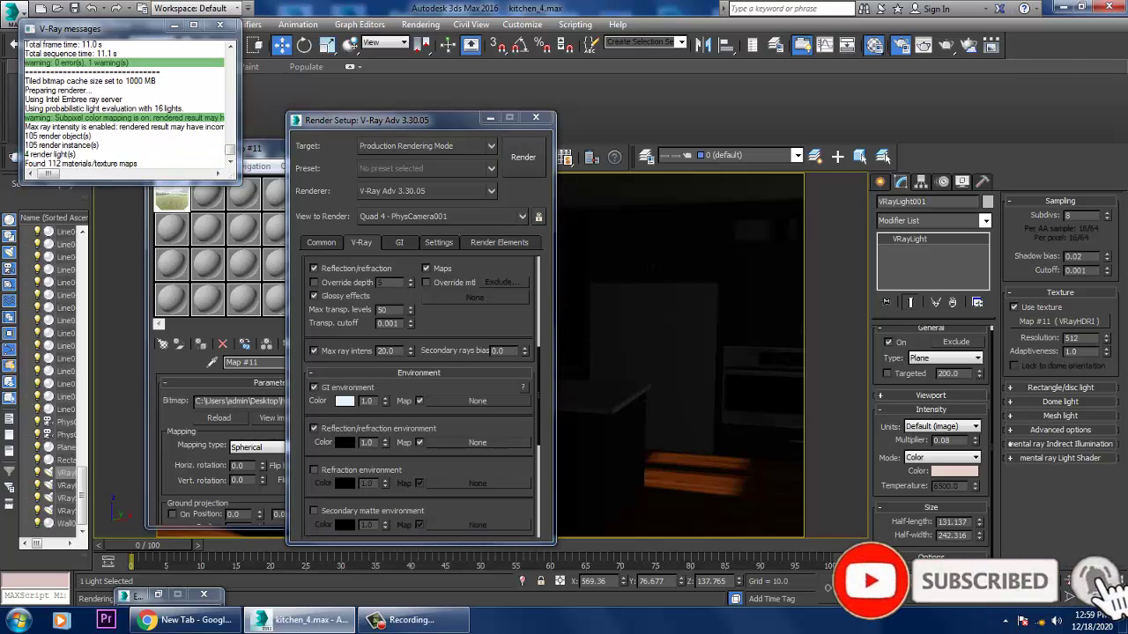
- Start a test render of the camera view with both environment overrides, cancel it and close the frame buffer
click(523, 157)
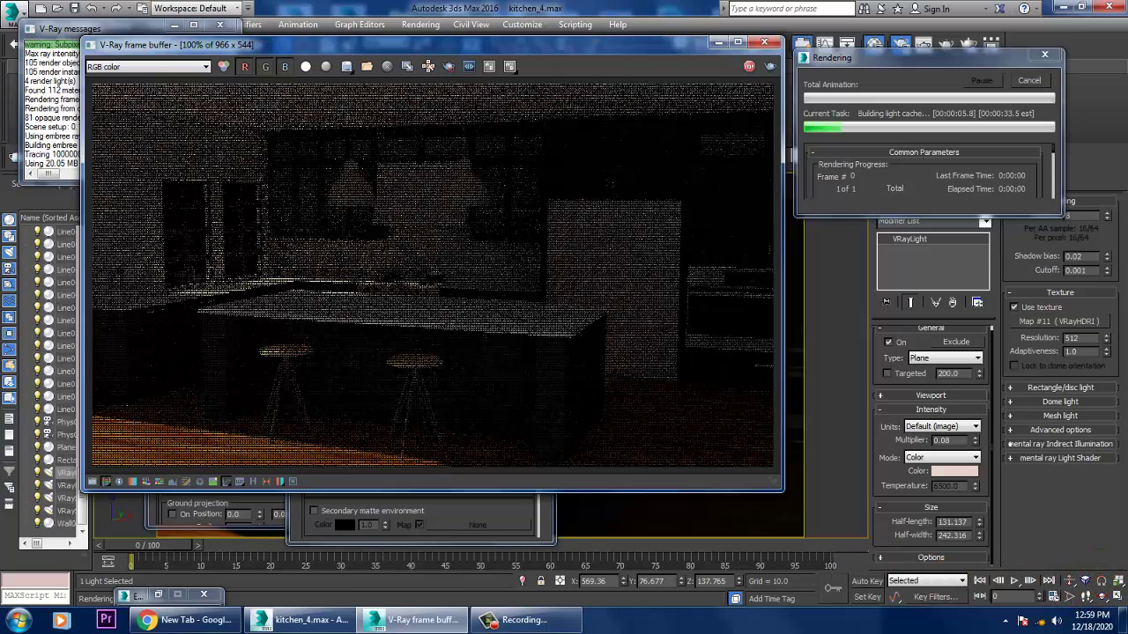
key(Escape)
key(Escape)
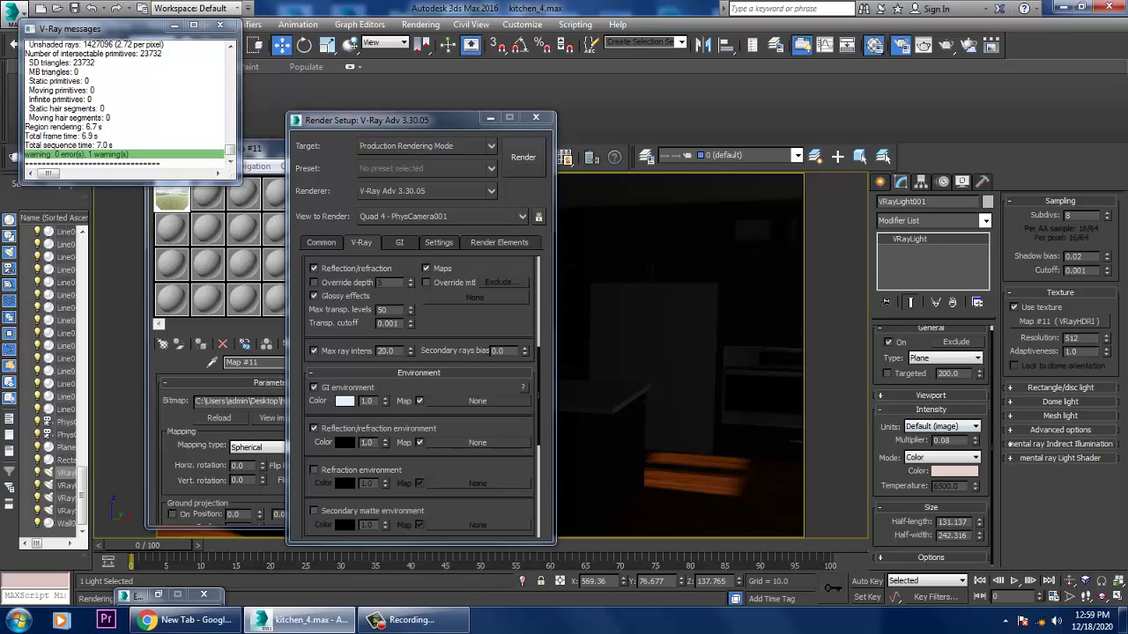
- Assign the VRayHDRI map from the material editor as an instance to the GI environment map
drag(172, 196, 476, 401)
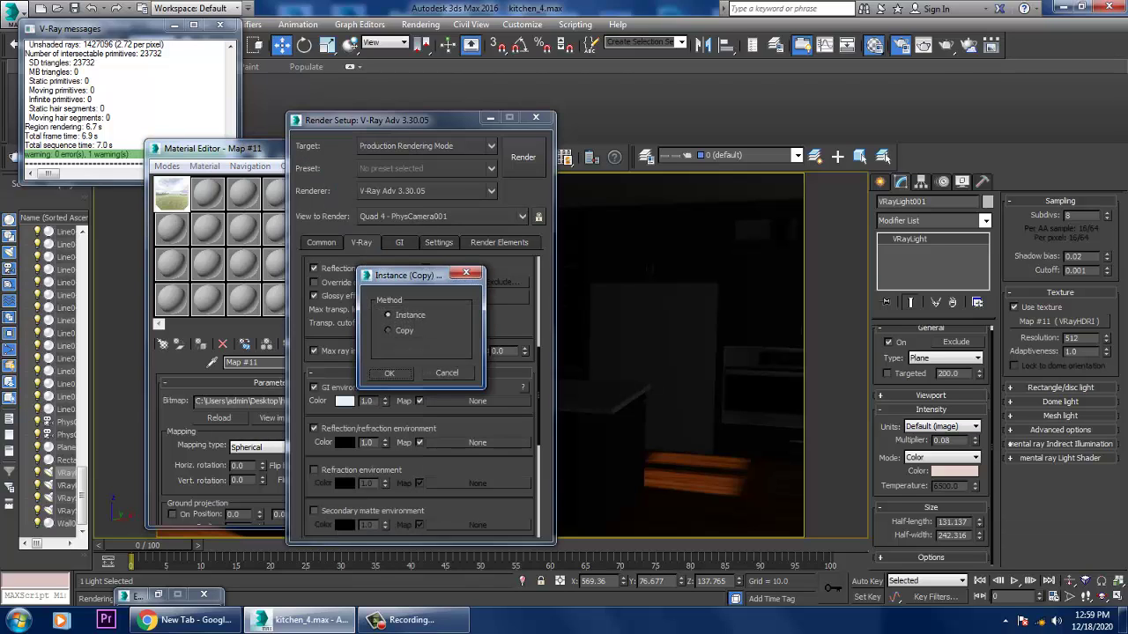
click(388, 373)
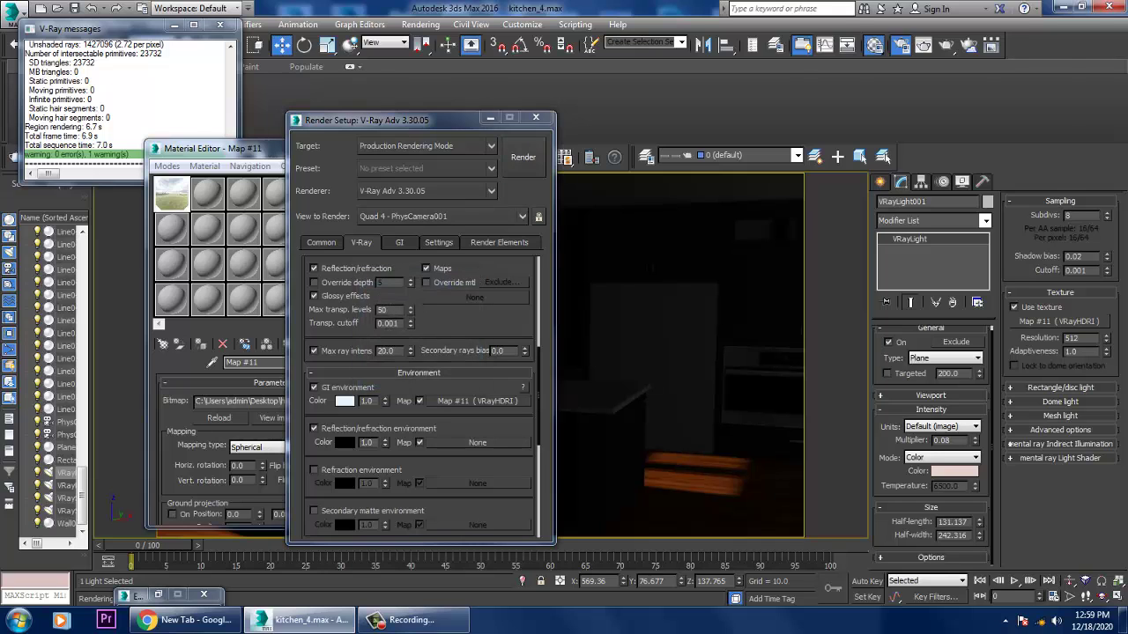
- Test-render the camera view, turn off the GI and reflection/refraction environment overrides, and render it again
key(shift+q)
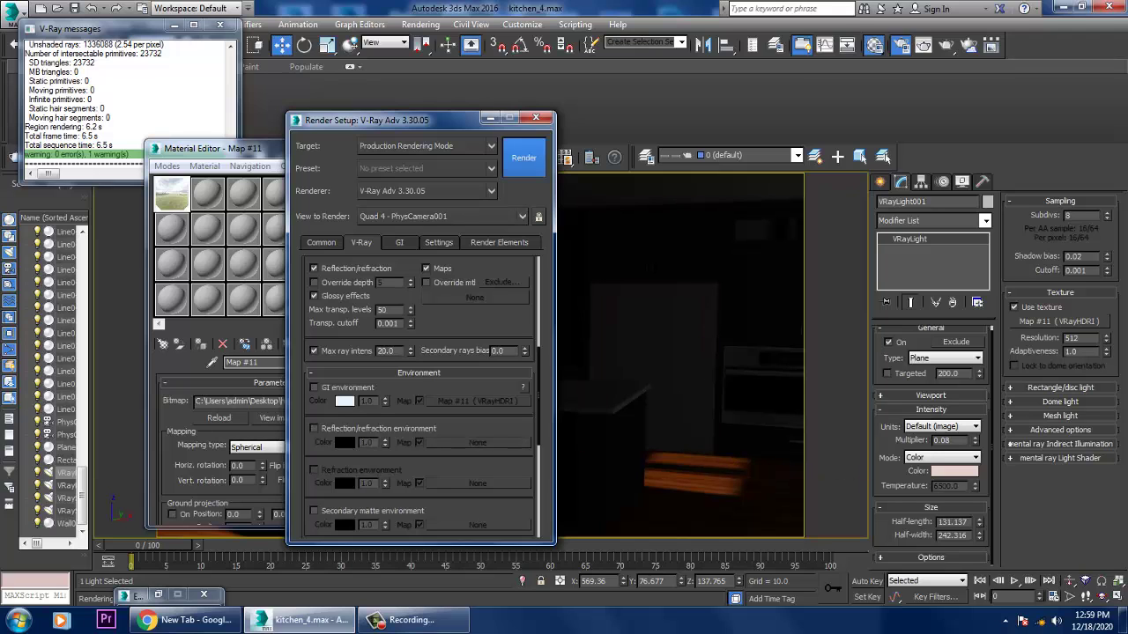
click(522, 157)
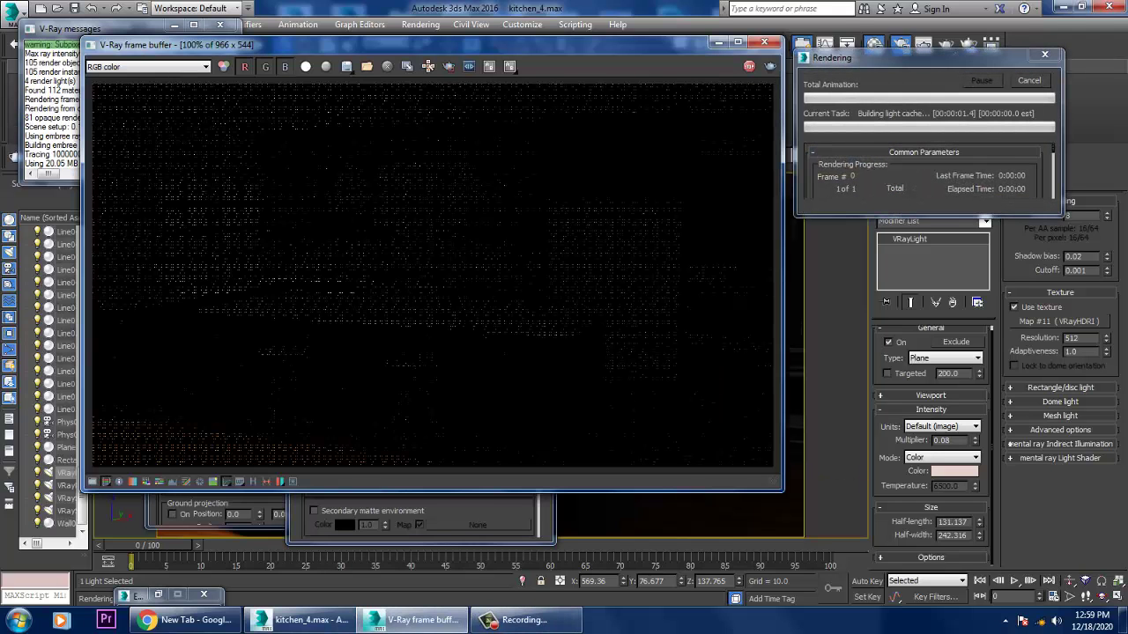